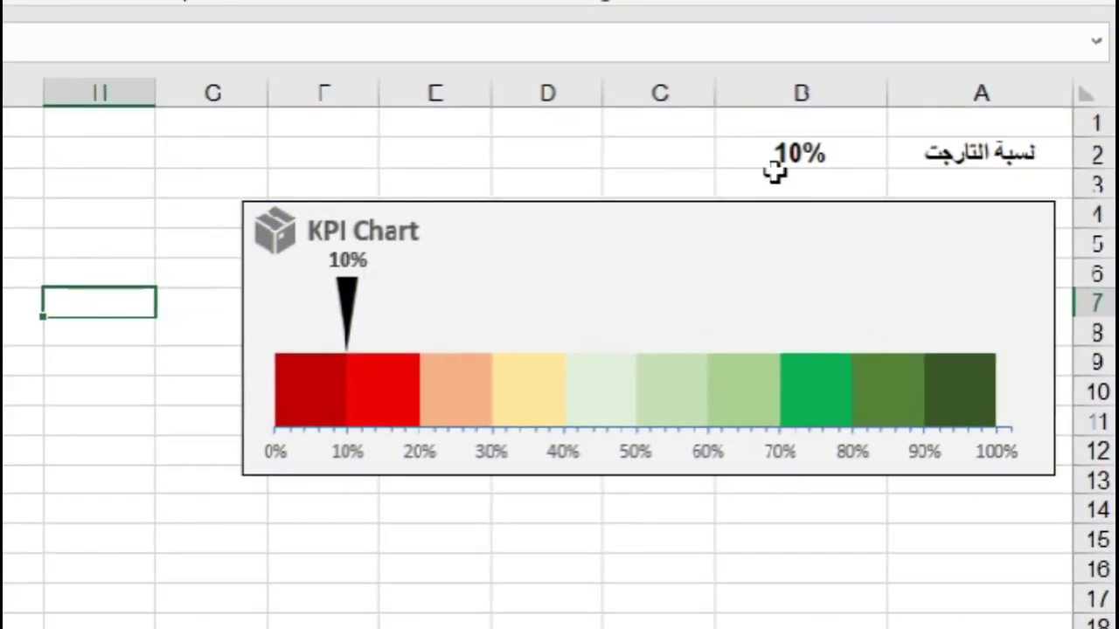
- Change the target in B2 to 30, then to 50, to watch the pointer move
click(784, 155)
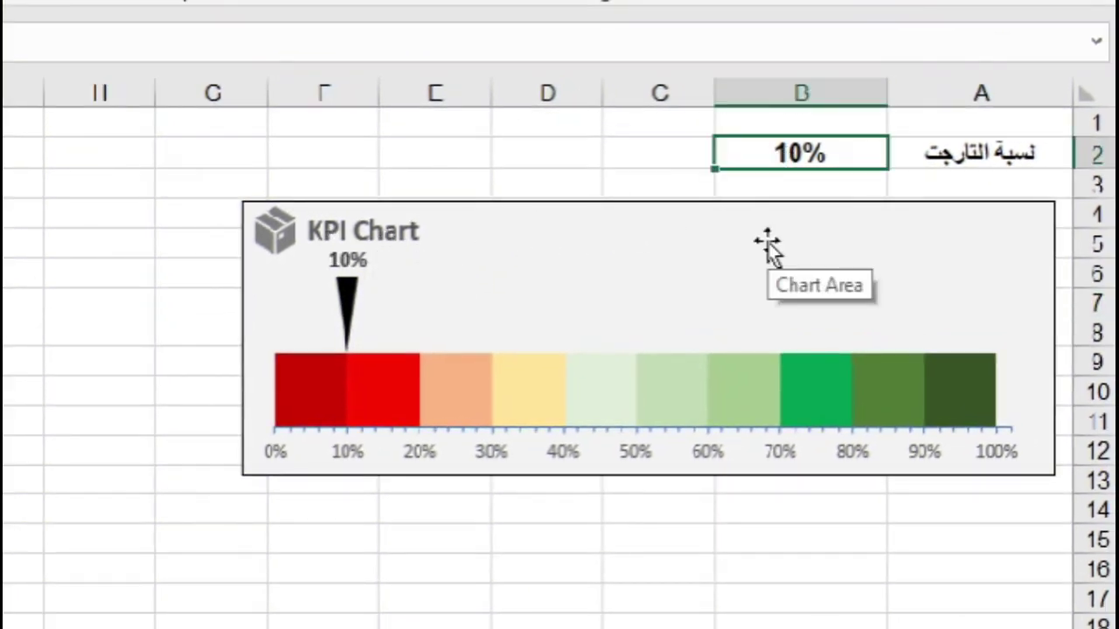
text(30)
key(Return)
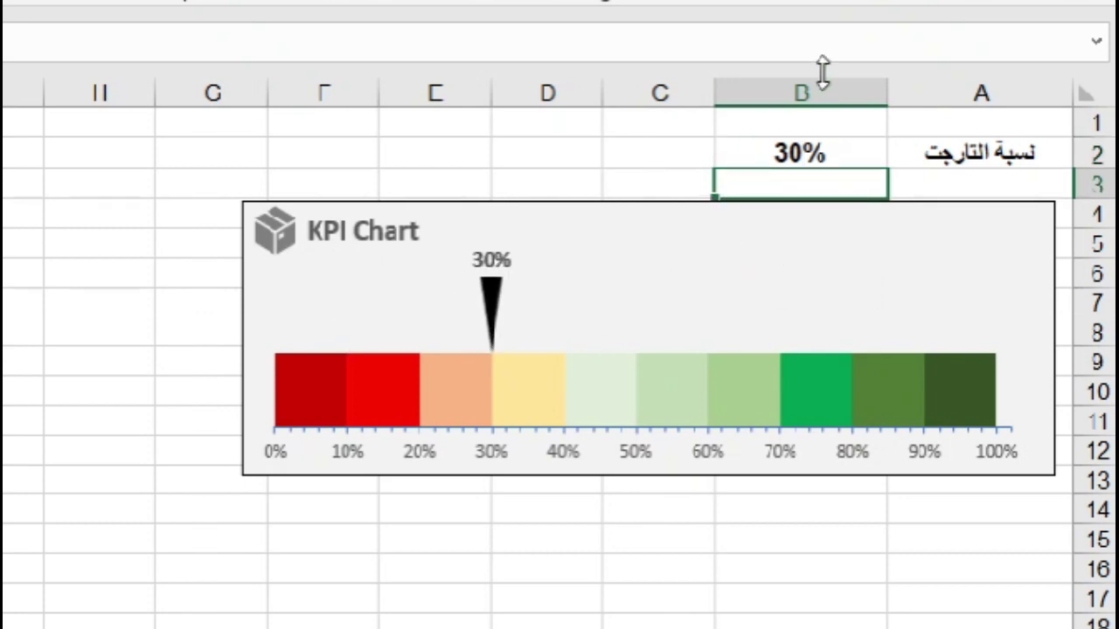
click(776, 151)
mouse_move(573, 311)
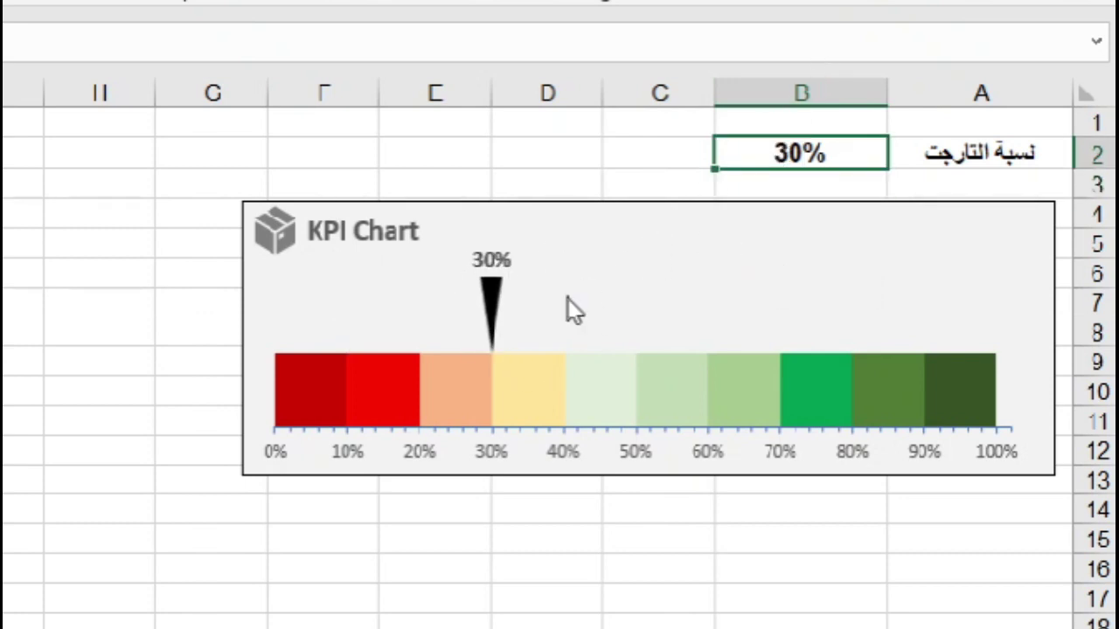
text(50)
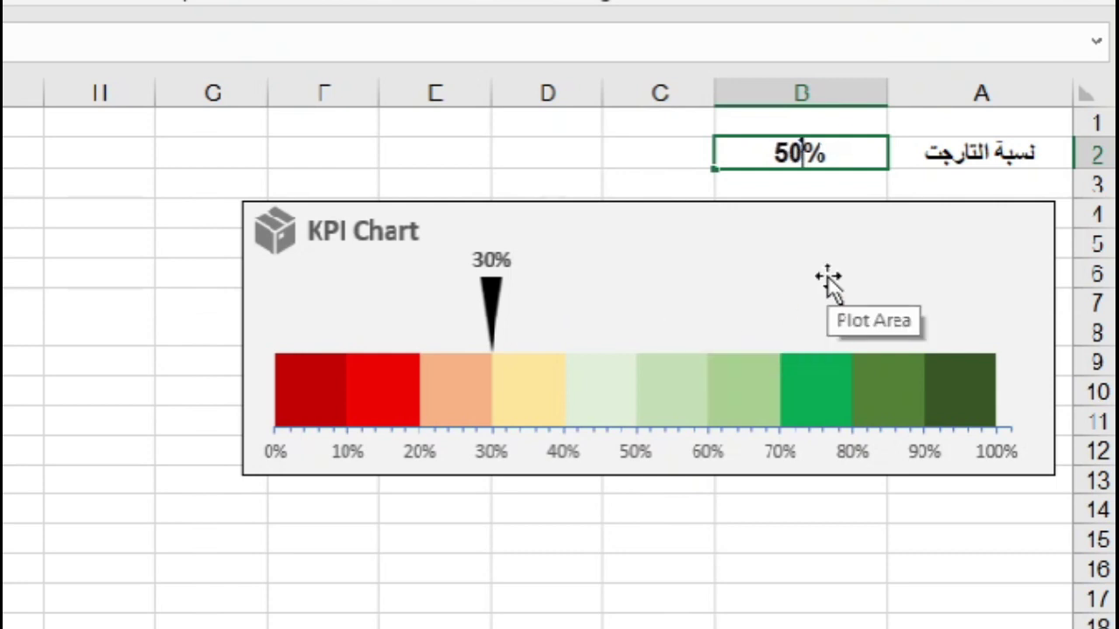
key(Return)
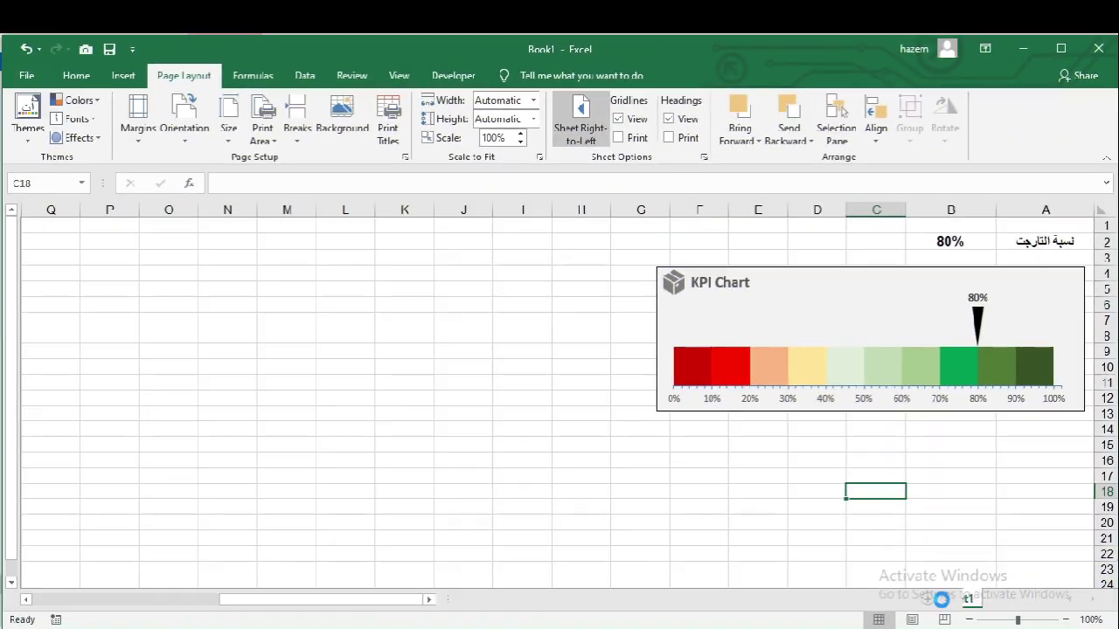
- Make Sheet2 right-to-left and enter the Arabic target label 'نسبة التارجت' in A1
click(942, 599)
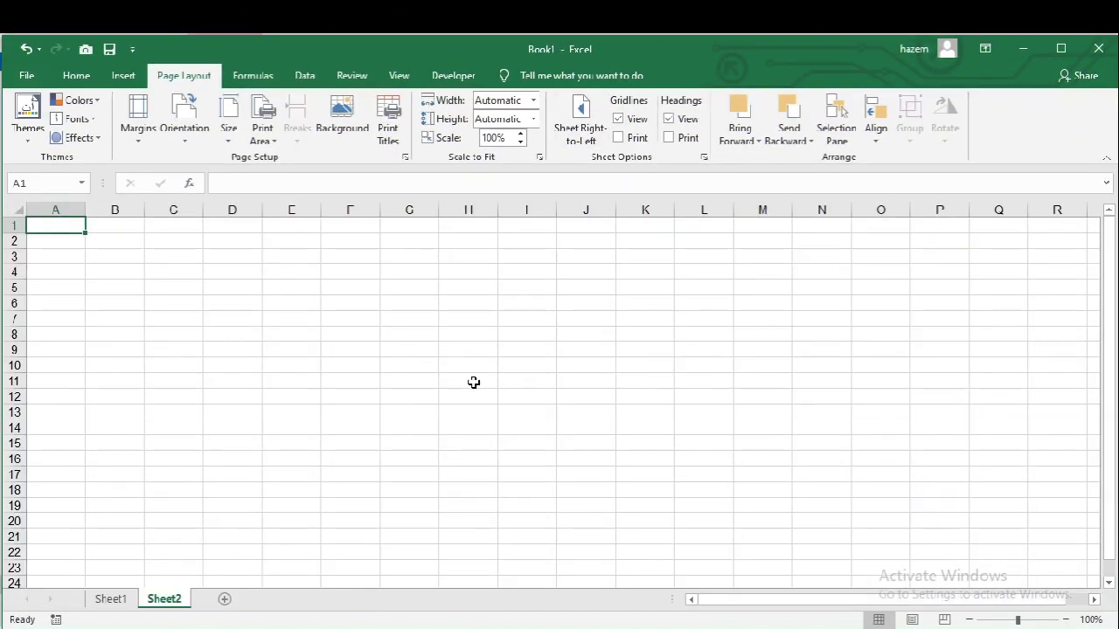
click(587, 136)
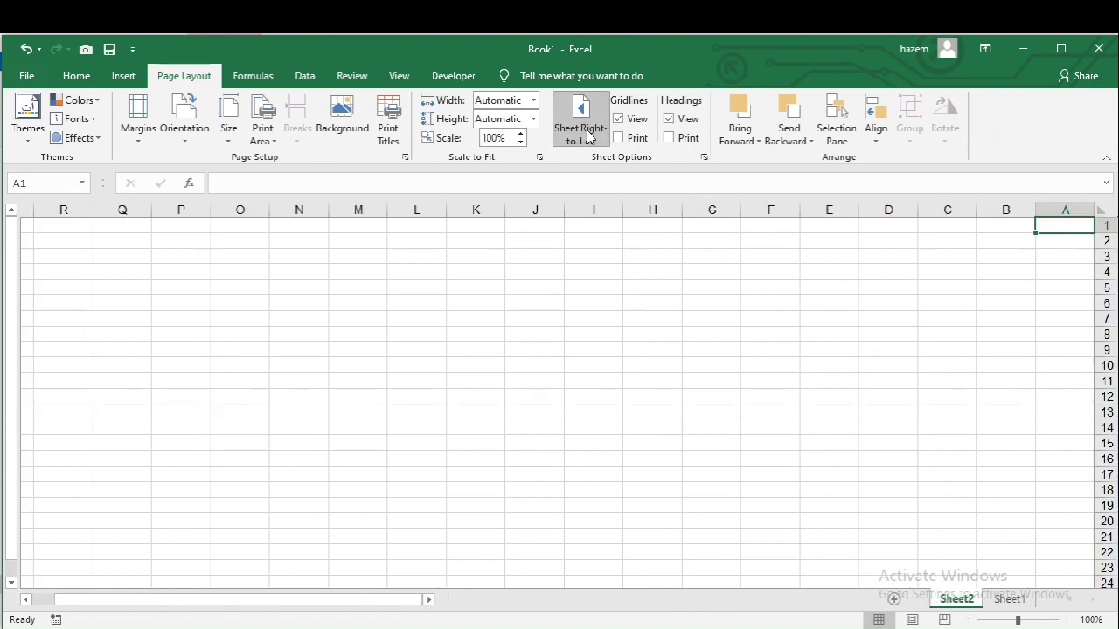
text(ks)
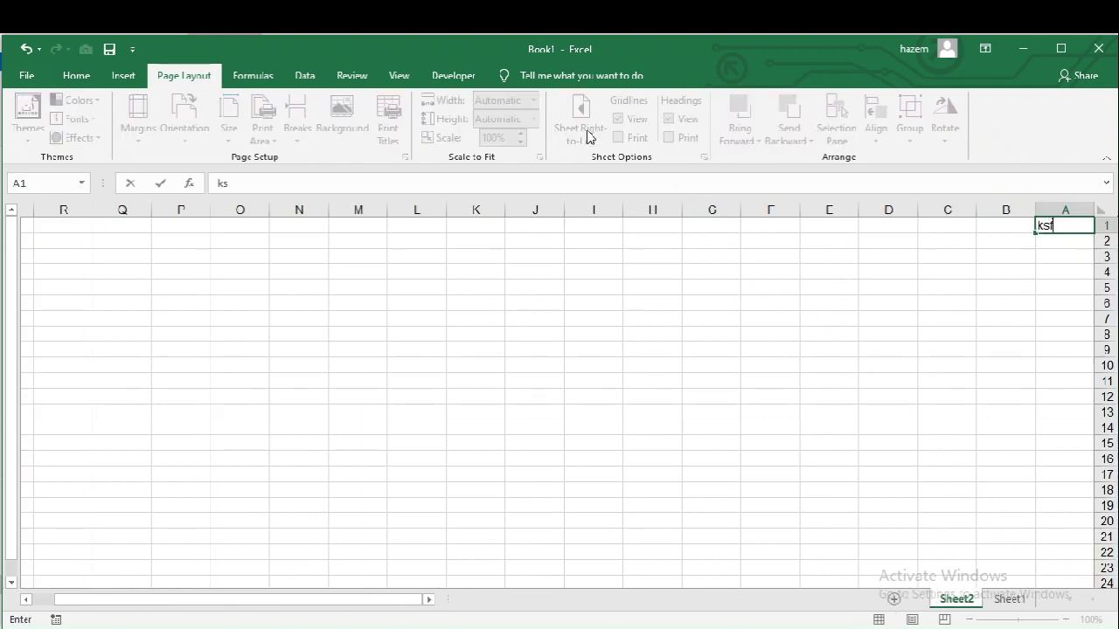
key(BackSpace)
key(BackSpace)
key(alt+shift)
text(ن)
text(سبة التارجت )
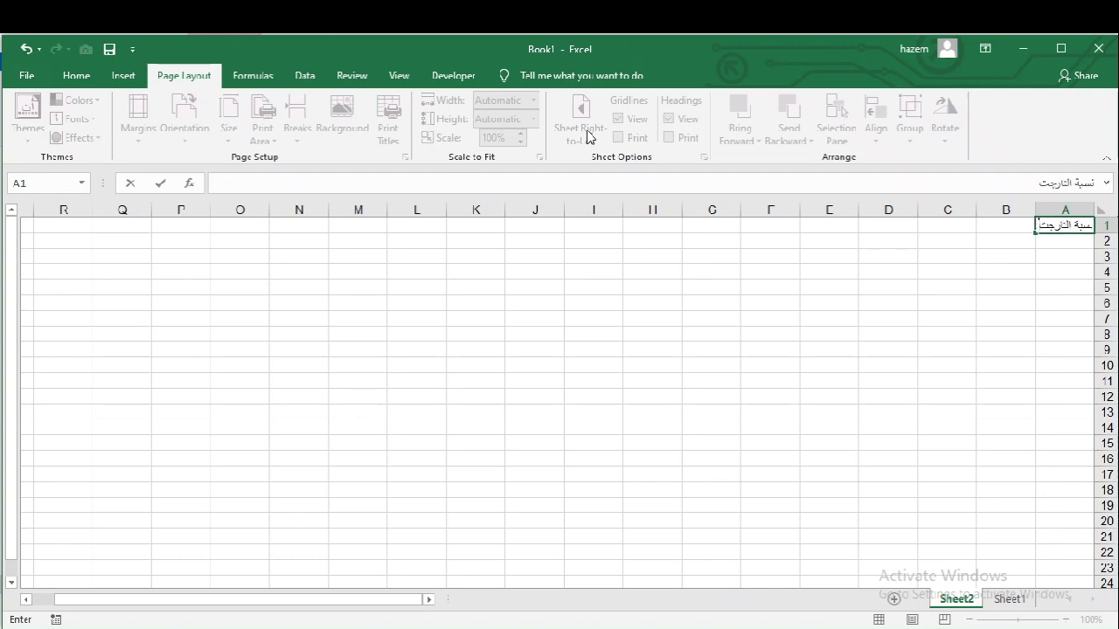
text(\)
key(BackSpace)
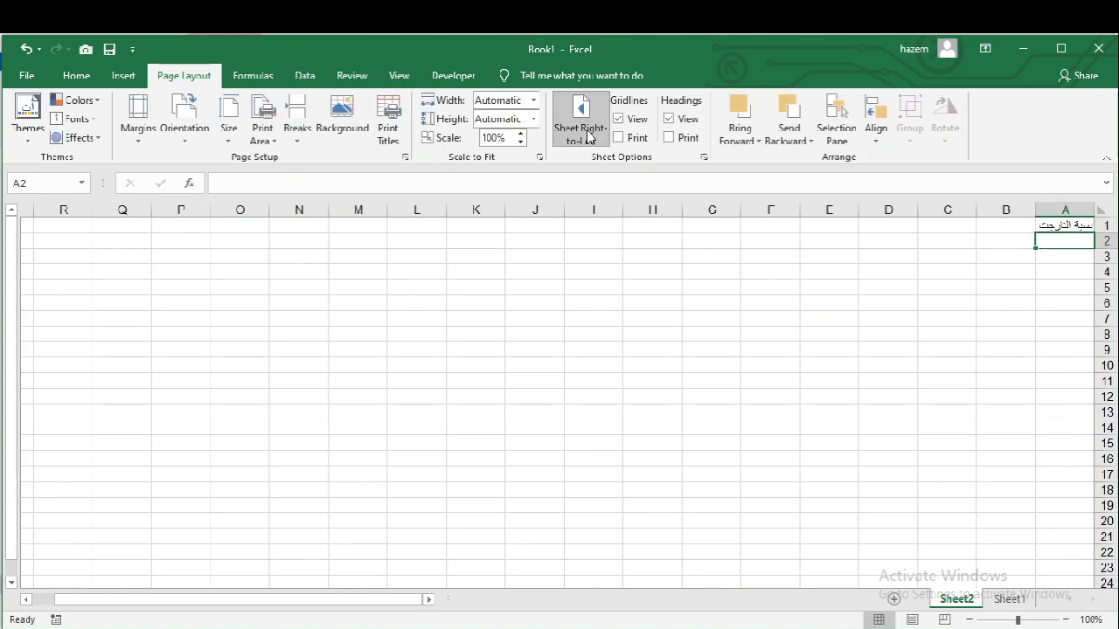
key(Tab)
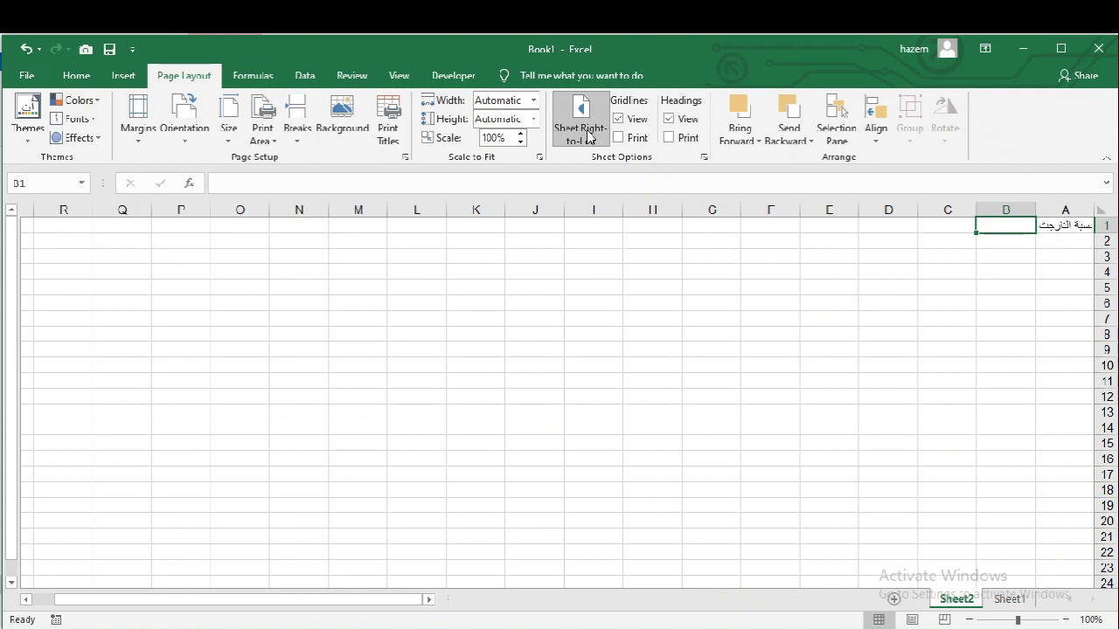
- Enter 50% as the target value in B1
text(50%)
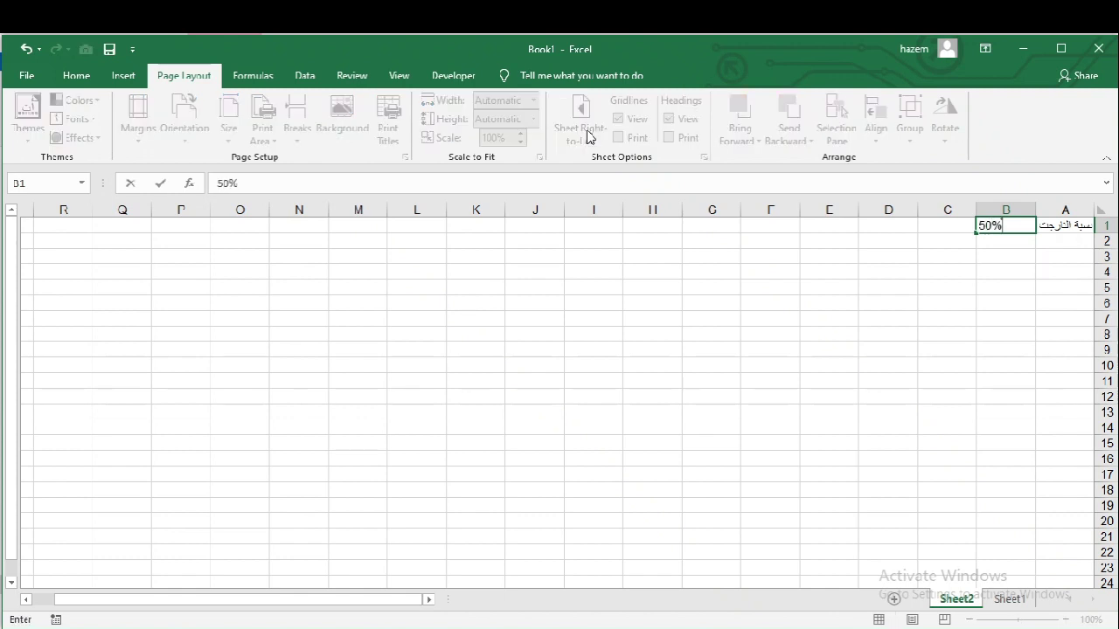
key(Return)
text(0)
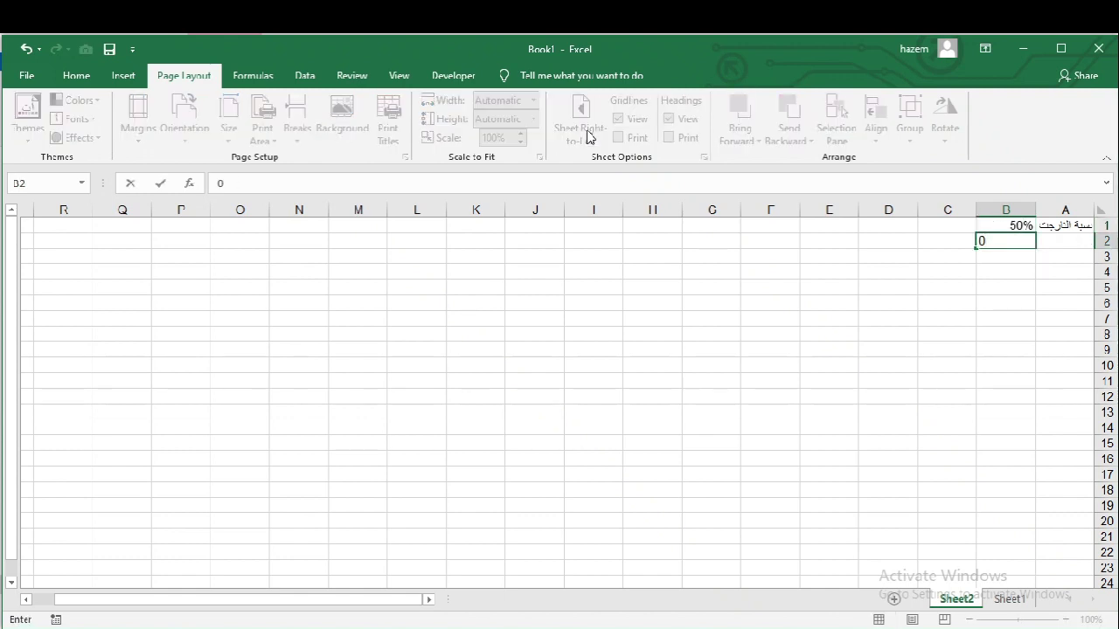
key(Escape)
- Label A2 'المدرج' for the scale and A3 'المؤشر' for the pointer
key(Right)
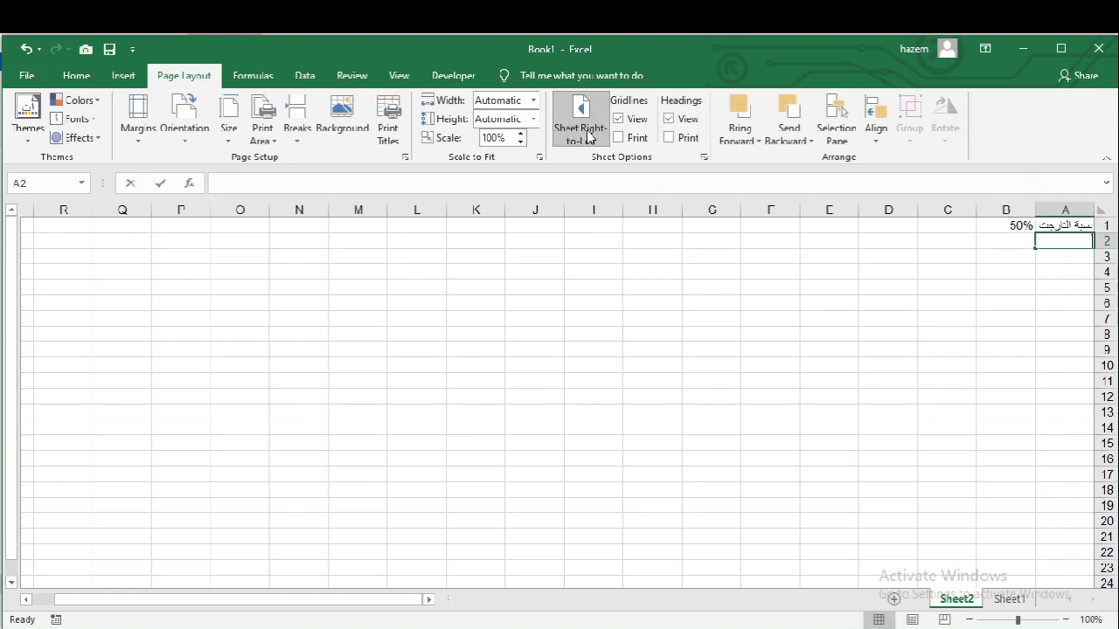
text(المؤشر)
key(Return)
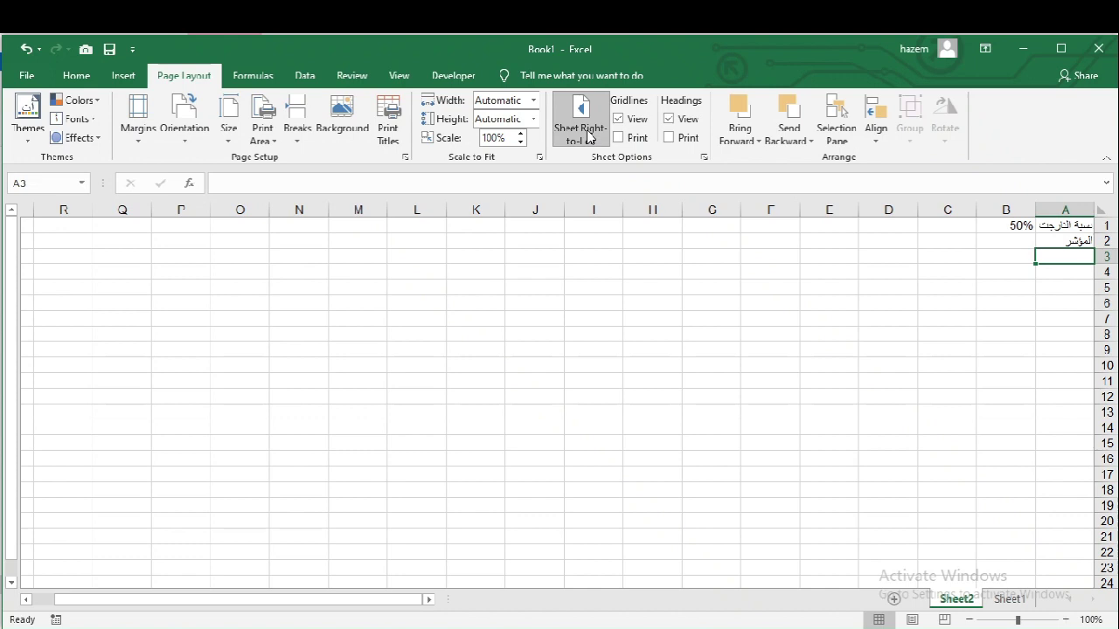
key(Up)
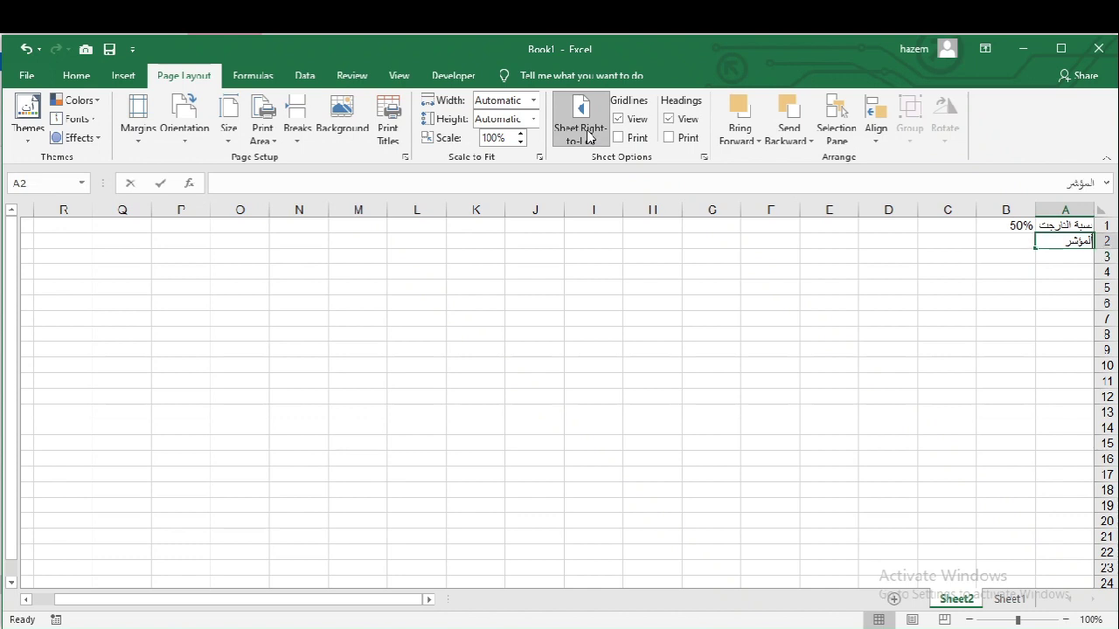
text(المدرج)
key(Return)
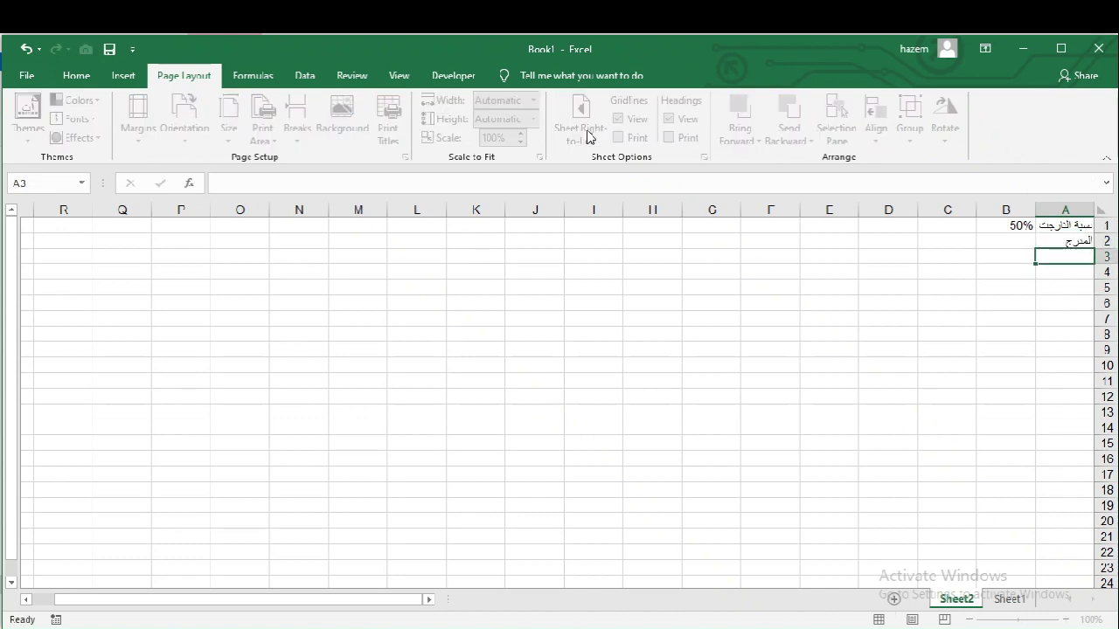
text(المدؤش)
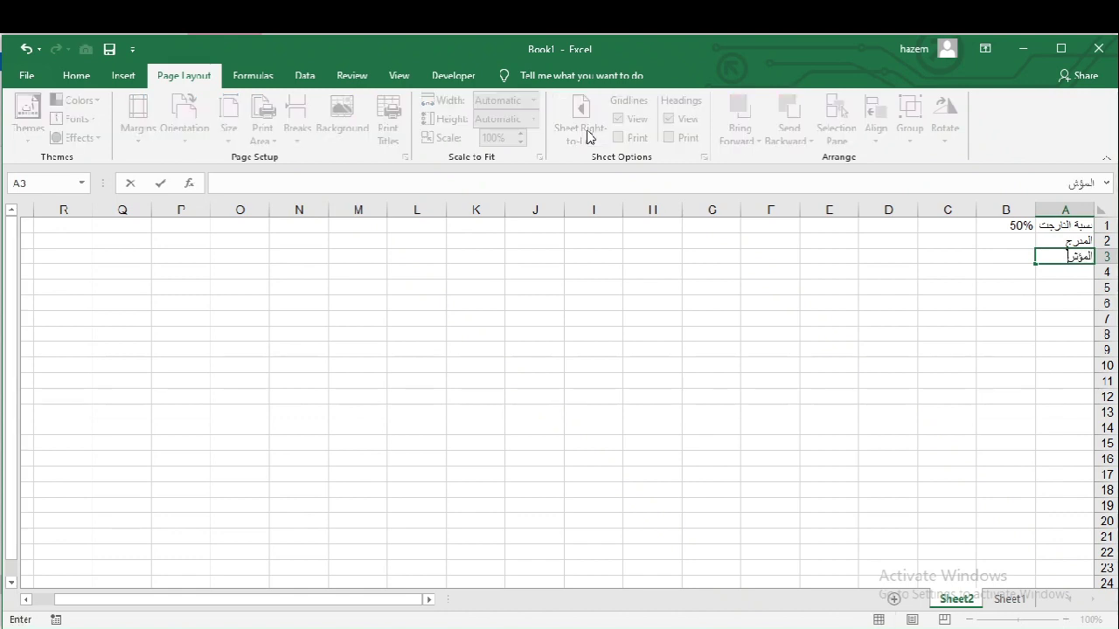
text(ر)
key(Up)
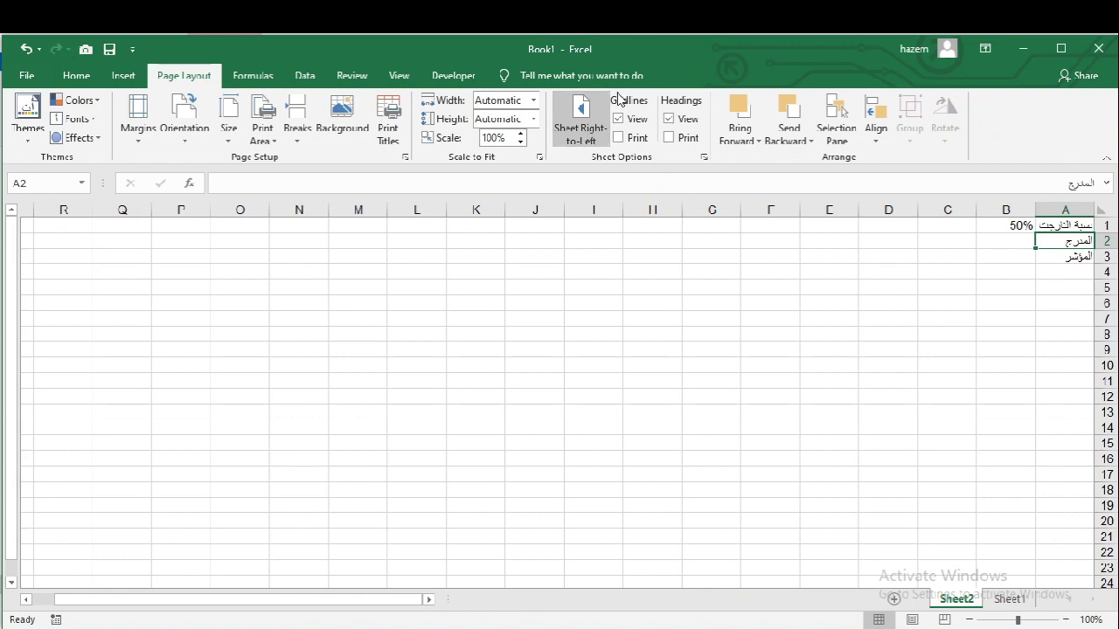
- Enter 10% in B2 and fill it across row 2 through K2
click(1007, 245)
text(10)
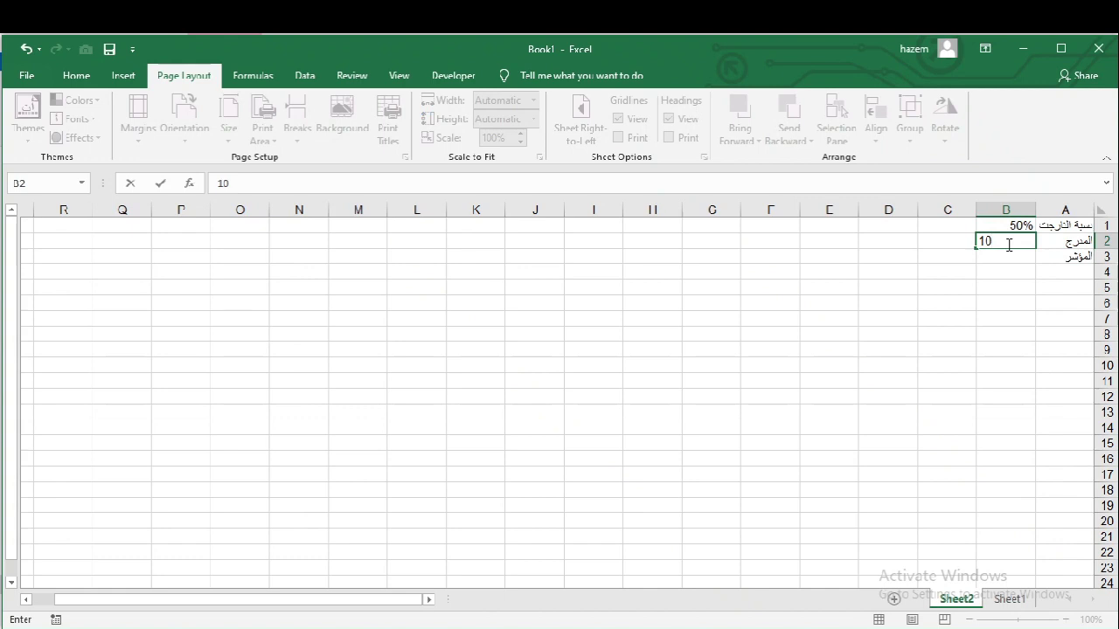
text(%)
key(Return)
click(999, 240)
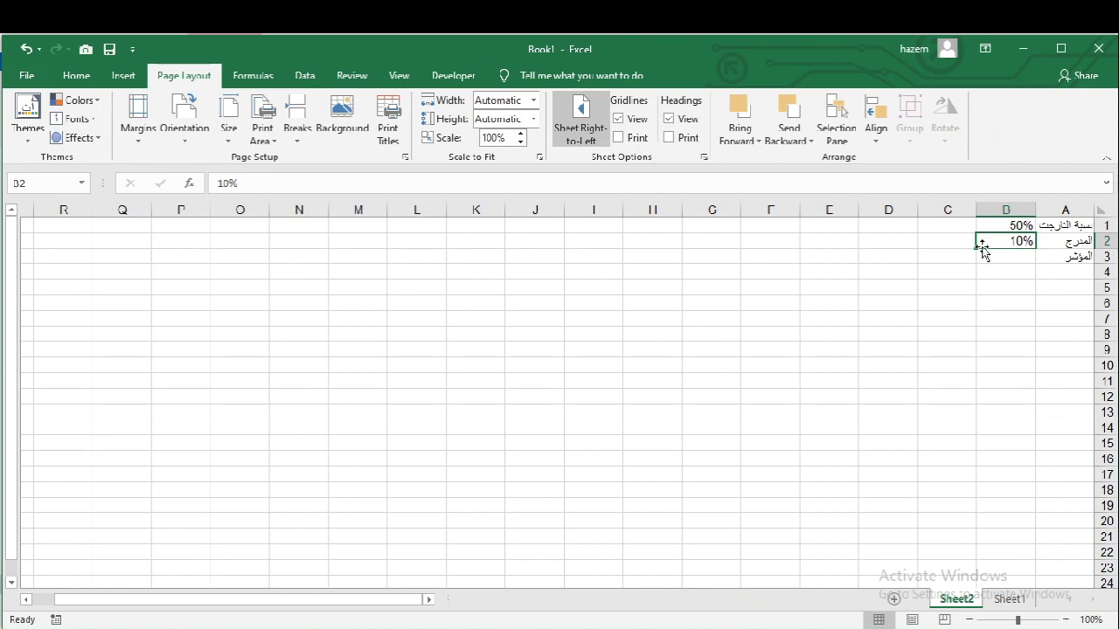
drag(977, 248, 517, 226)
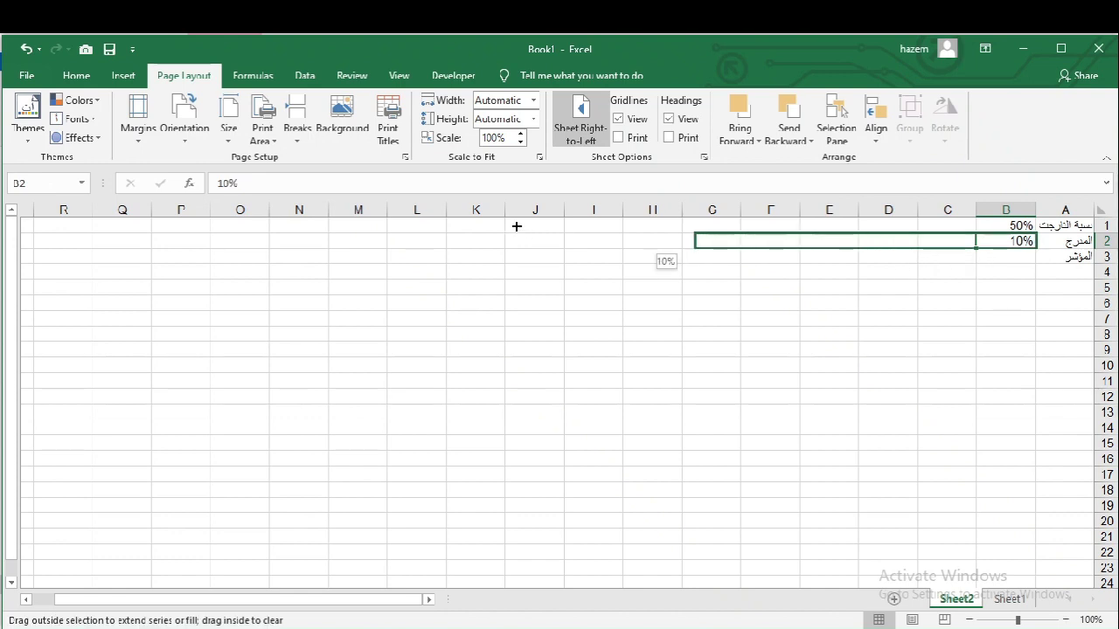
drag(517, 226, 472, 237)
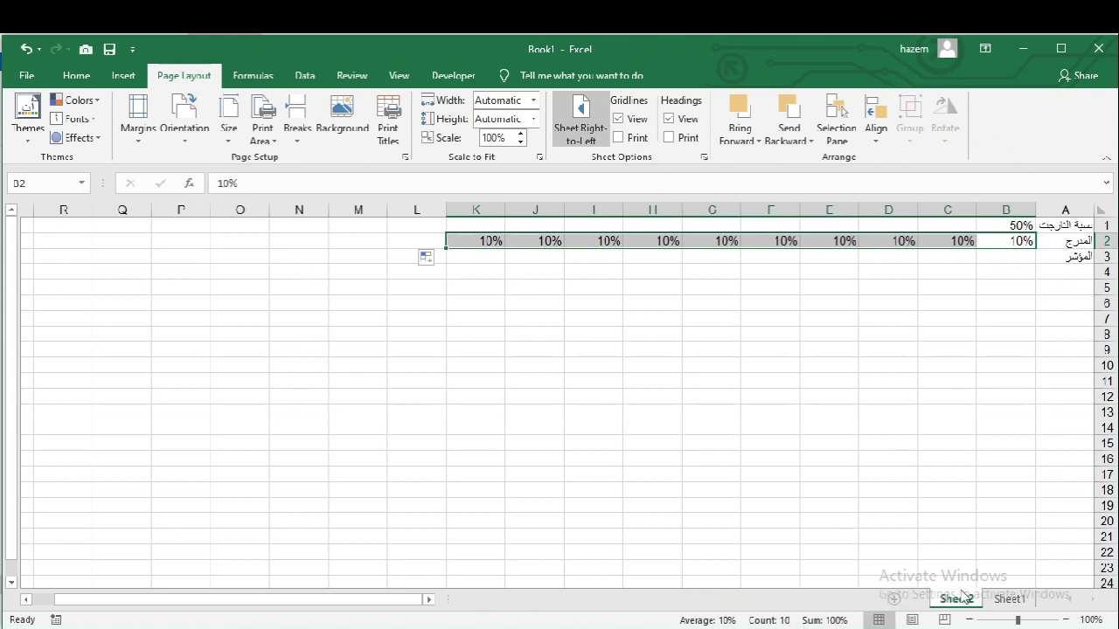
- Check the KPI Chart on Sheet1, then return to Sheet2 and select B3
click(1009, 600)
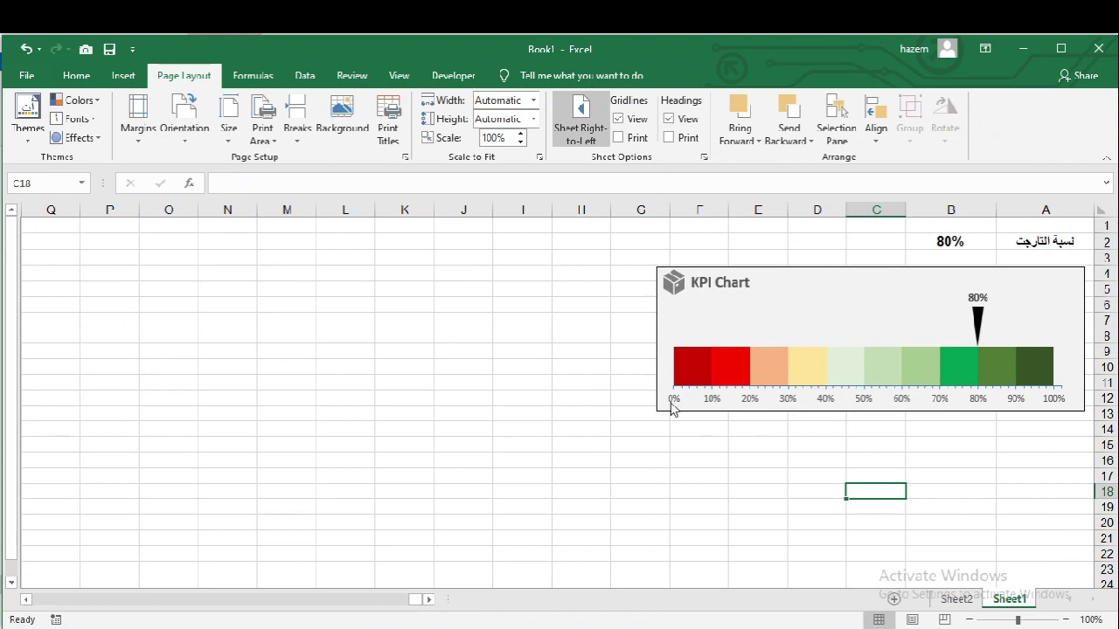
click(970, 600)
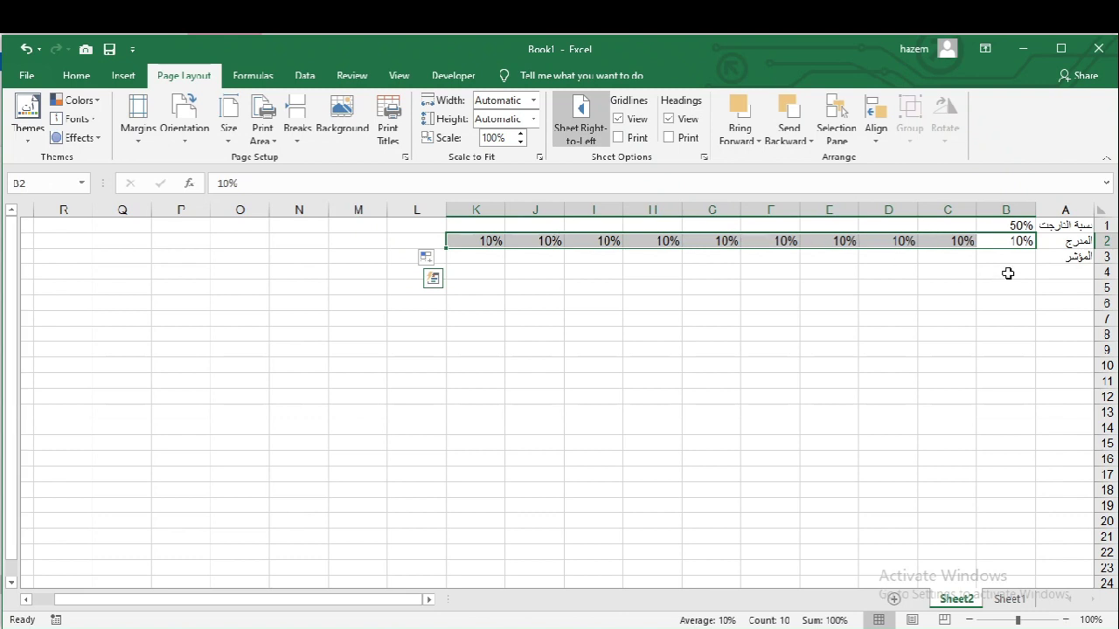
click(1014, 254)
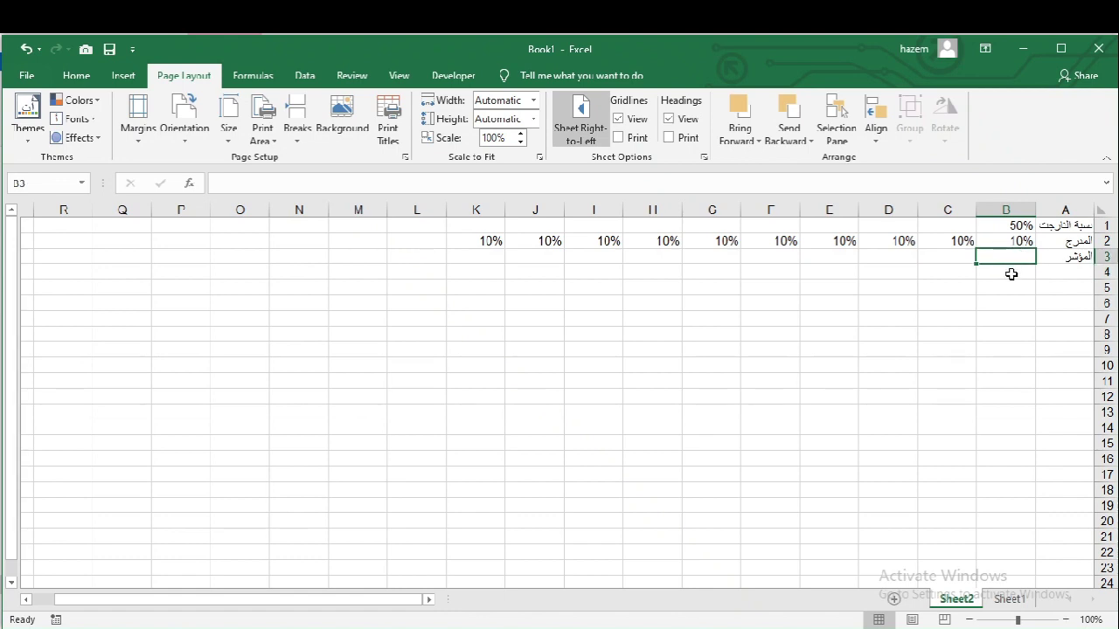
- Enter the pointer start formula =B1-C3/2 in B3
text(=)
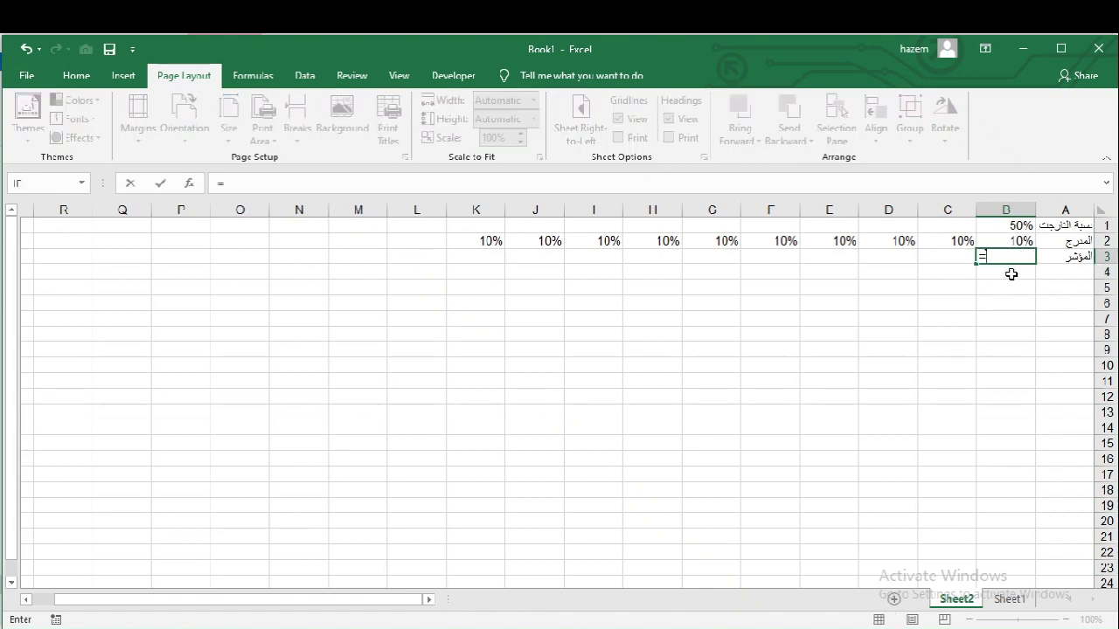
key(Up)
key(Up)
text(-)
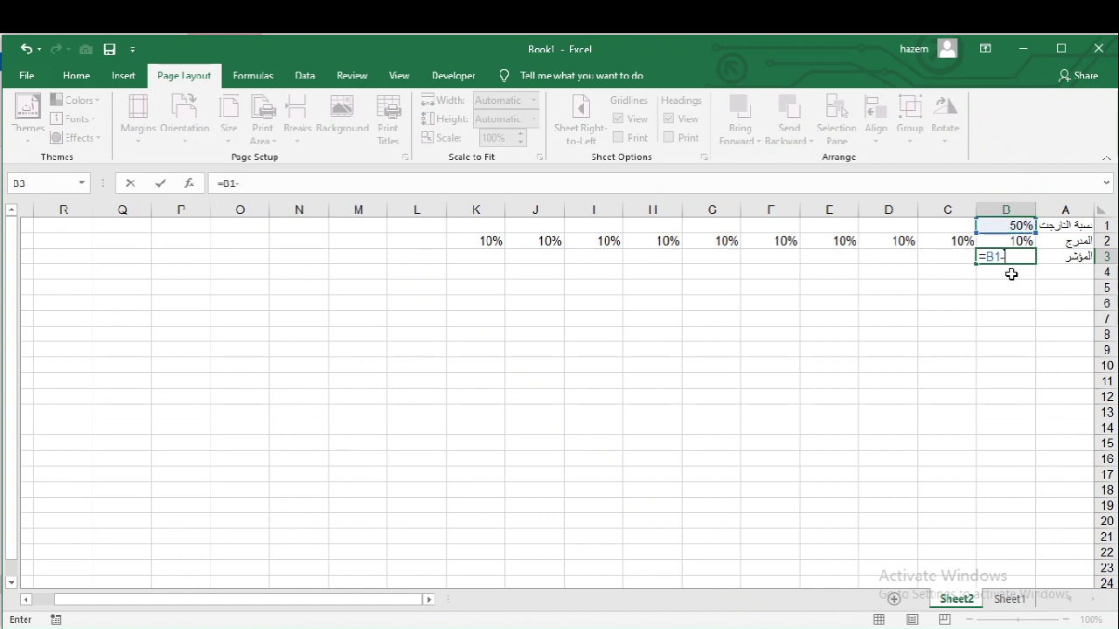
click(952, 256)
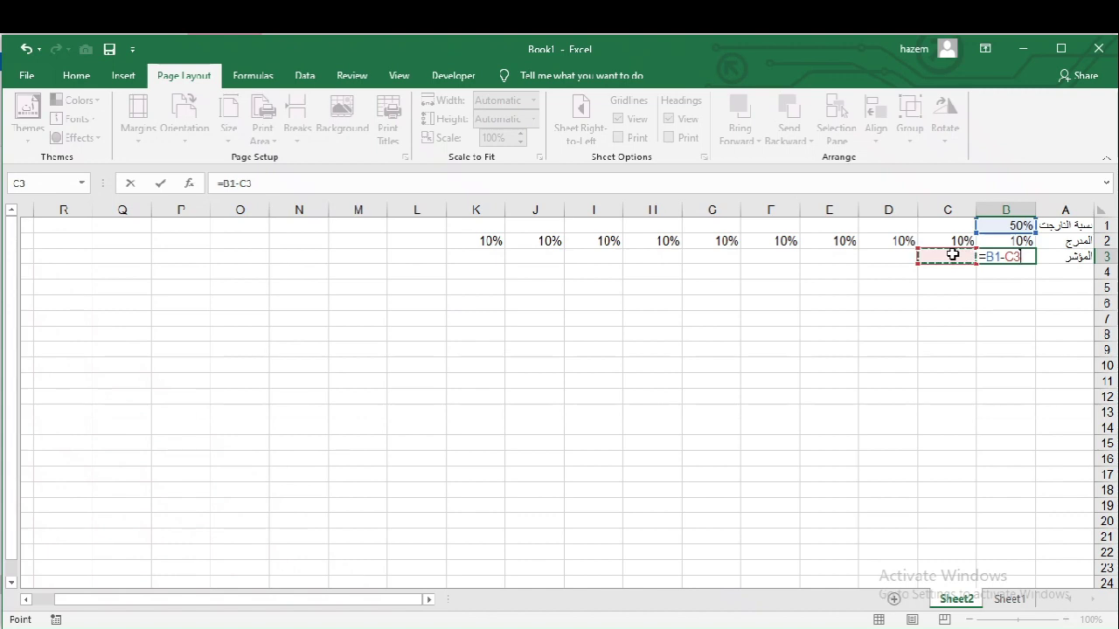
text(/)
key(Up)
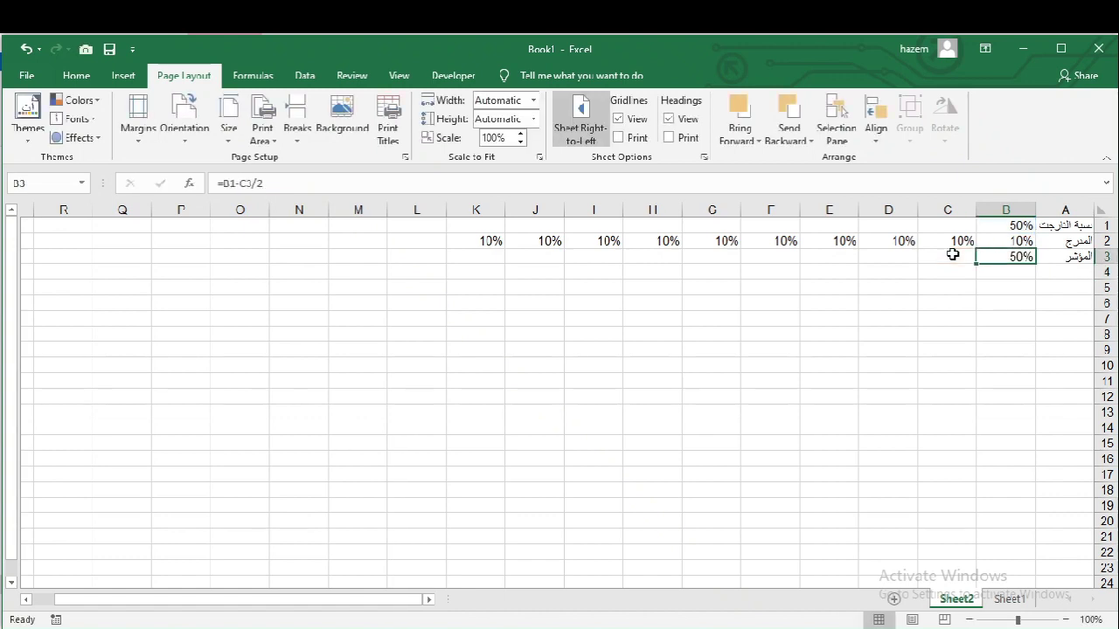
click(953, 255)
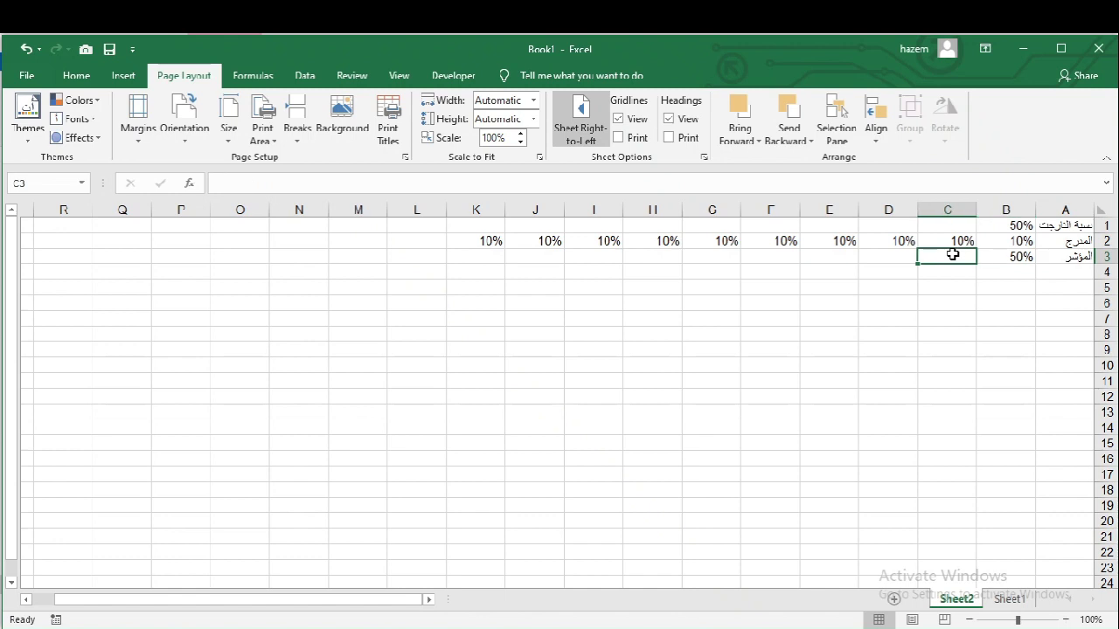
- Set the pointer width in C3 to 3% and enter =100%-(B3+C3) in D3
text(3)
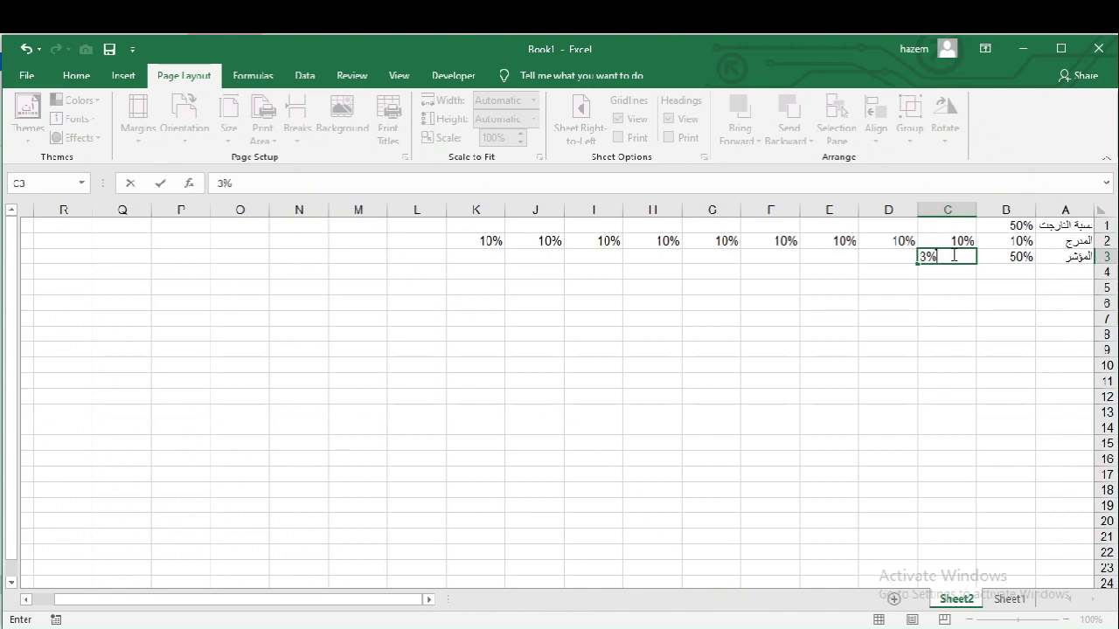
key(Return)
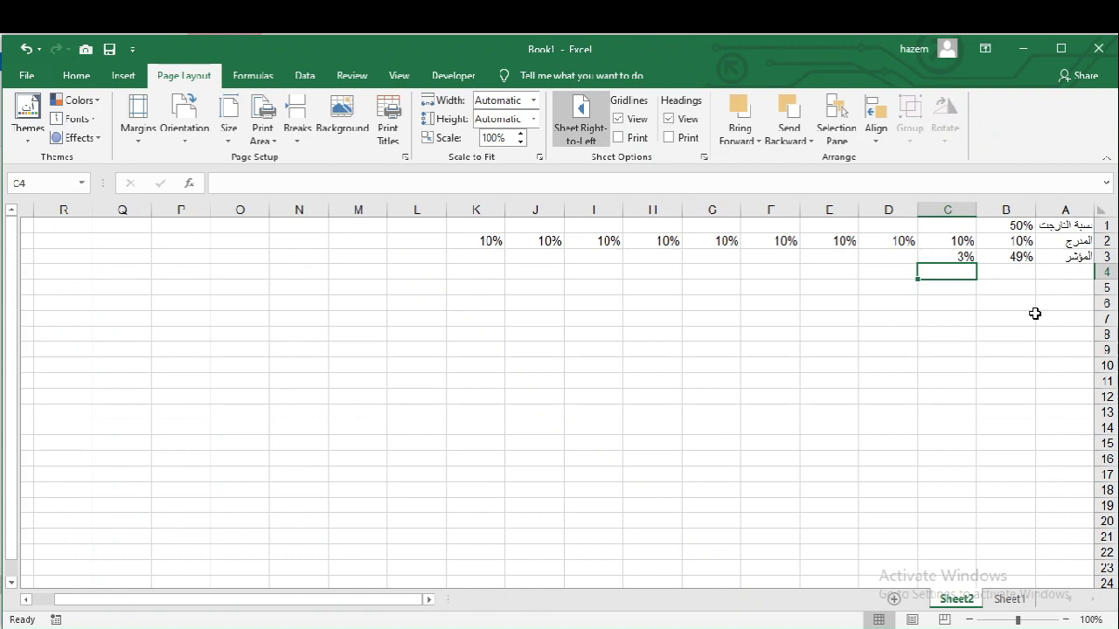
key(Left)
key(Up)
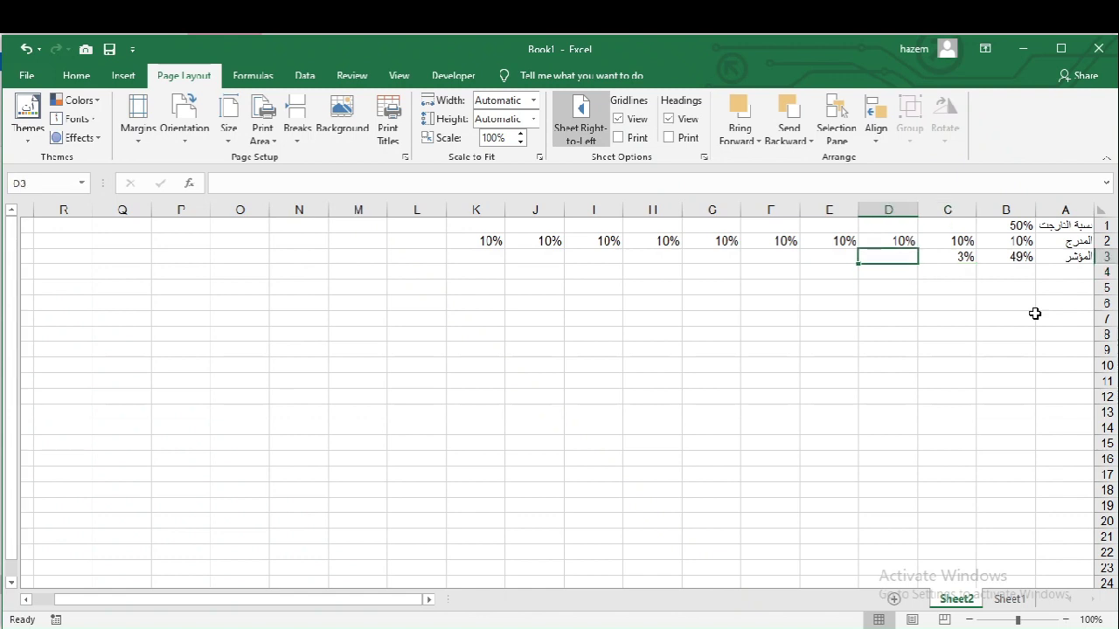
text(=100)
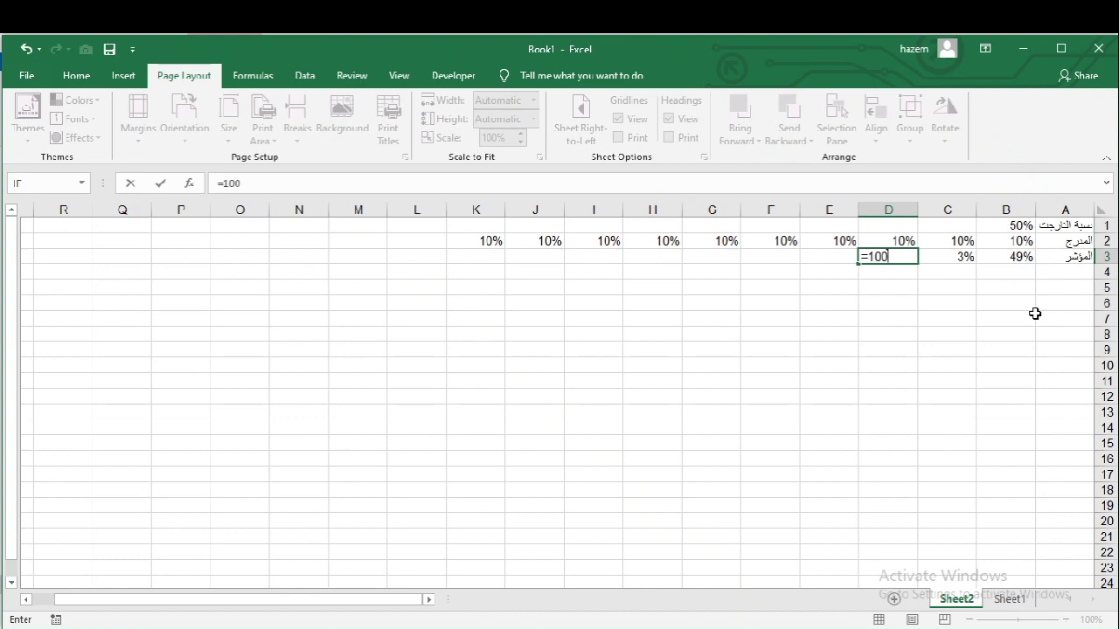
text(%-()
click(1005, 255)
text(+)
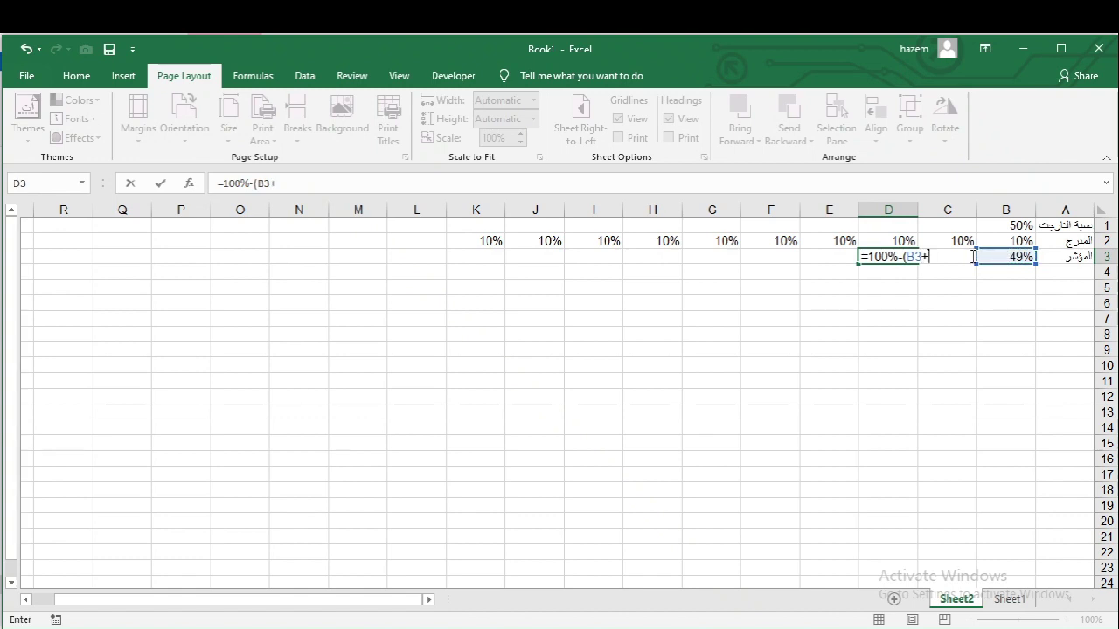
click(973, 256)
text())
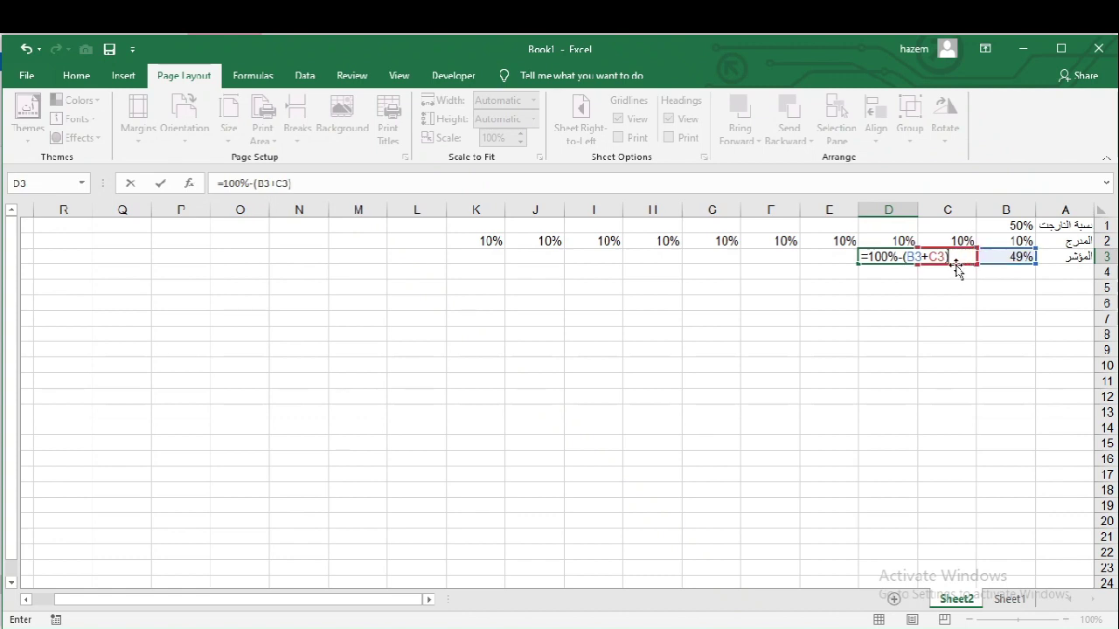
key(Return)
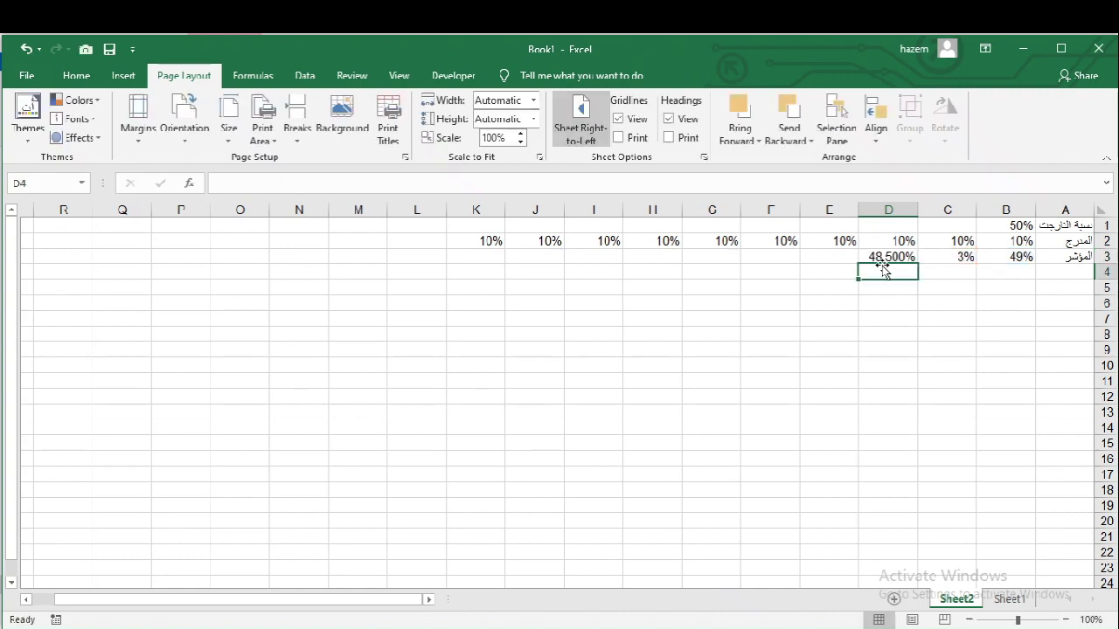
- Decrease D3's decimals so it shows a whole 49%
click(879, 260)
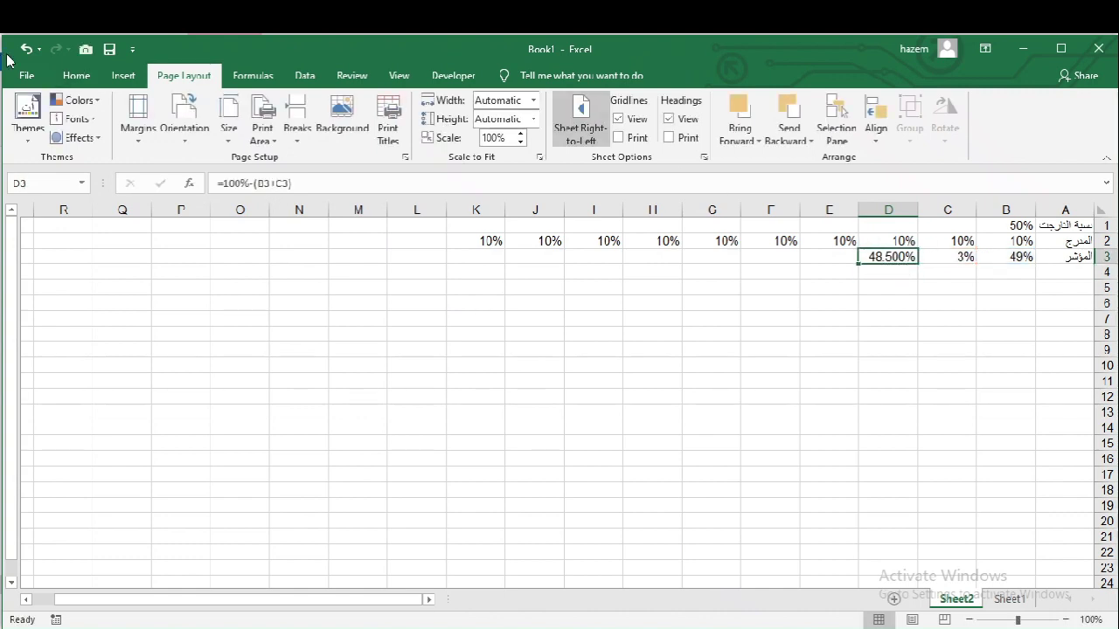
click(75, 77)
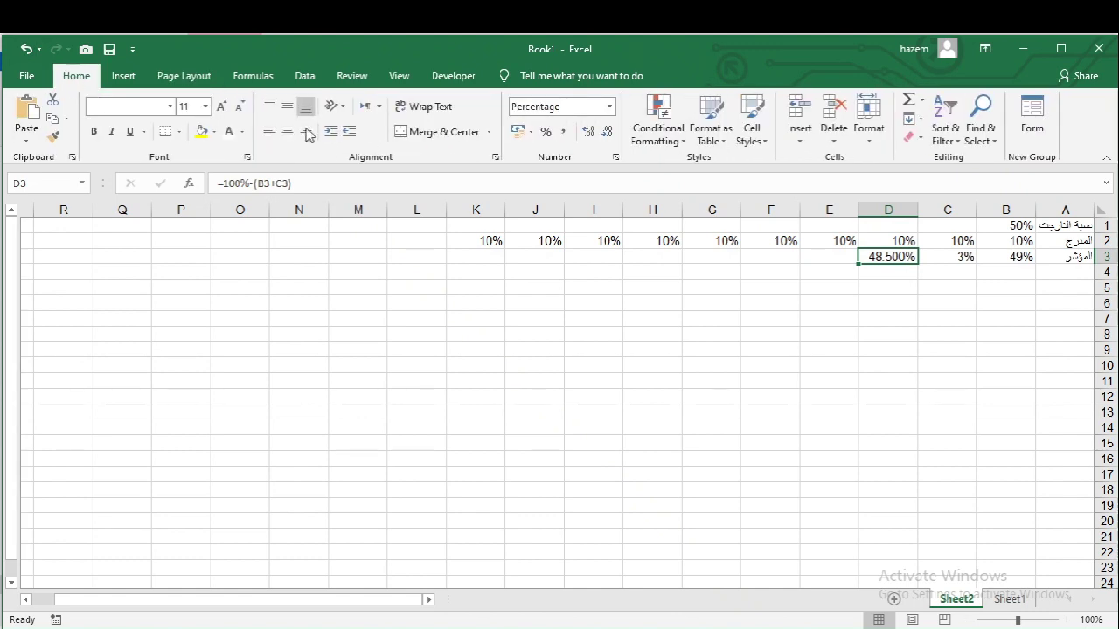
click(609, 133)
click(609, 132)
click(609, 133)
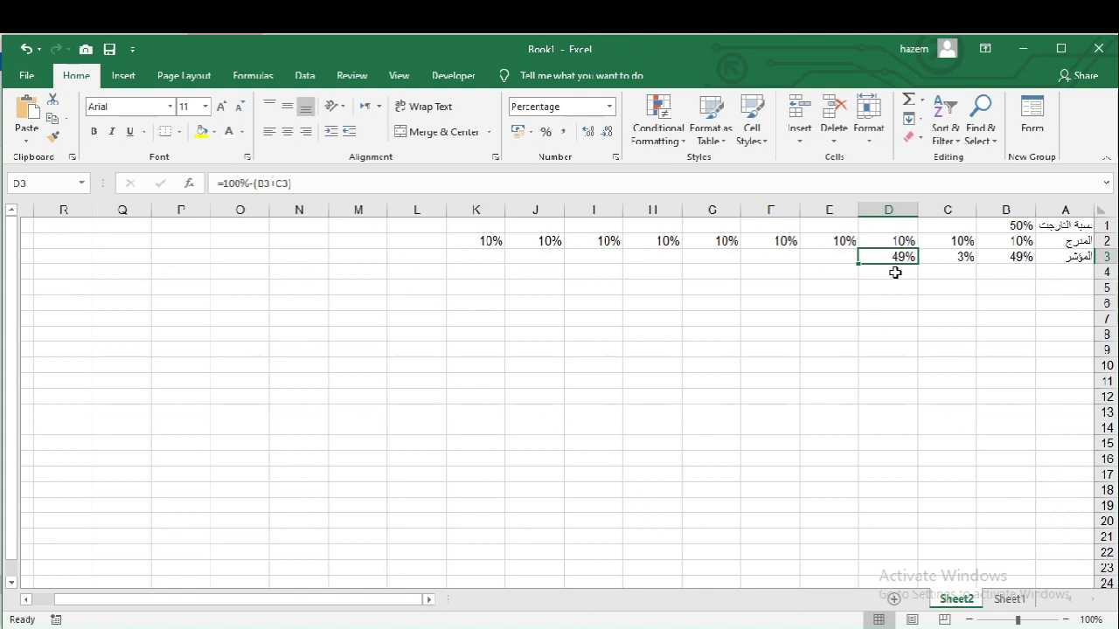
click(1004, 277)
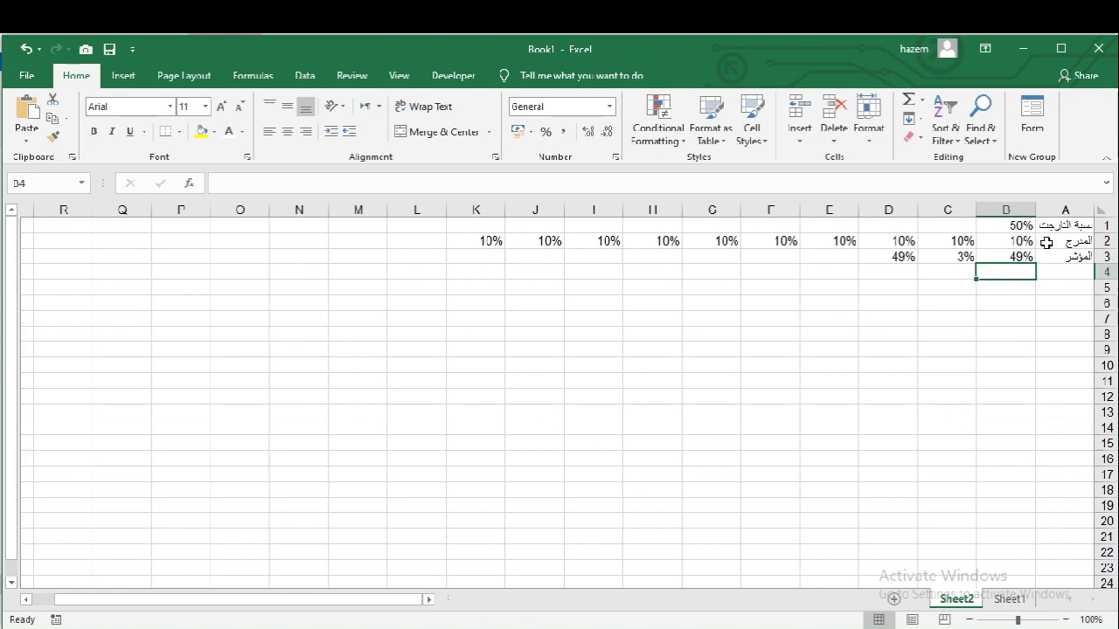
- Insert a 2-D stacked bar chart from the band and pointer rows A2:K3
drag(1047, 243, 495, 257)
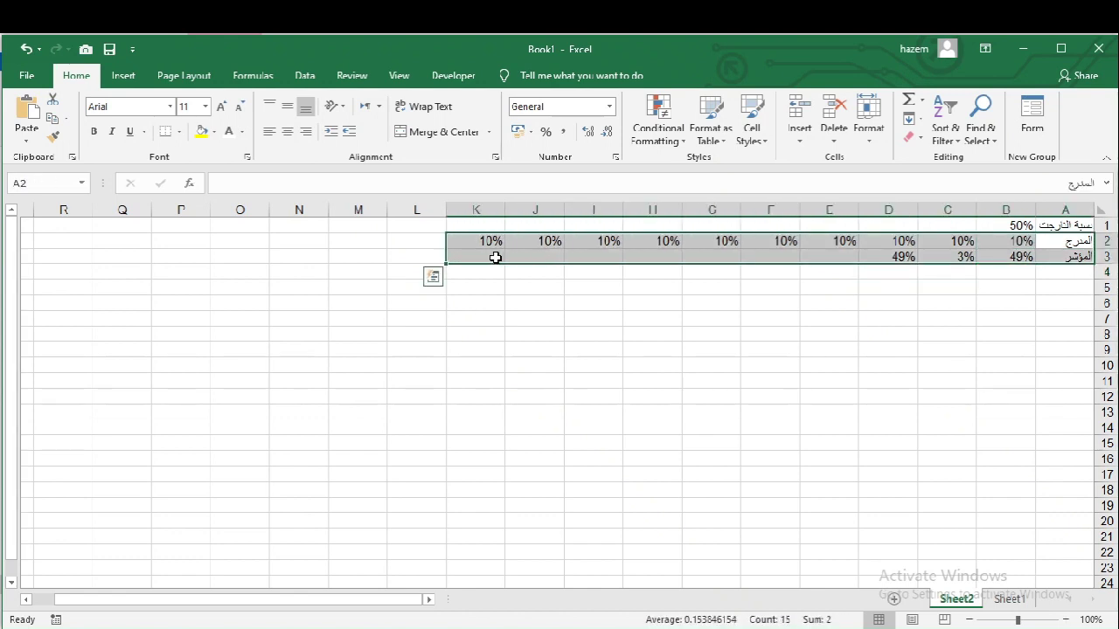
click(124, 76)
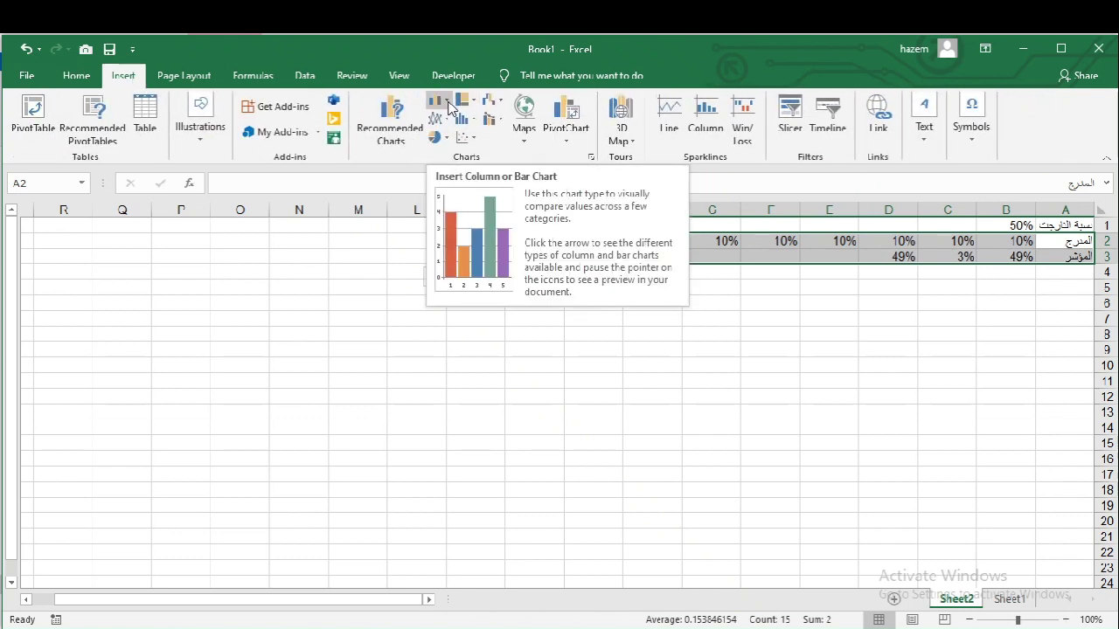
click(450, 105)
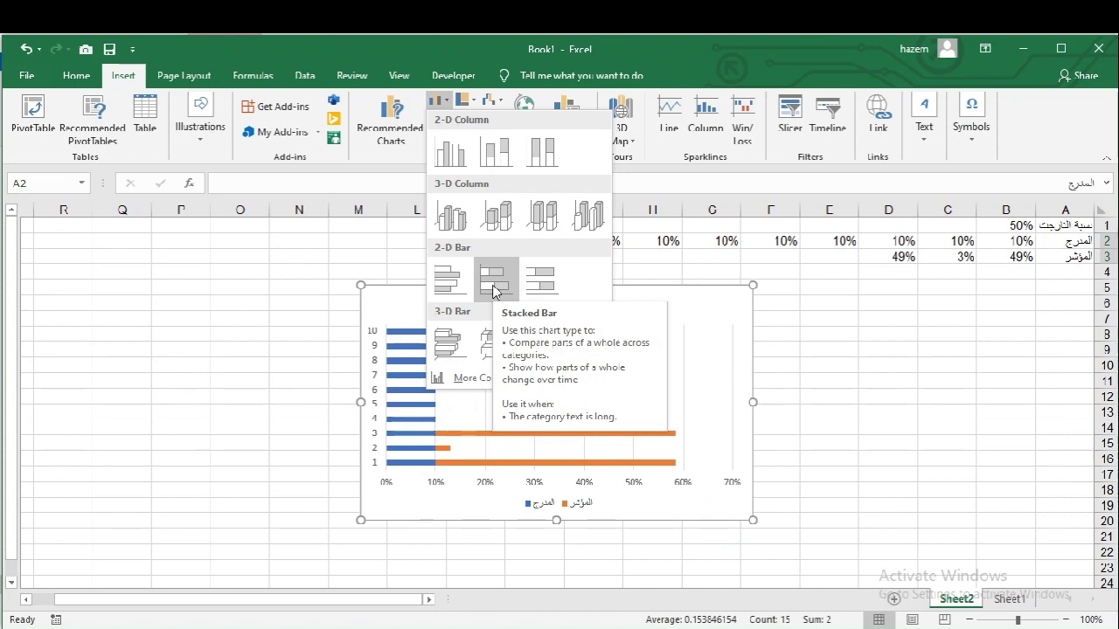
click(494, 288)
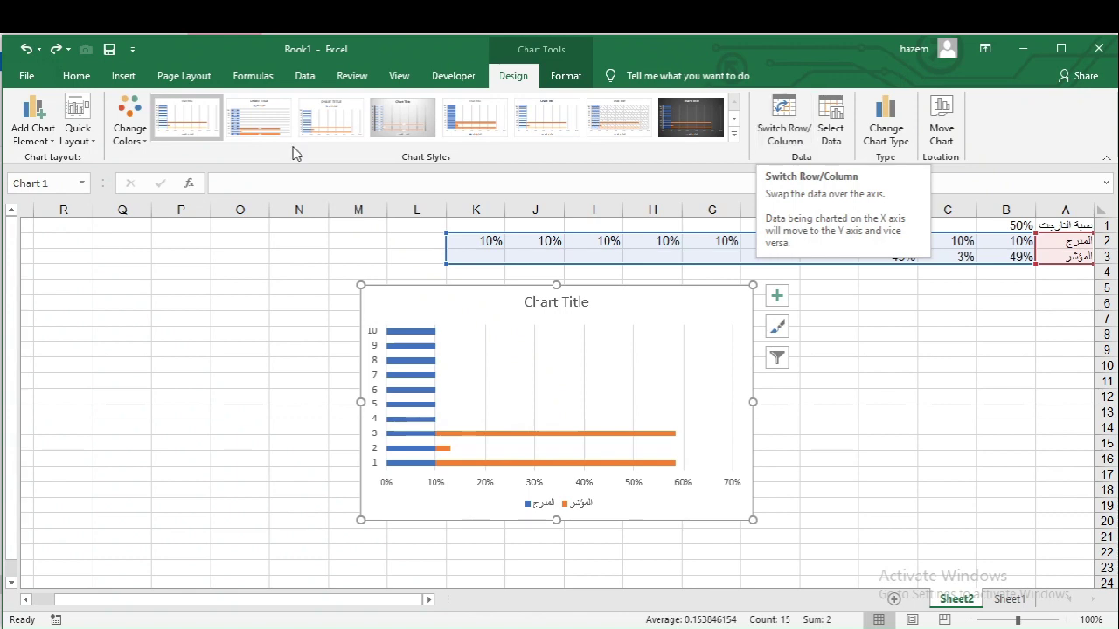
- Switch row/column to get two stacked bars, then delete the legend, vertical axis labels and gridlines
click(789, 131)
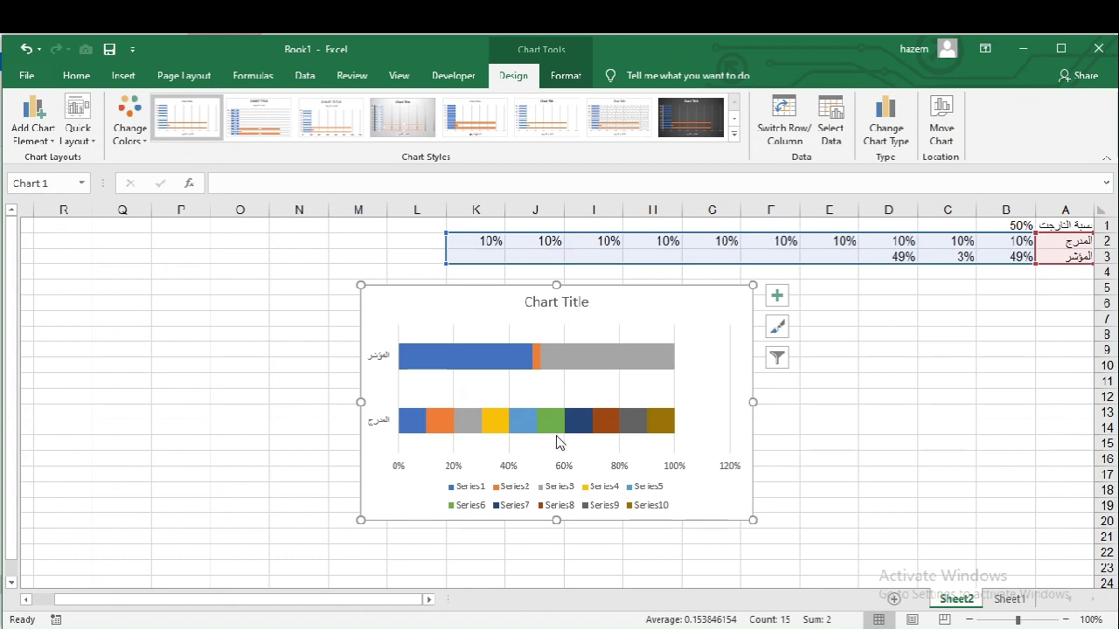
click(610, 494)
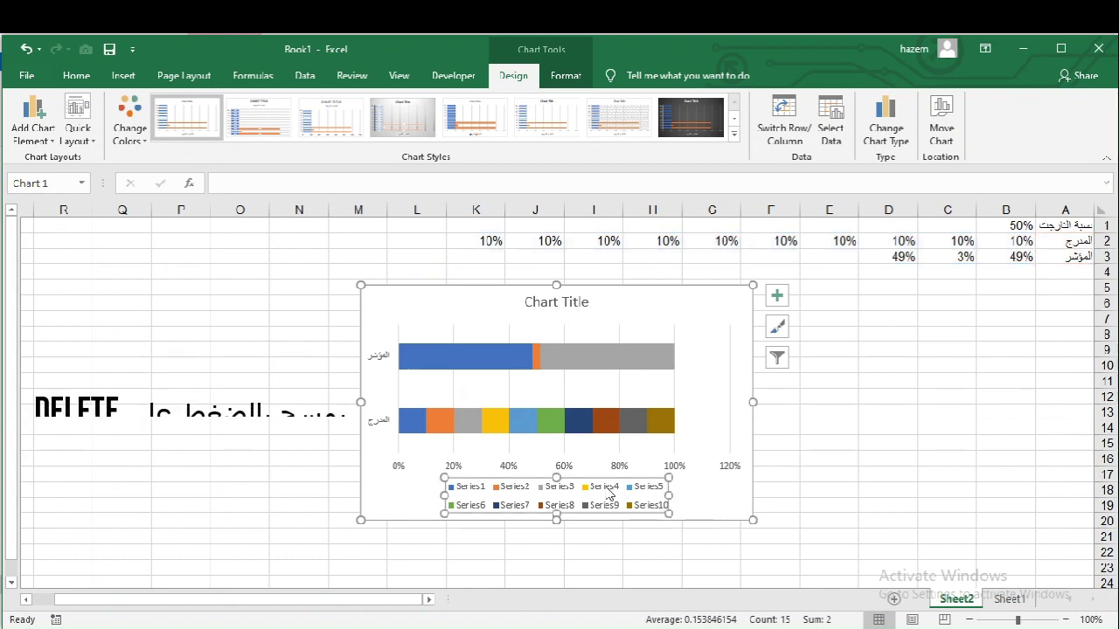
key(Delete)
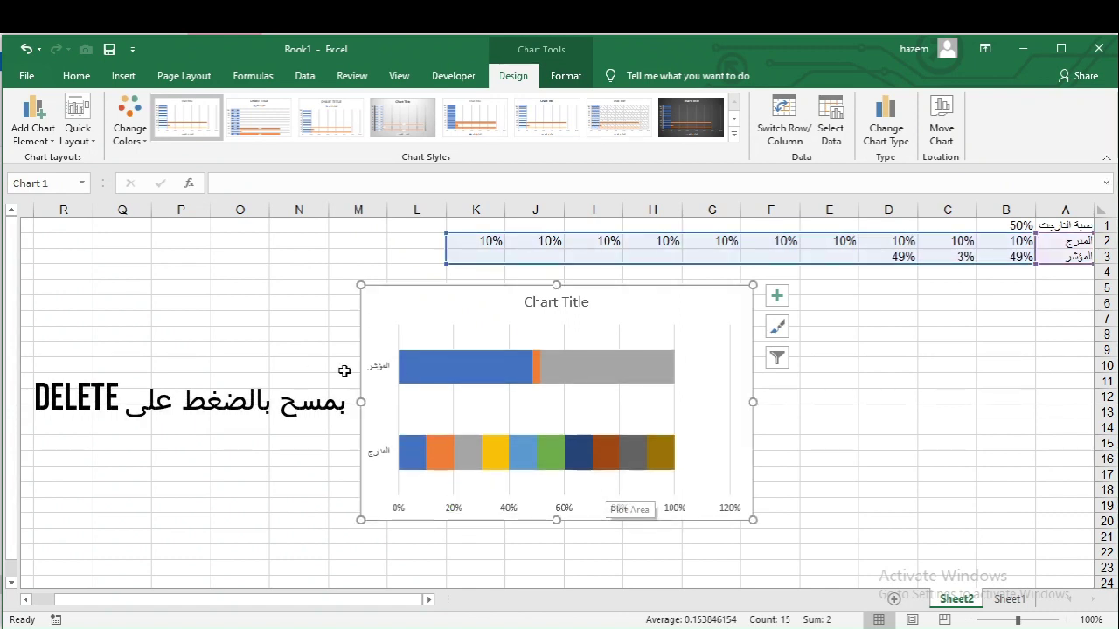
click(378, 371)
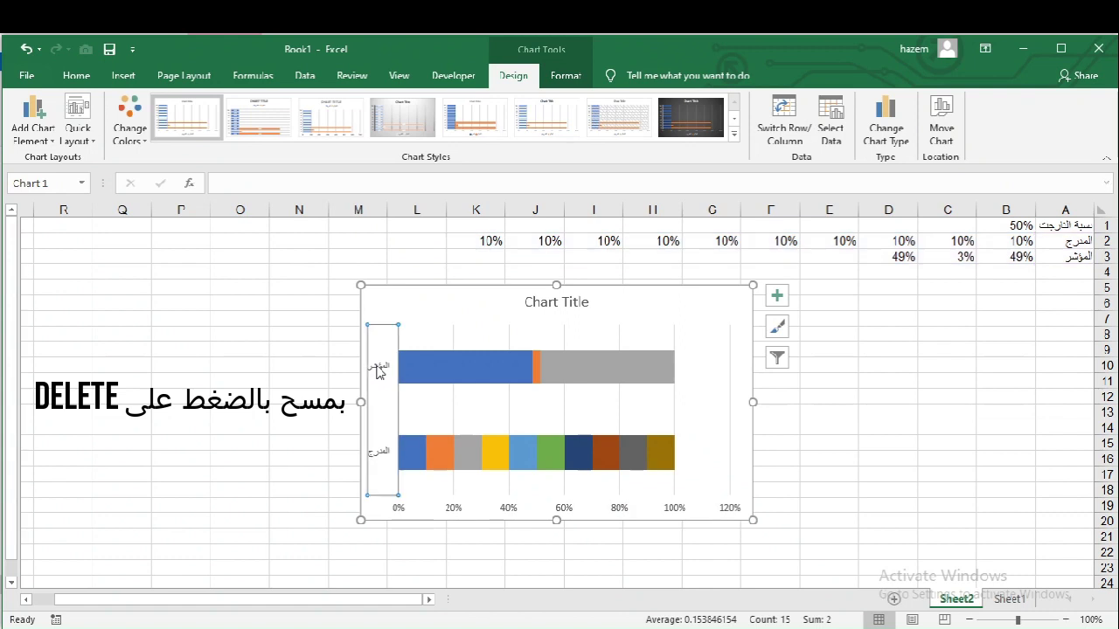
key(Delete)
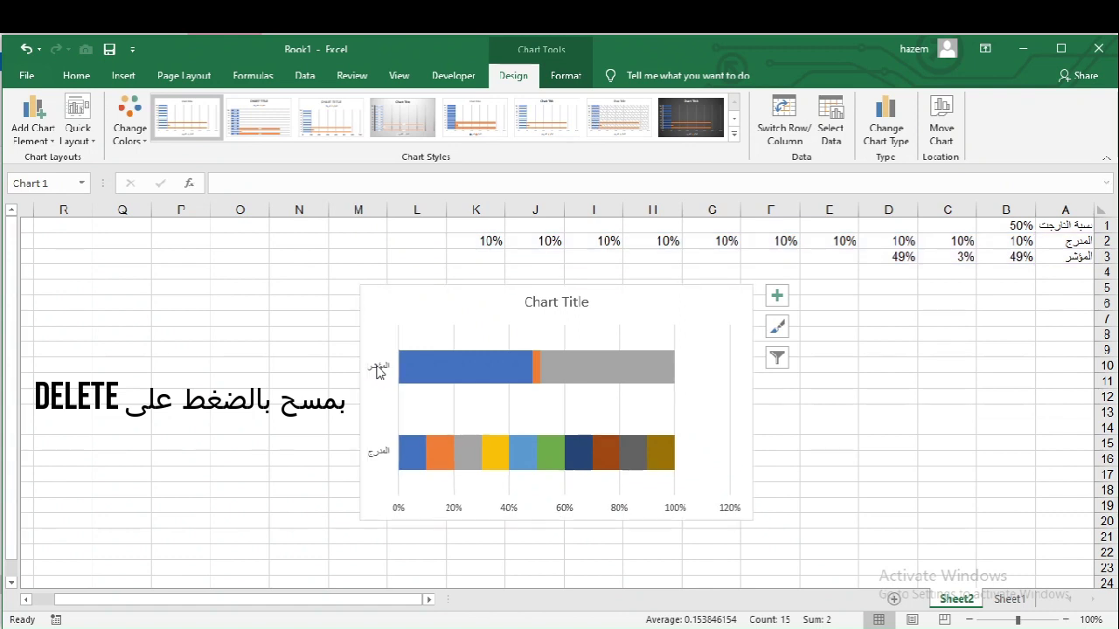
click(731, 358)
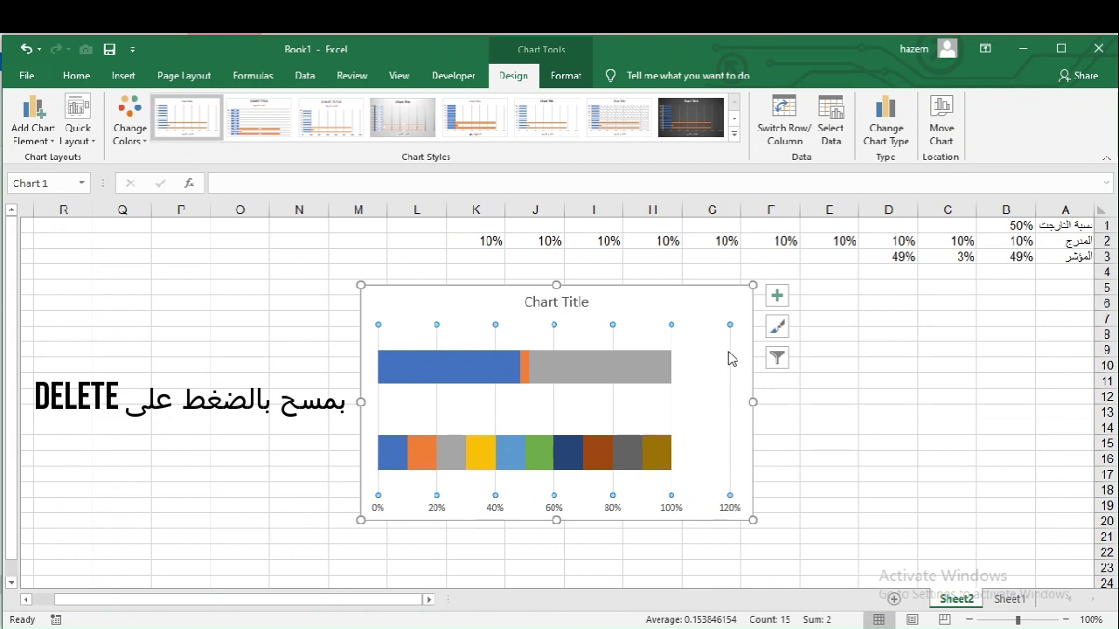
key(Delete)
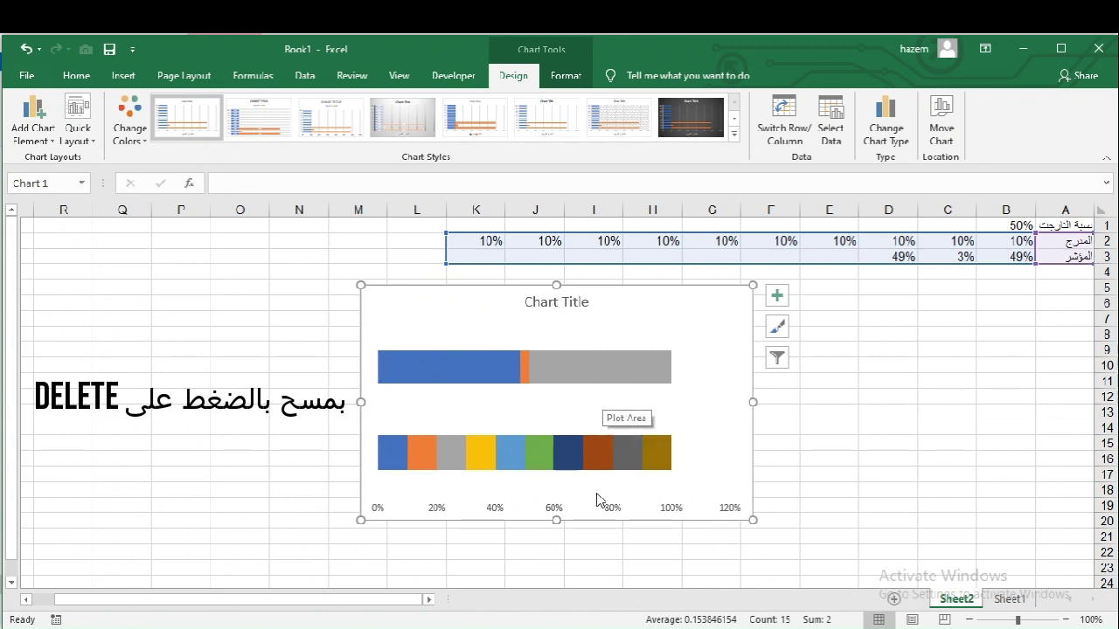
- Set the series gap width to 0% and shorten the chart from its top edge
click(560, 387)
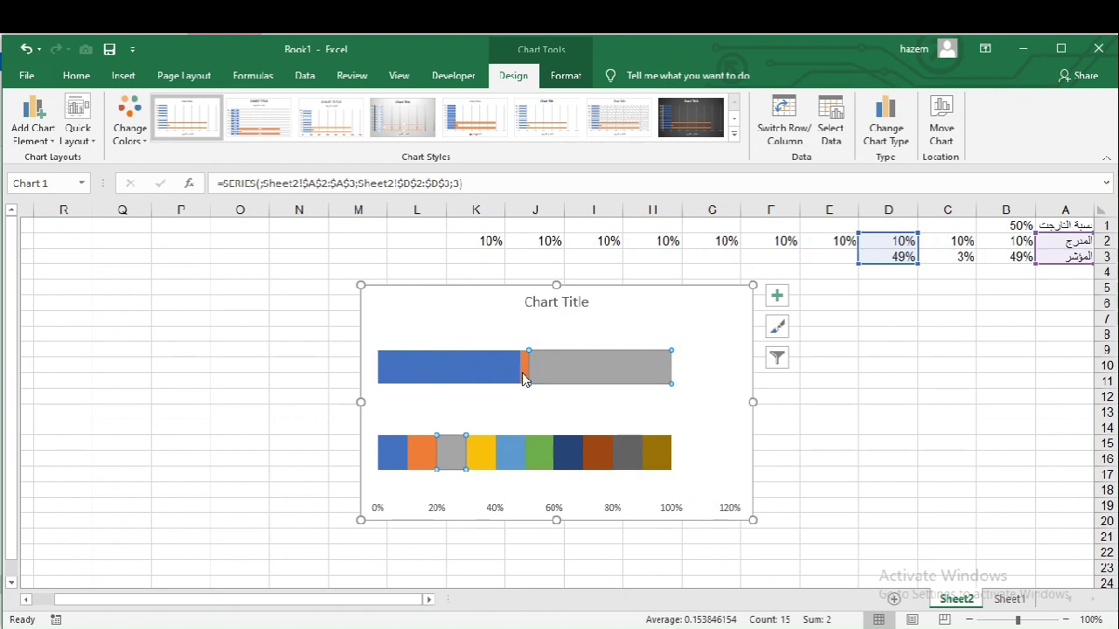
click(525, 395)
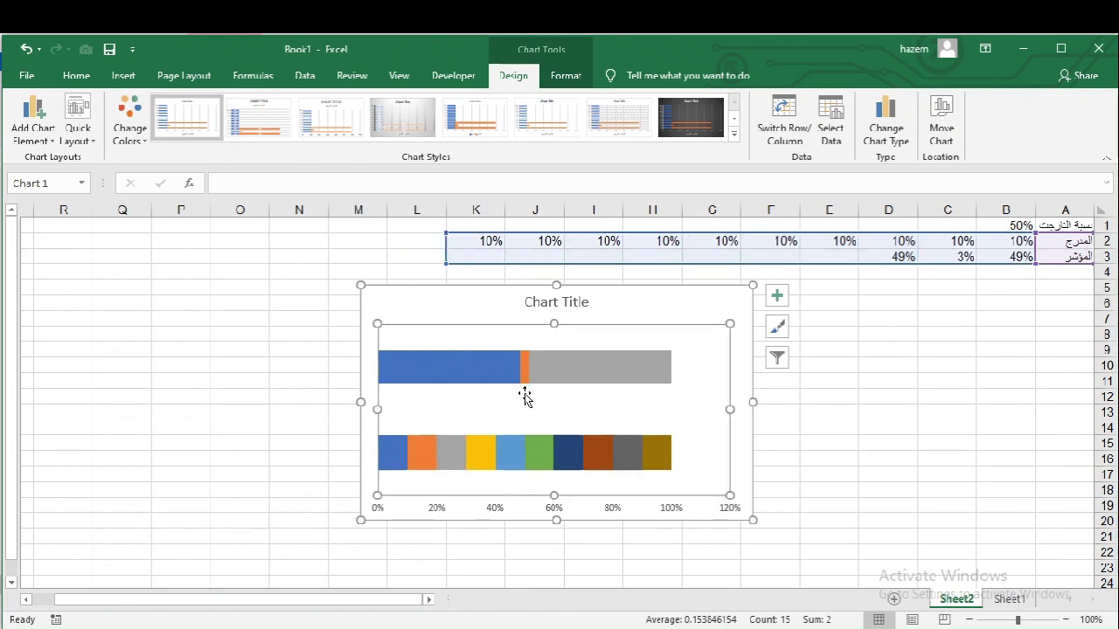
click(511, 380)
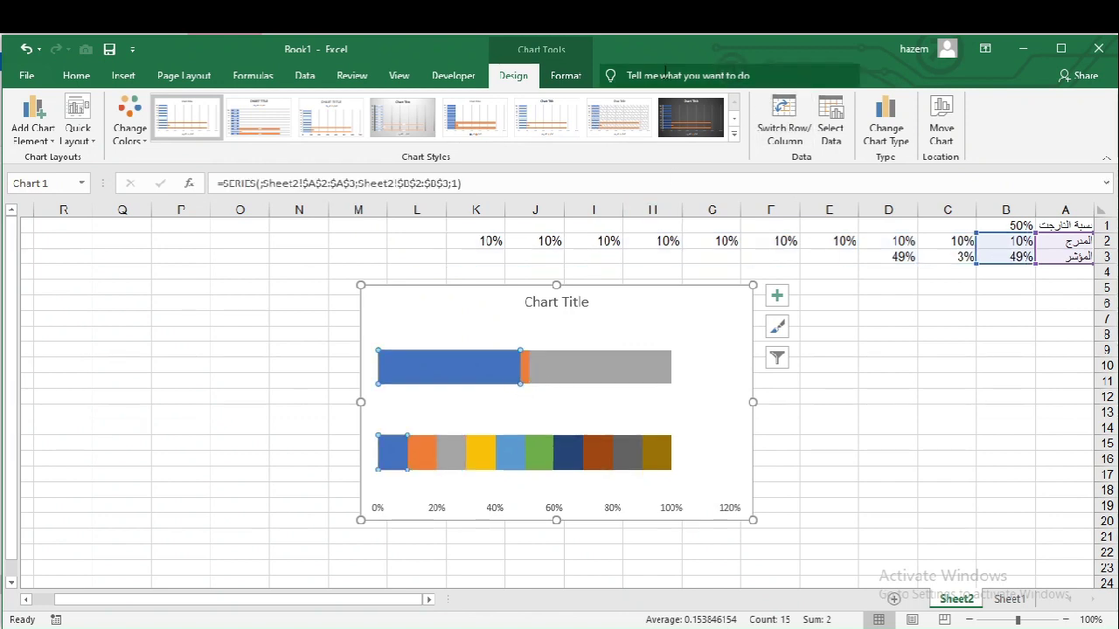
click(566, 75)
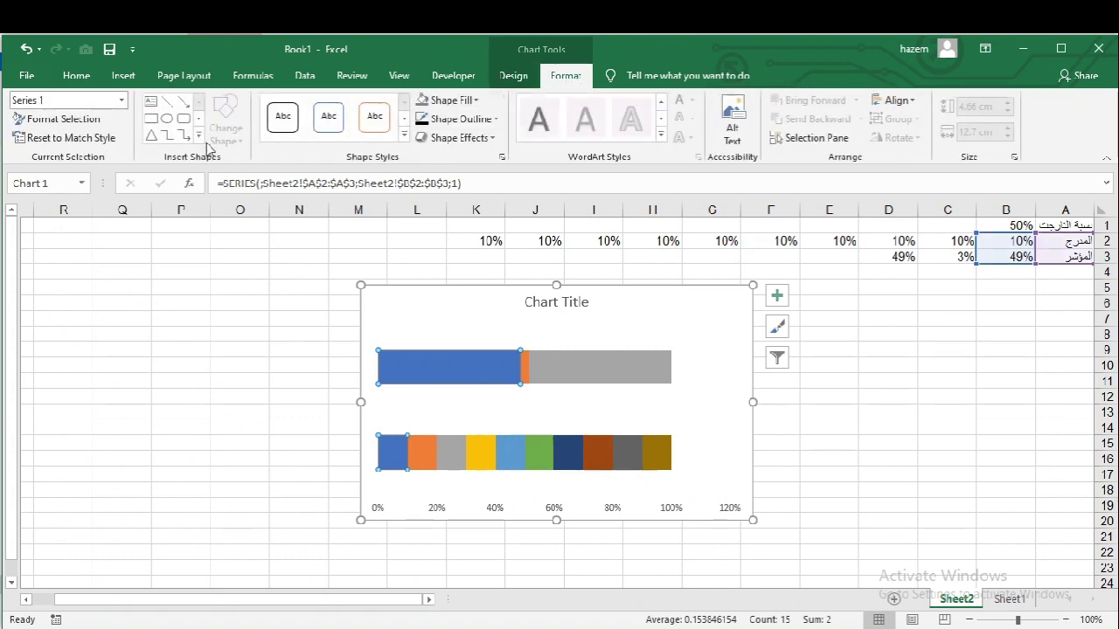
click(91, 122)
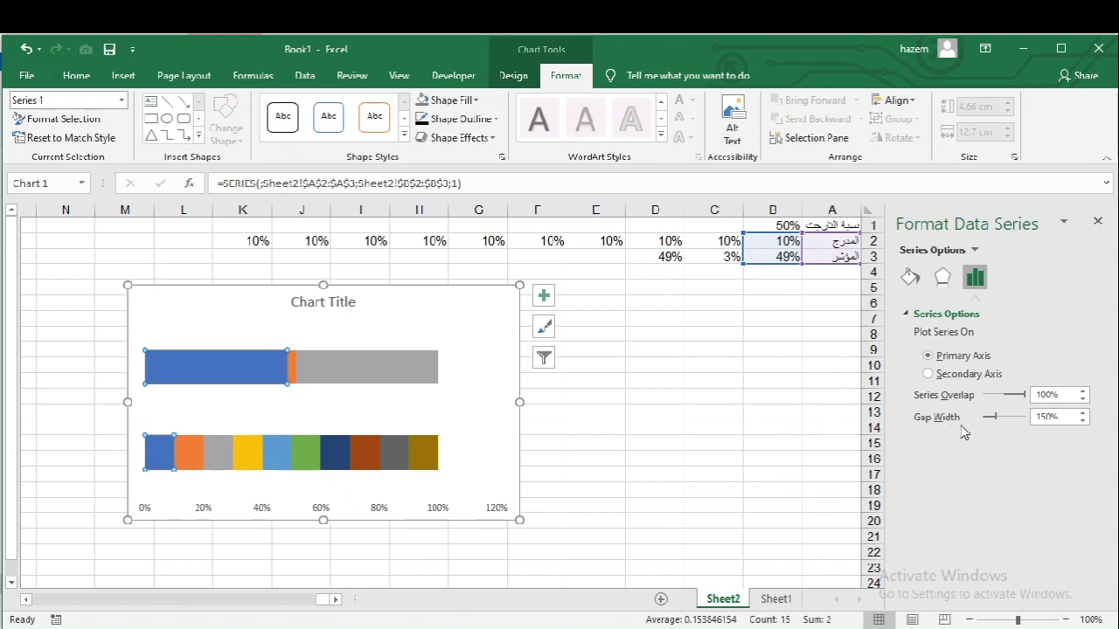
drag(994, 418, 982, 418)
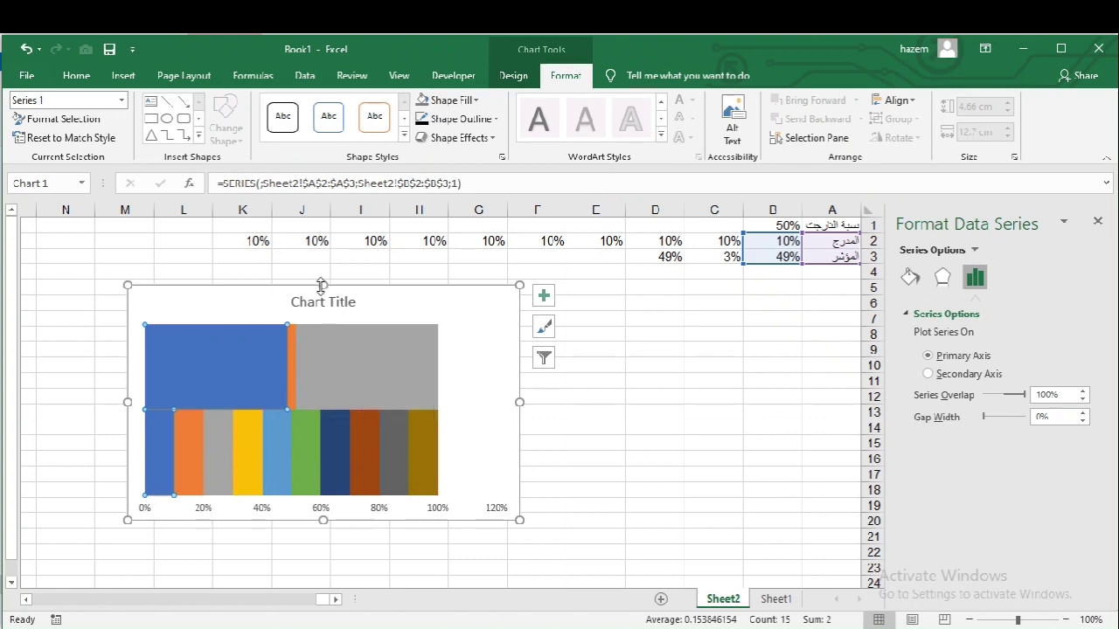
mouse_move(323, 285)
mouse_down()
mouse_move(307, 359)
mouse_move(319, 392)
mouse_up()
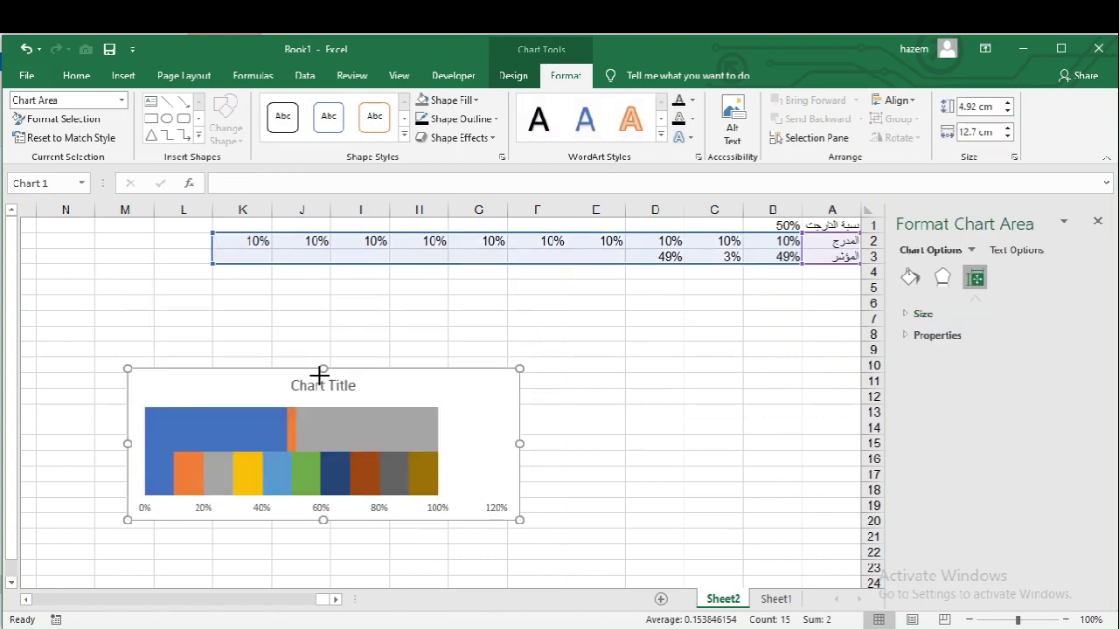
- Drag the chart up and right so it sits just under the data rows
drag(319, 391, 552, 318)
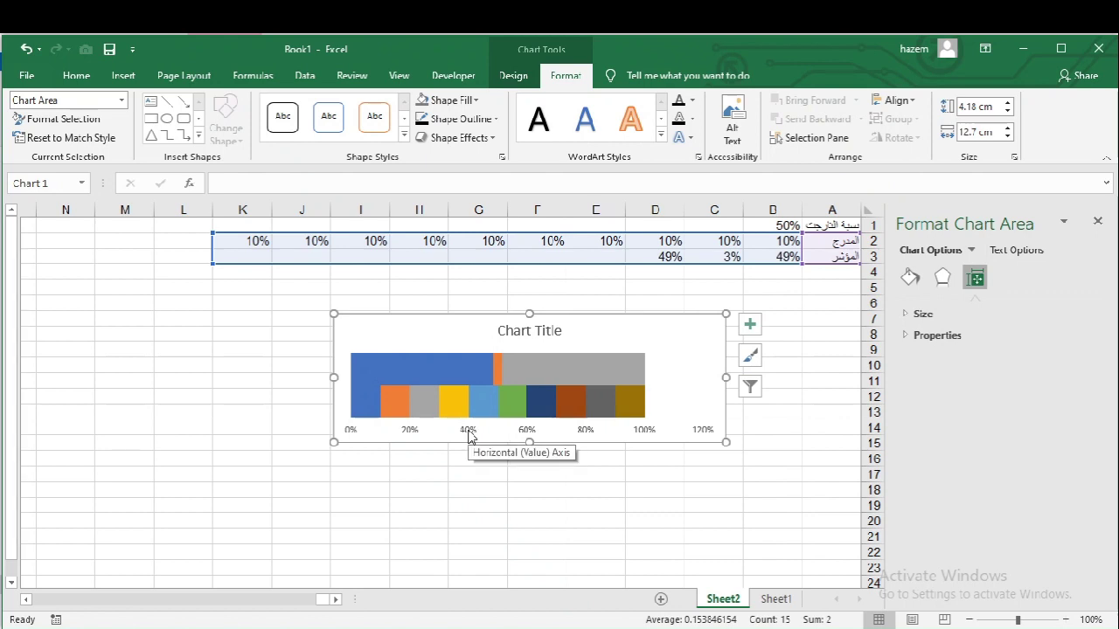
- Set the horizontal axis to maximum 1.02, minimum 0 and major unit 0.1
click(468, 434)
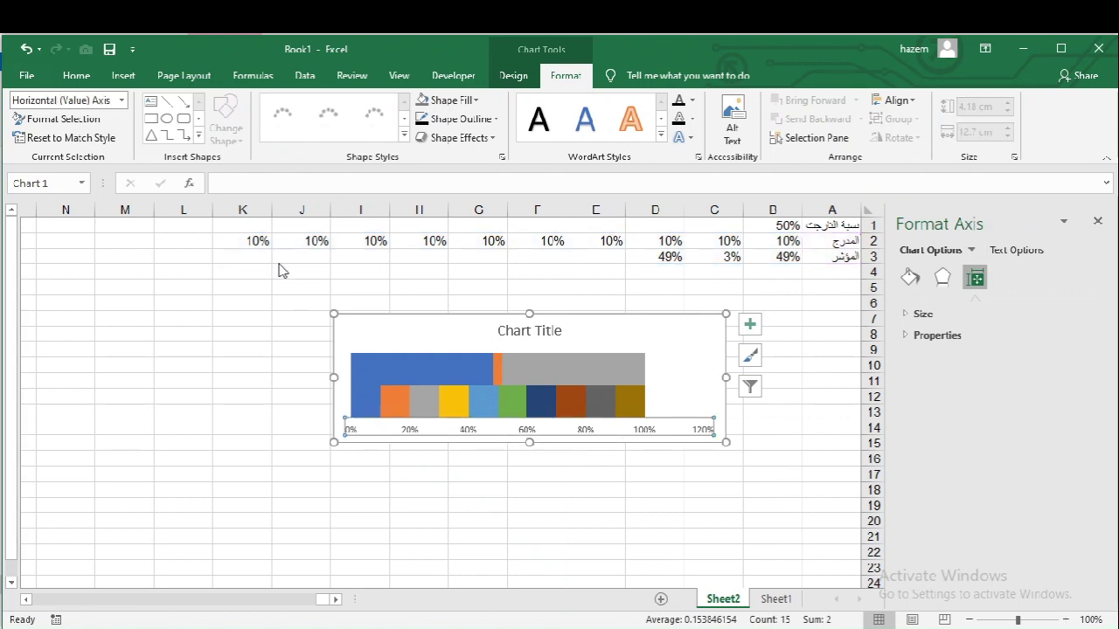
click(86, 120)
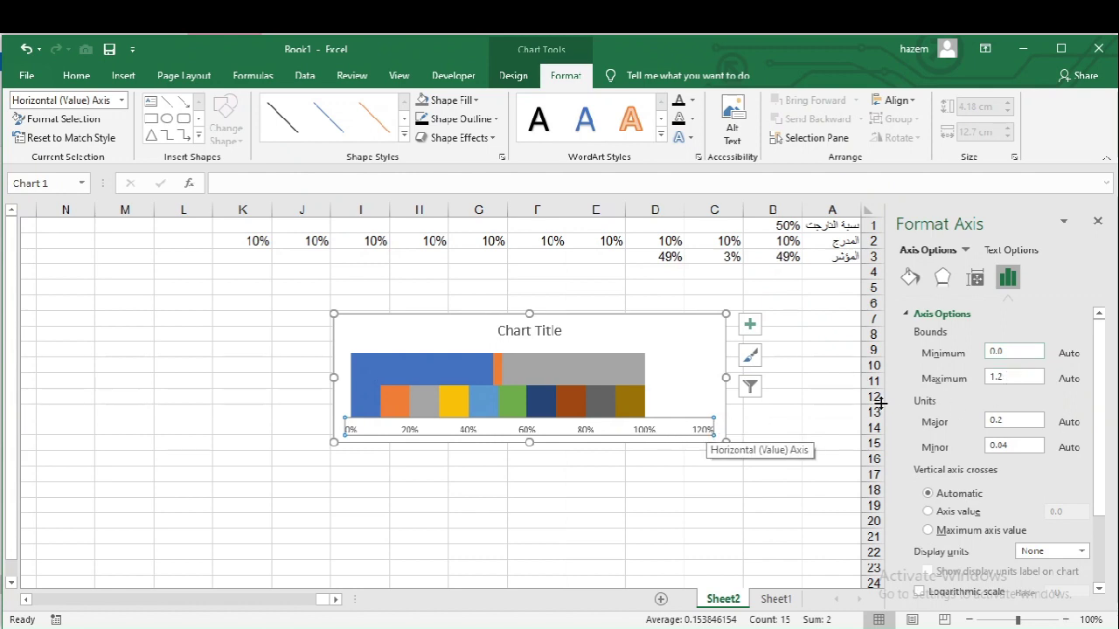
click(1011, 375)
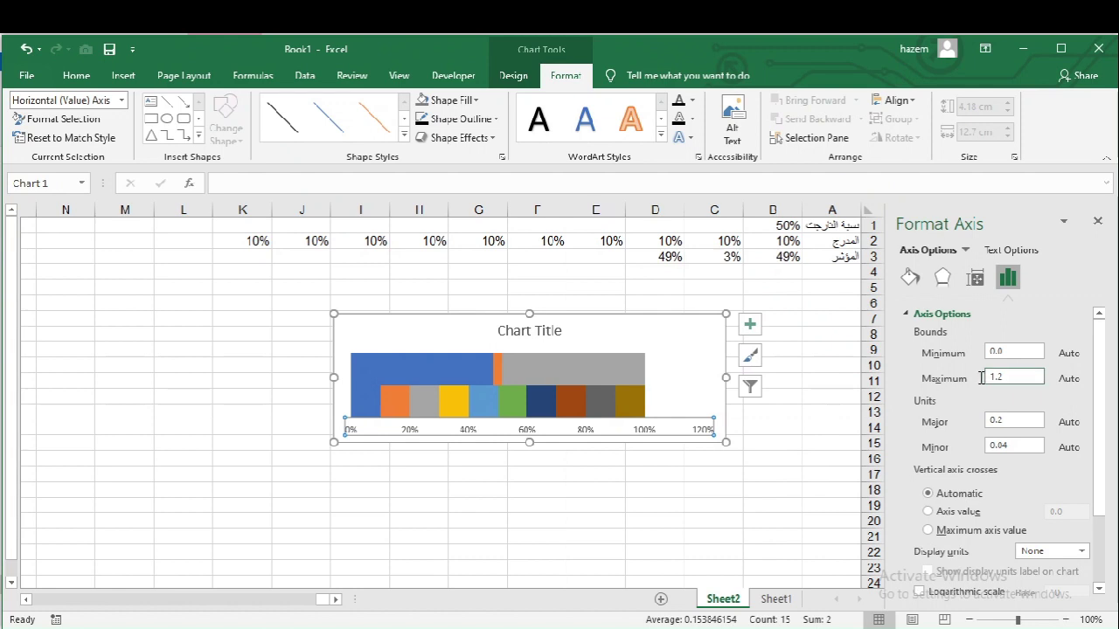
key(BackSpace)
key(BackSpace)
key(BackSpace)
key(Return)
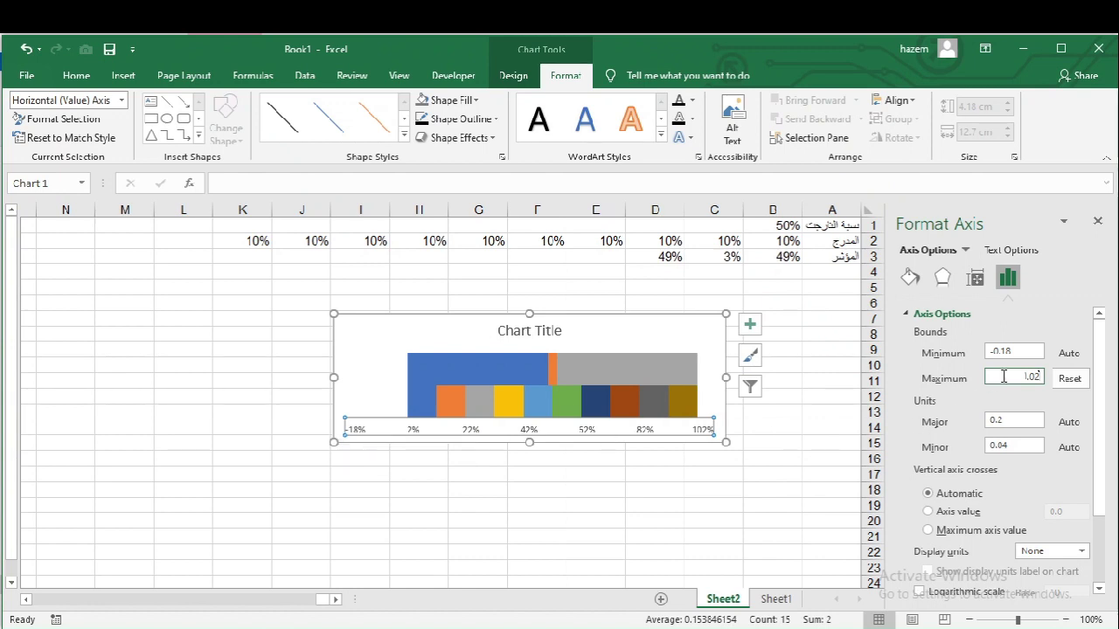
drag(1017, 354, 974, 355)
text(0)
key(Return)
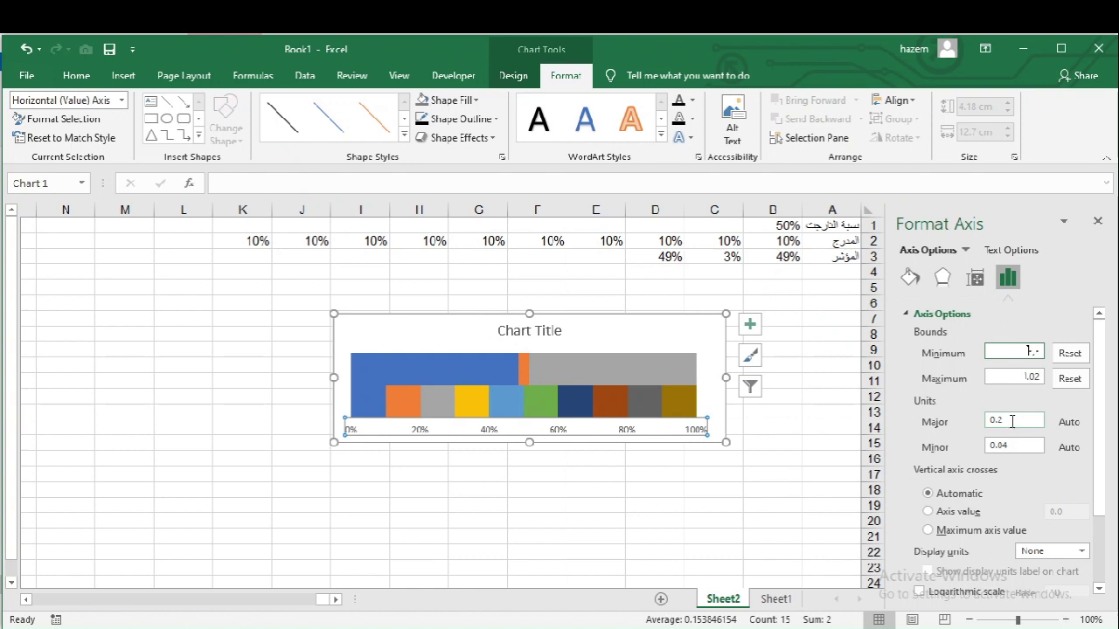
drag(1012, 421, 981, 421)
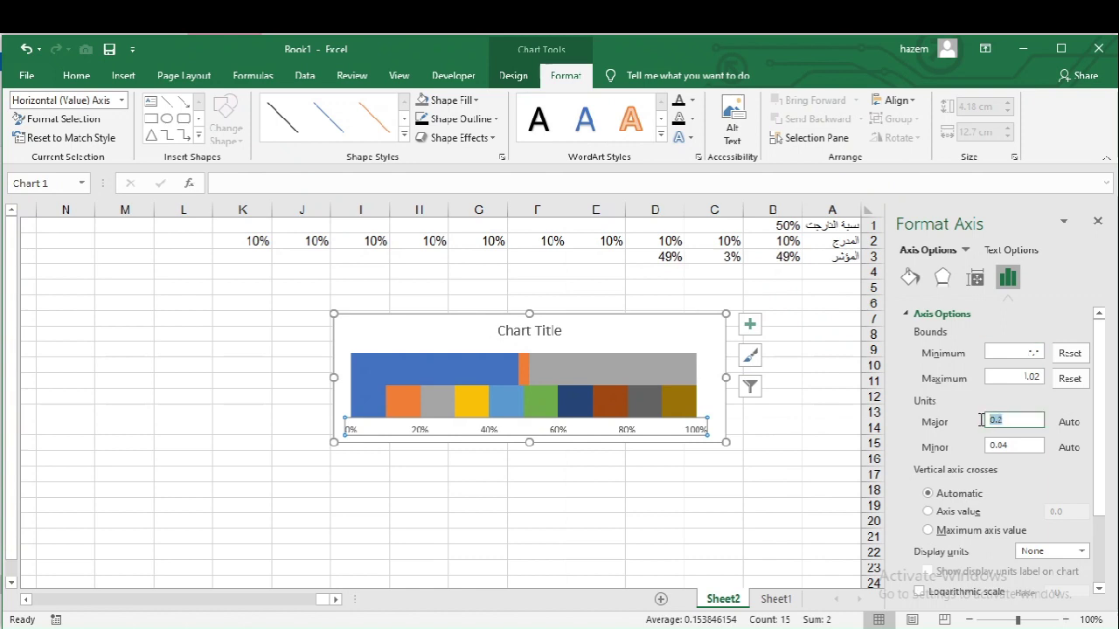
key(BackSpace)
text(٠.١)
key(Return)
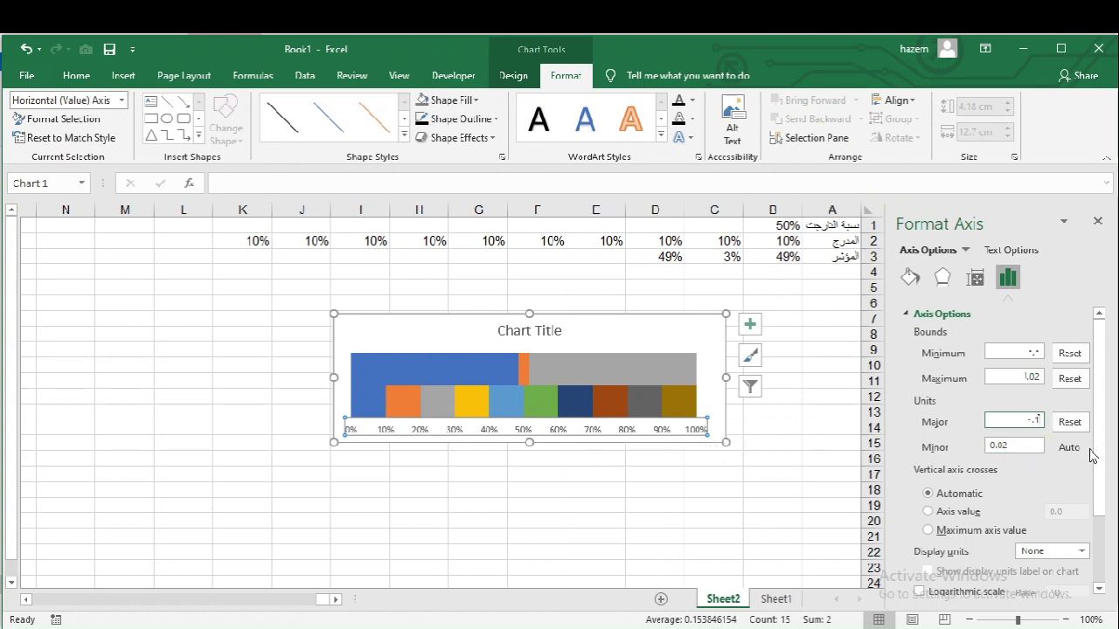
- Set both major and minor tick marks on the horizontal percentage axis to Outside
scroll(1106, 455, down, 3)
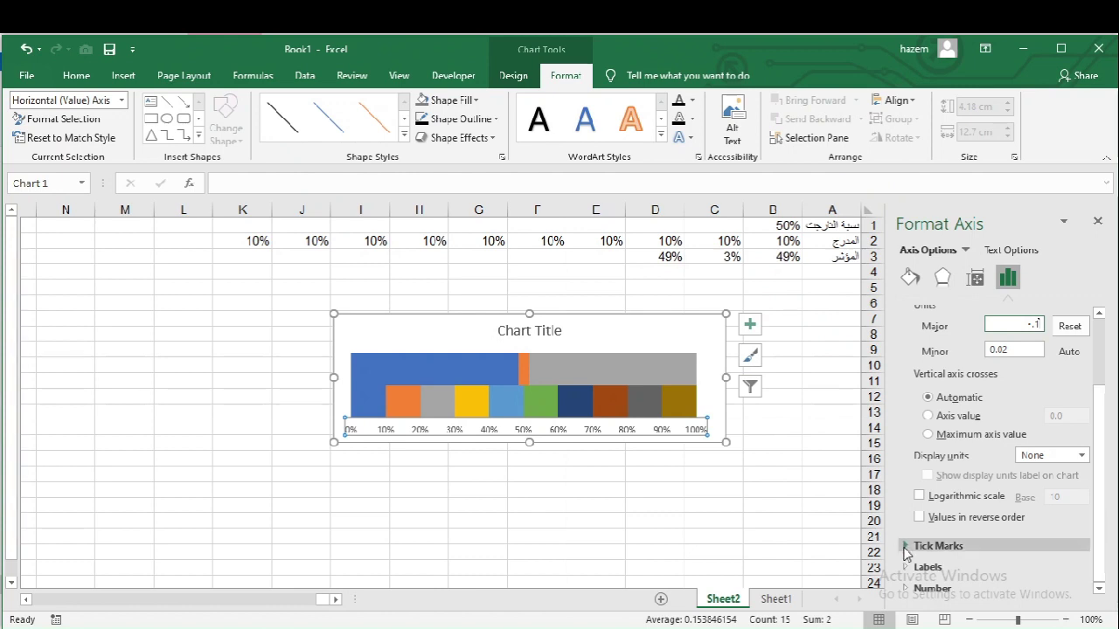
click(905, 547)
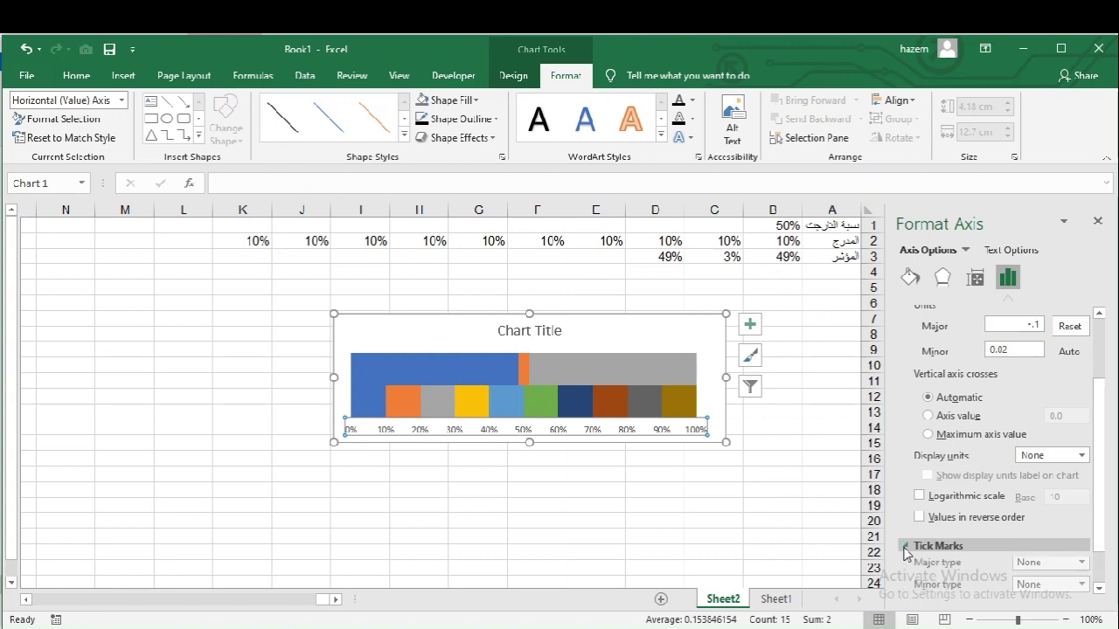
scroll(1103, 541, down, 2)
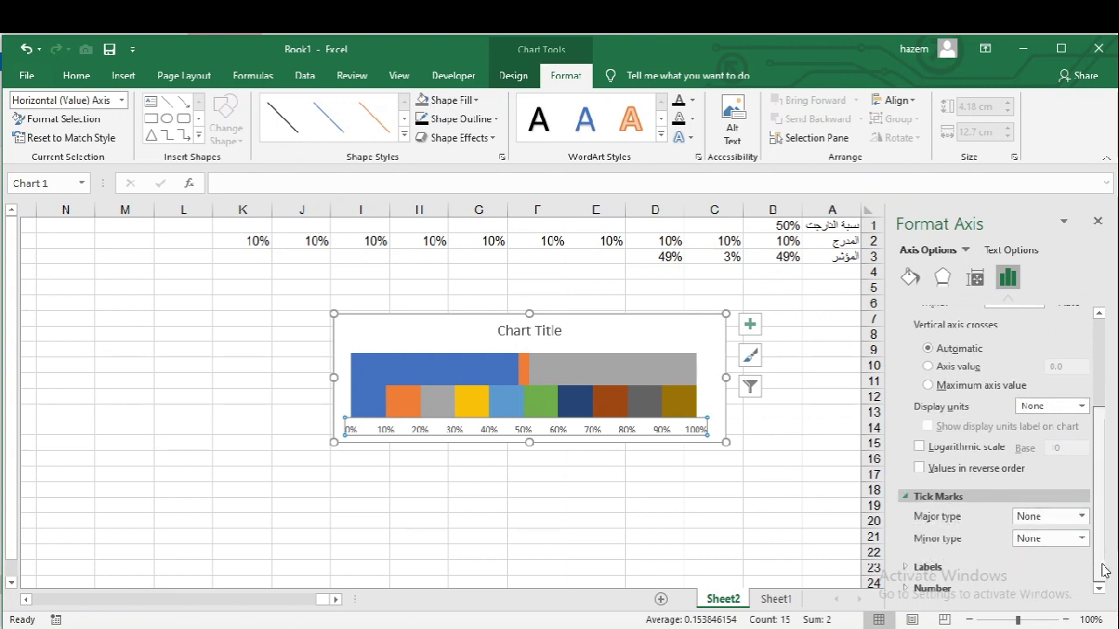
click(1083, 517)
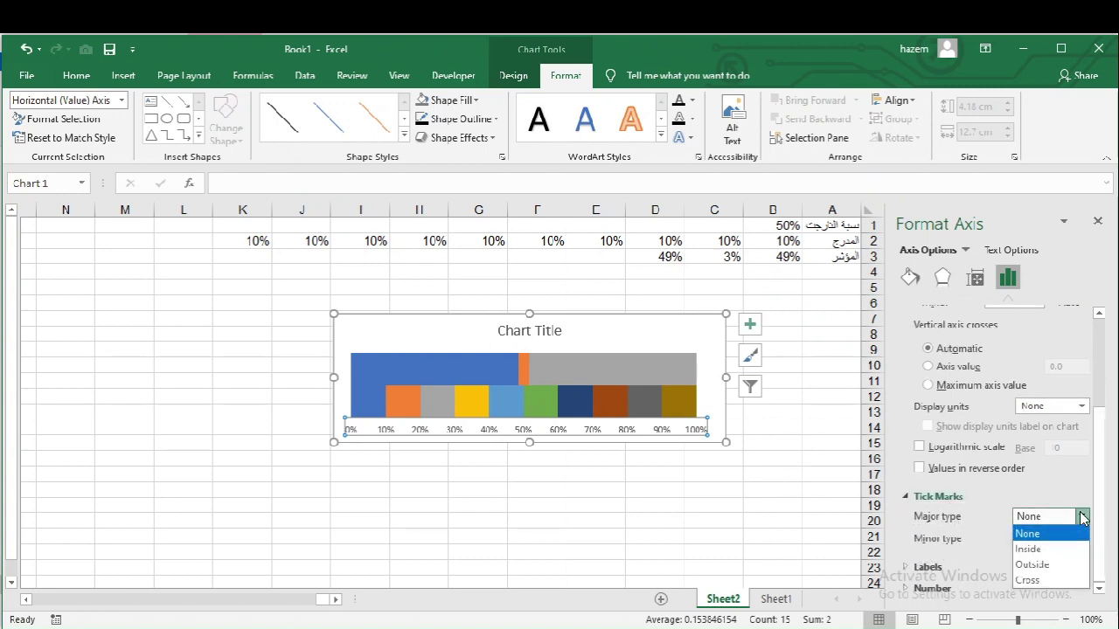
click(1052, 568)
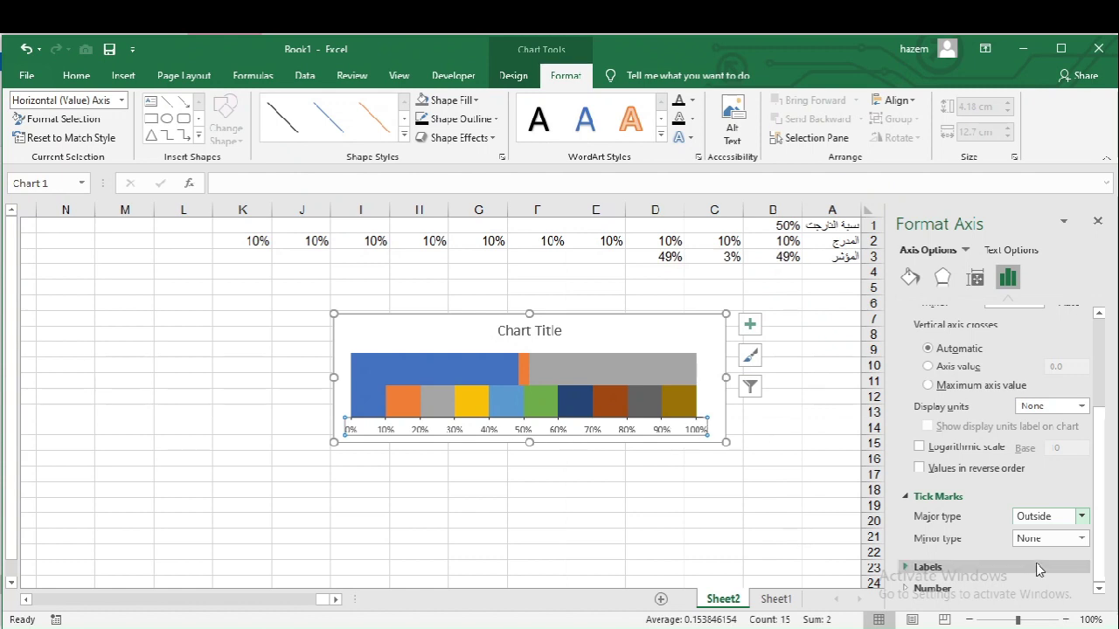
click(1083, 540)
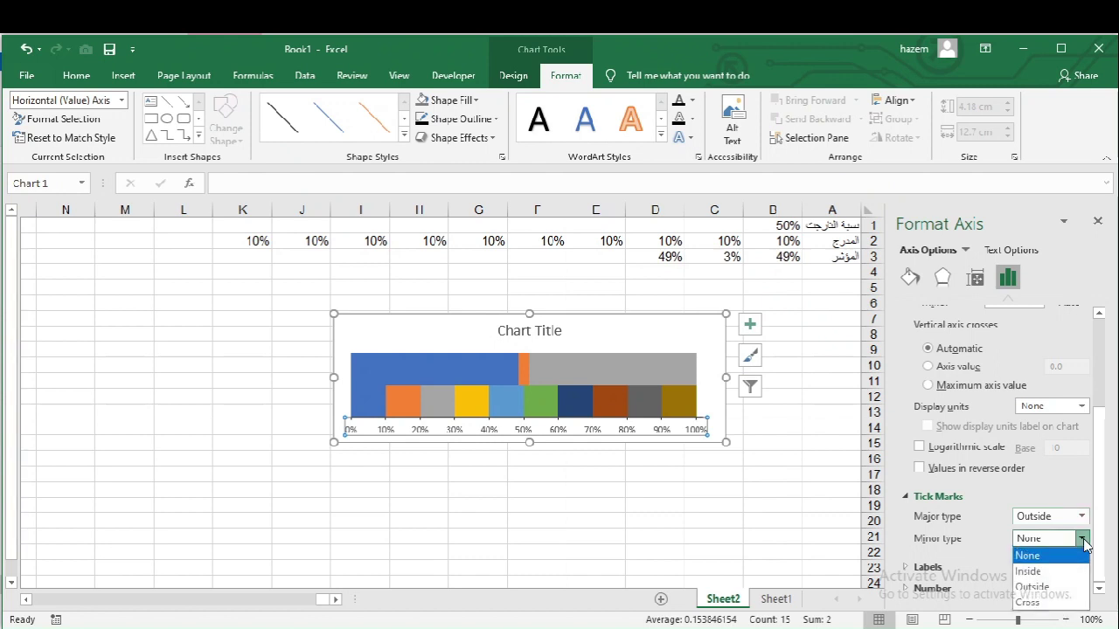
click(1047, 587)
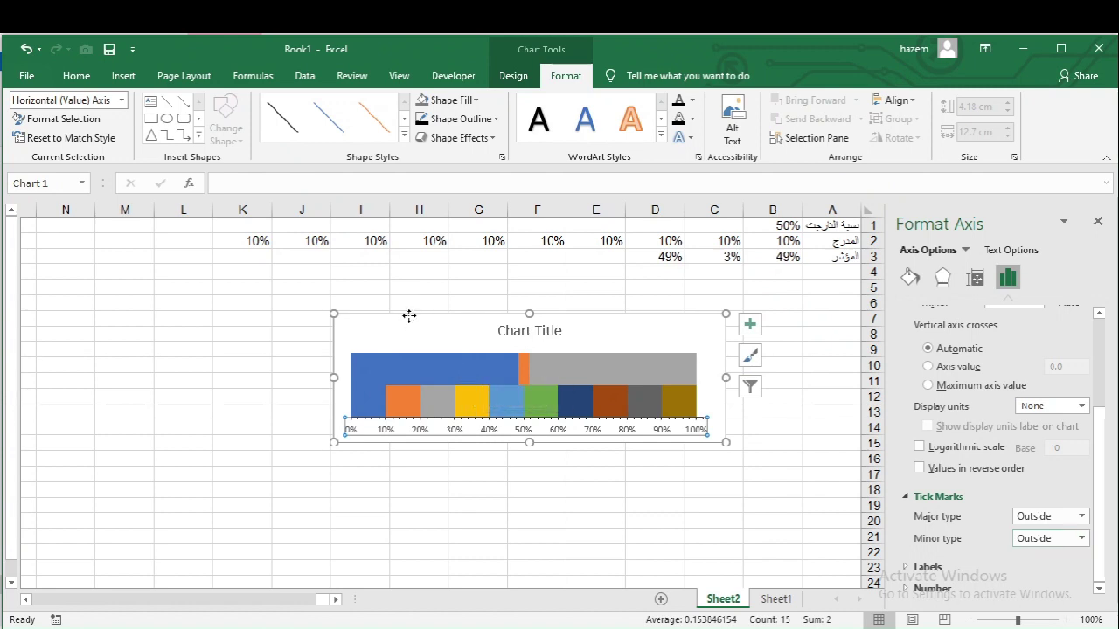
drag(409, 317, 401, 305)
- Give the long blue 49% top bar No Fill so it becomes invisible
click(430, 355)
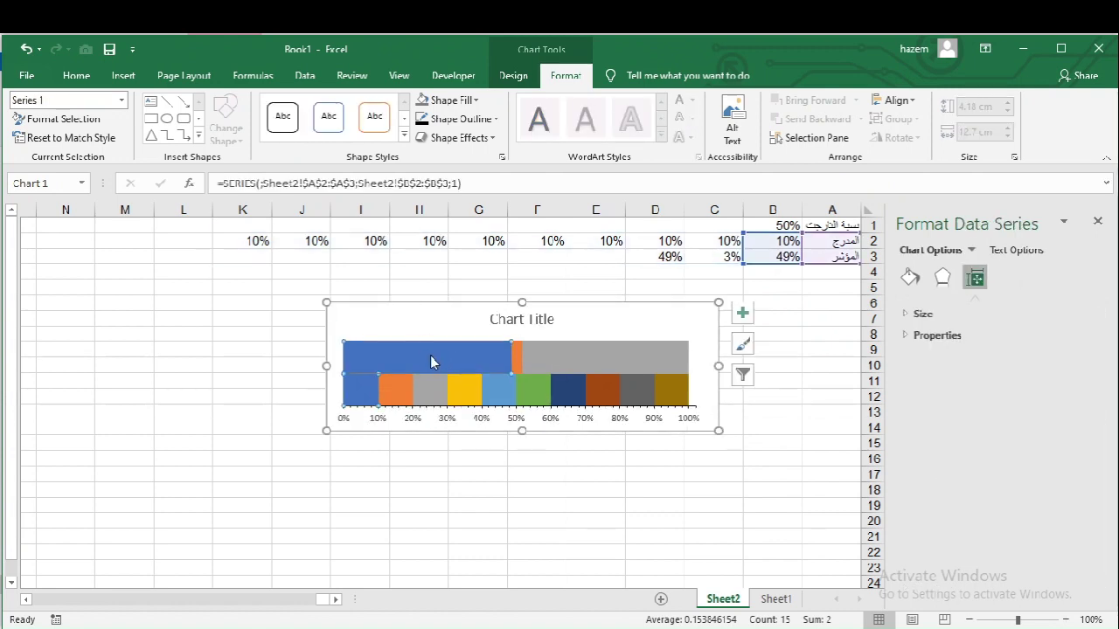
click(409, 360)
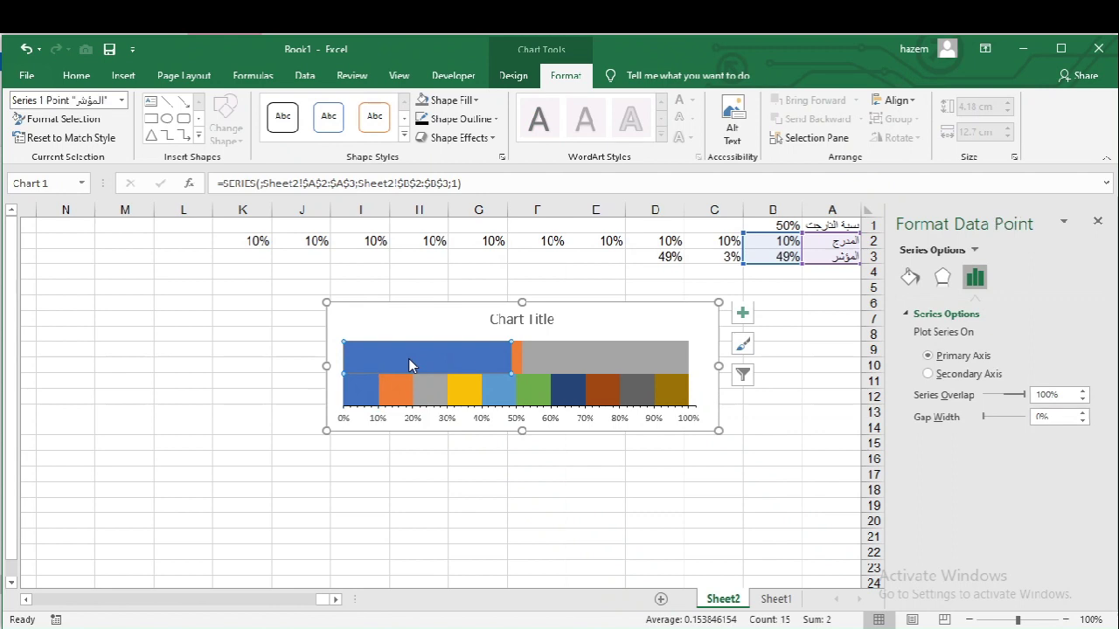
click(473, 100)
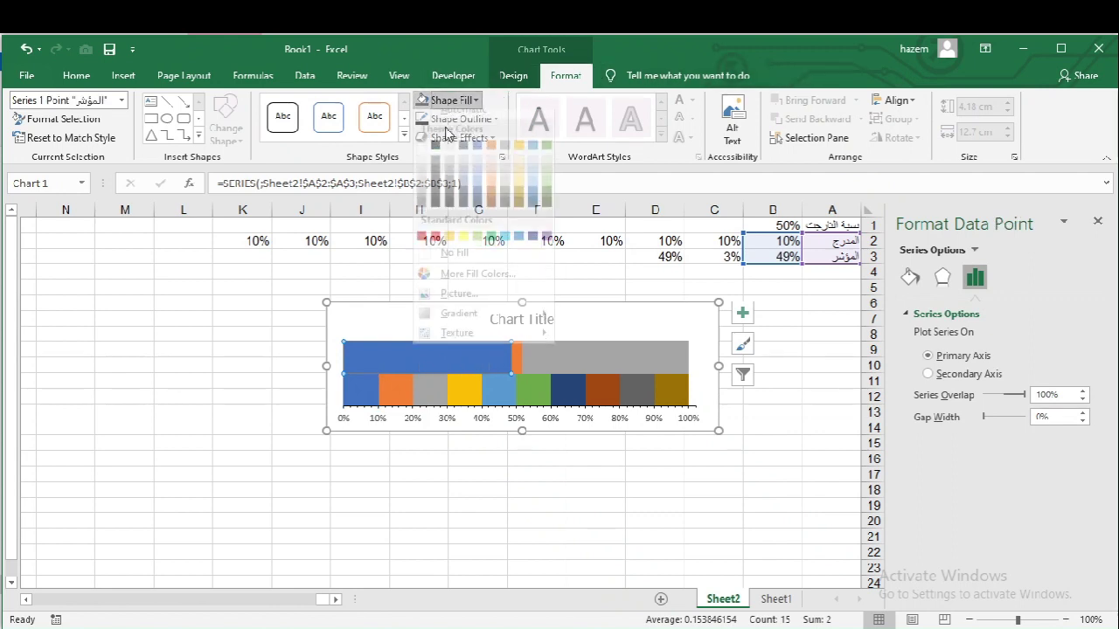
click(420, 267)
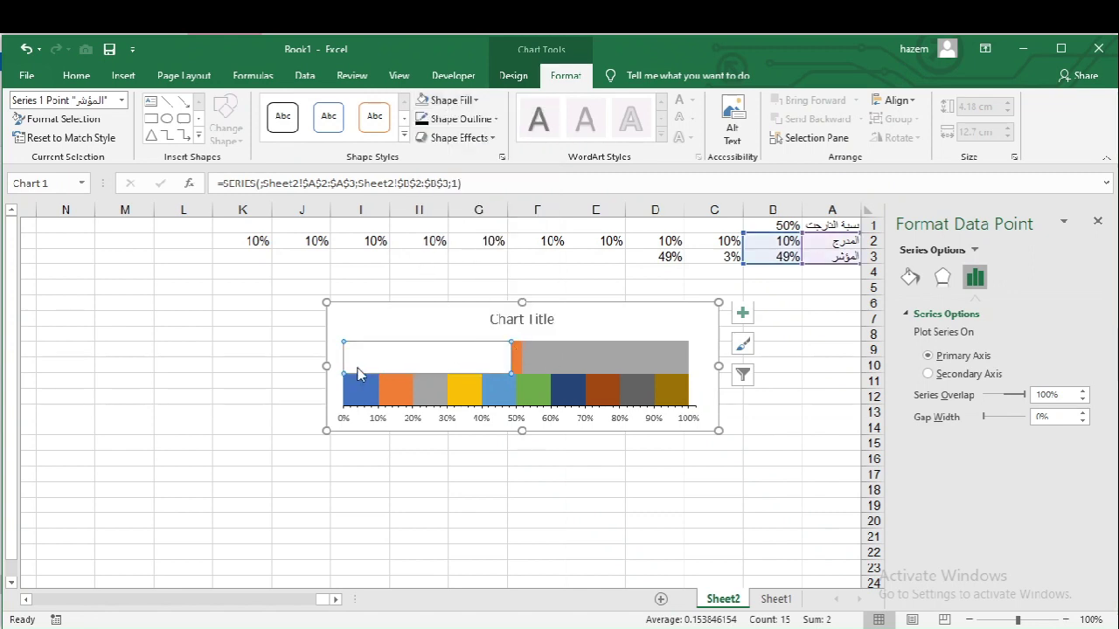
click(618, 354)
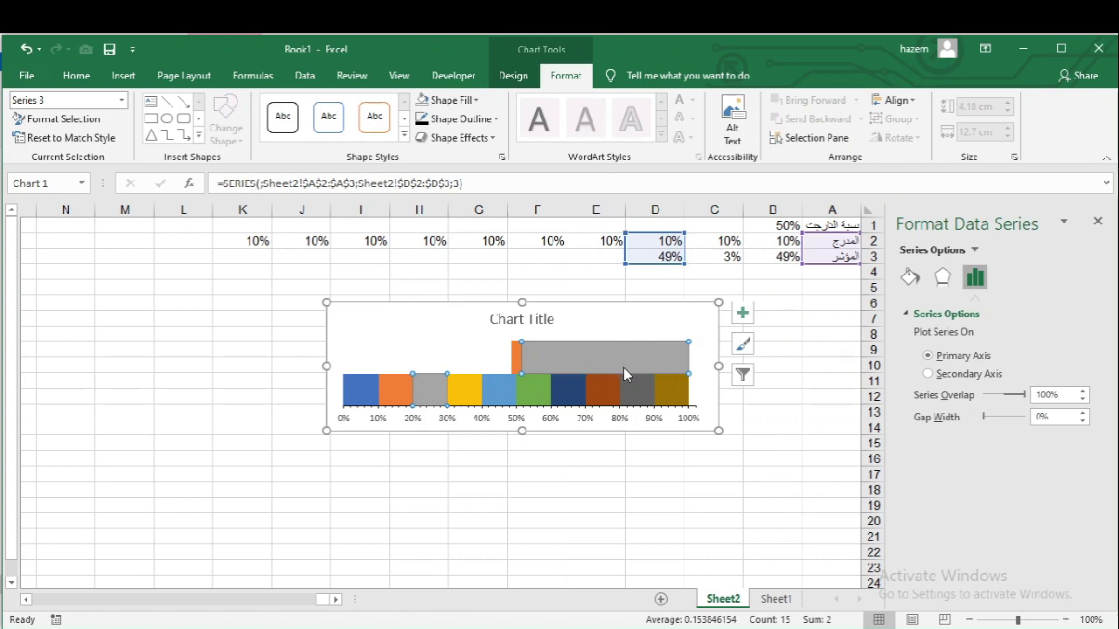
mouse_move(451, 365)
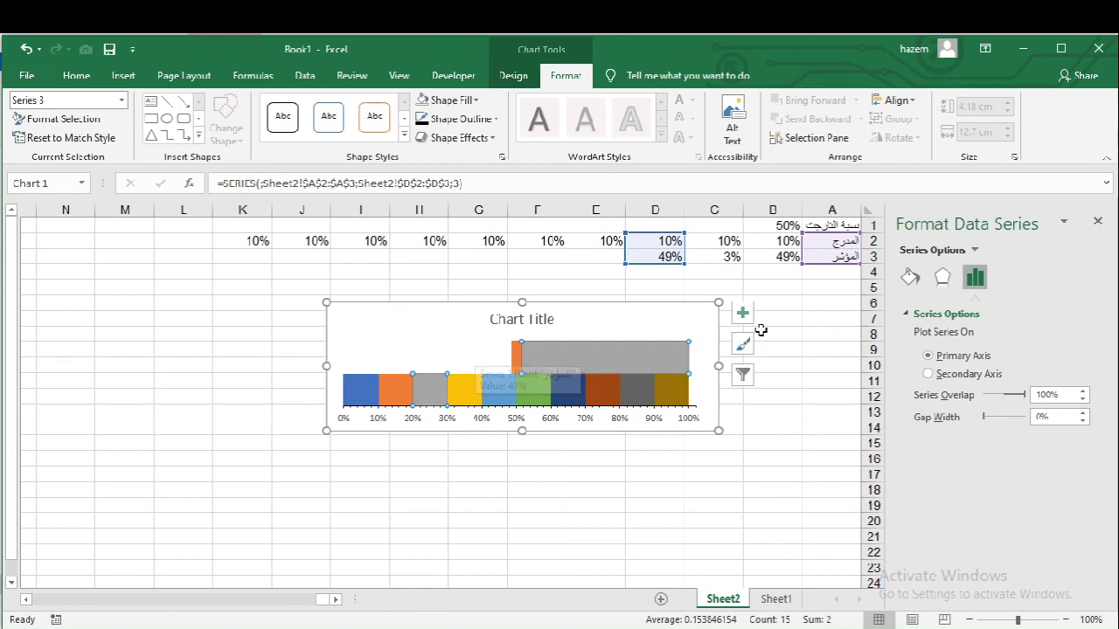
mouse_move(441, 389)
mouse_move(515, 357)
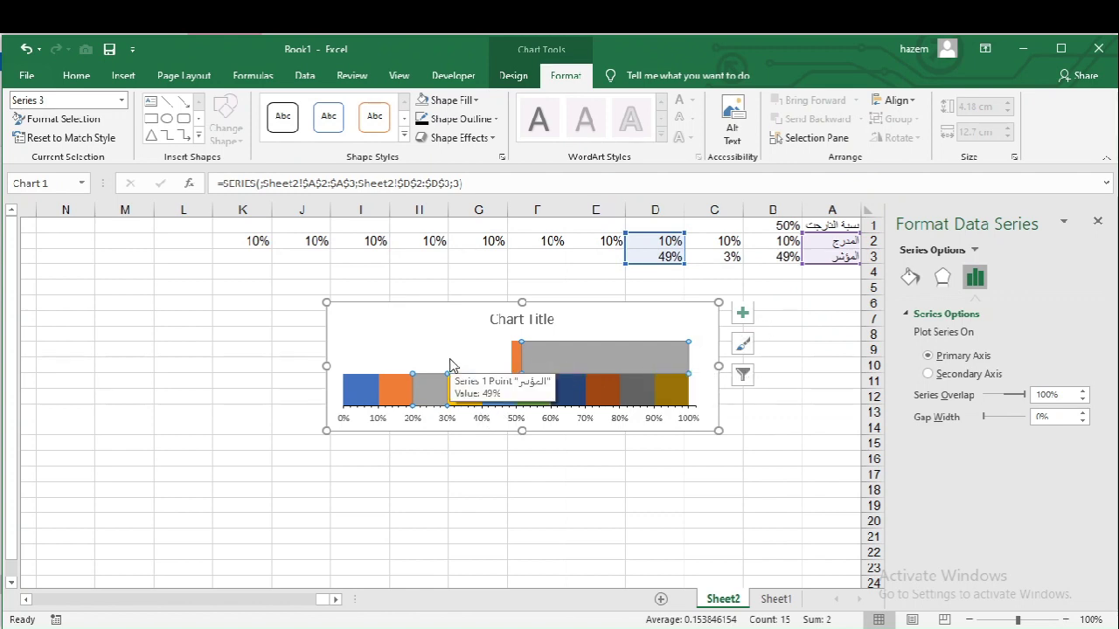
click(449, 358)
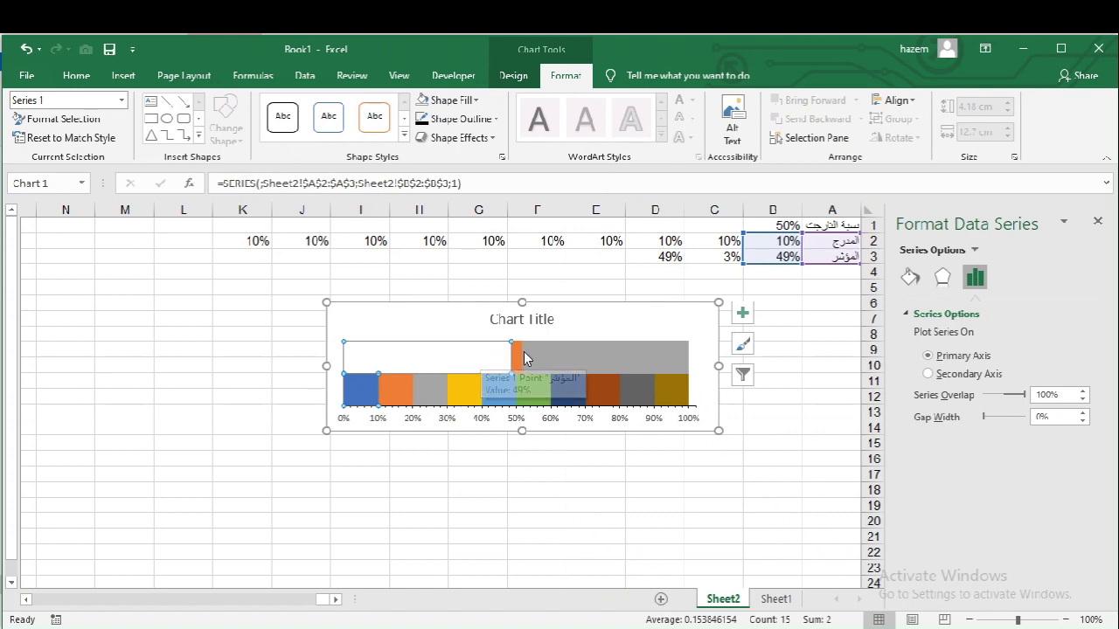
mouse_move(573, 385)
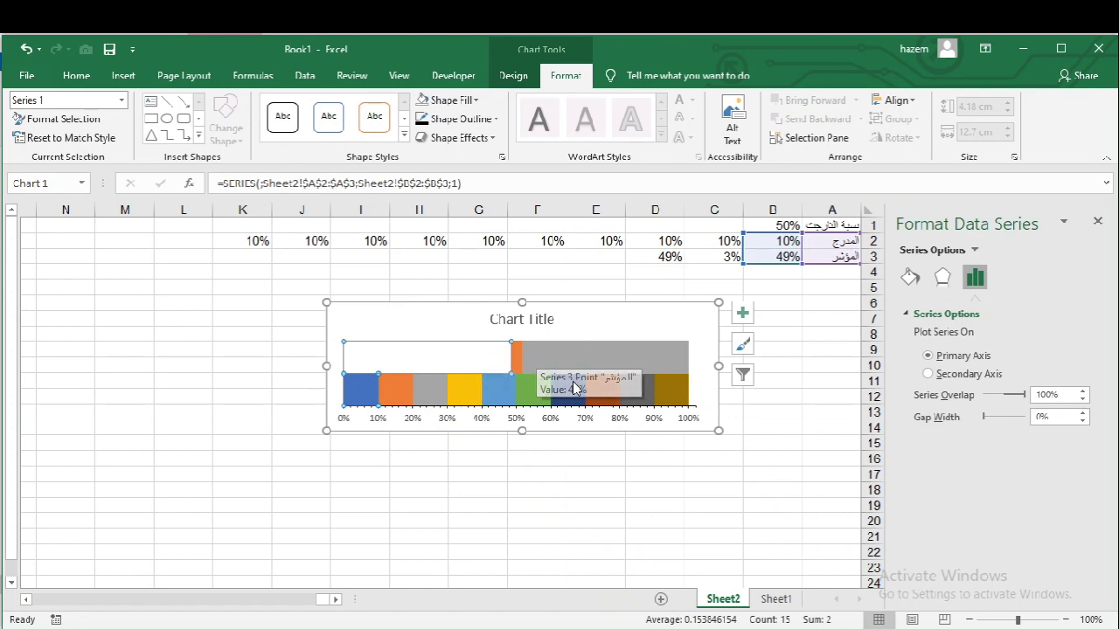
- Enter 70 as the target in B1, then check the C3 and D3 formulas
click(777, 226)
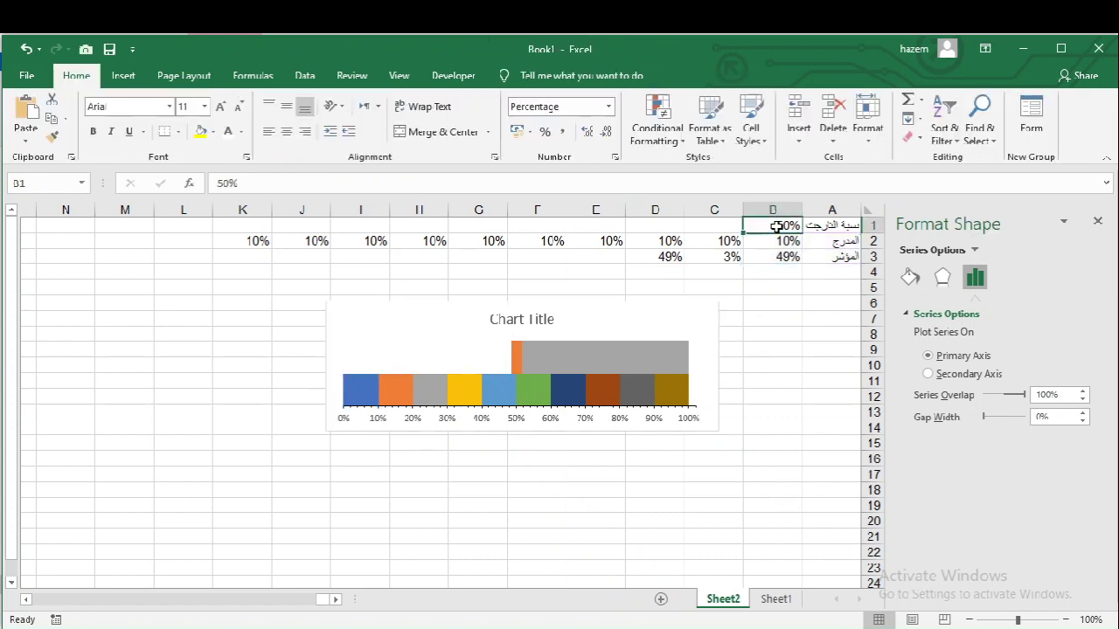
text(70)
key(Return)
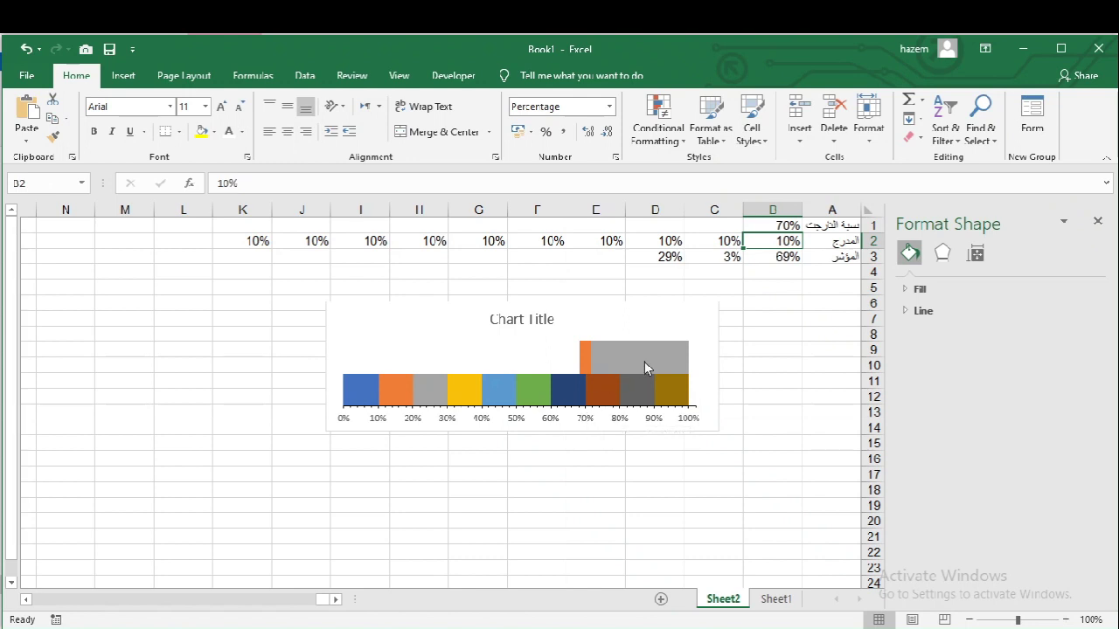
click(731, 257)
click(673, 256)
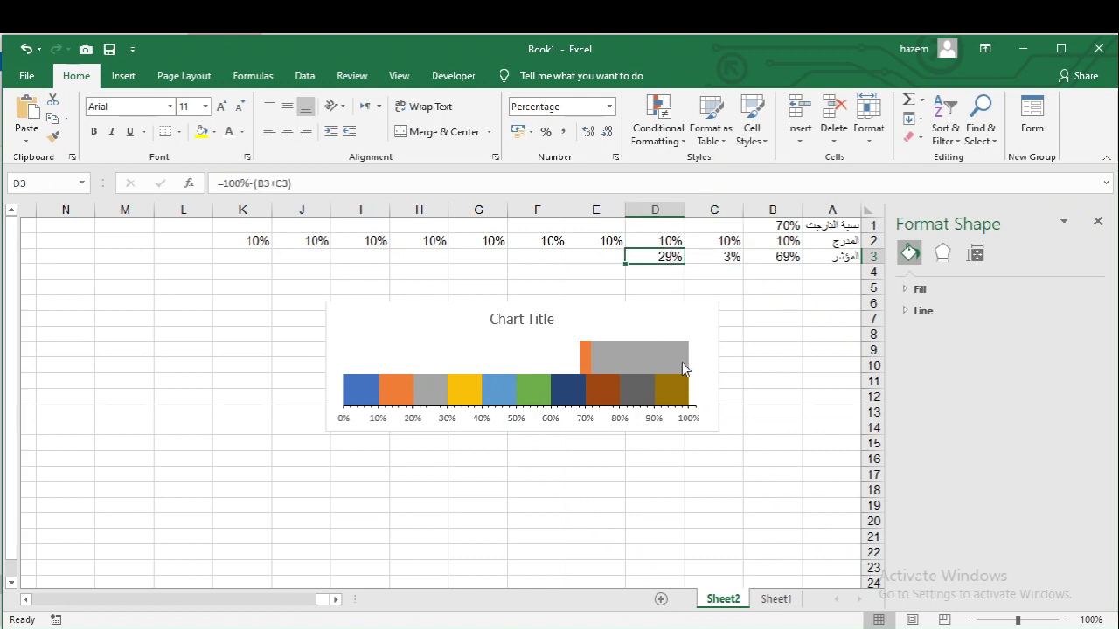
mouse_move(610, 361)
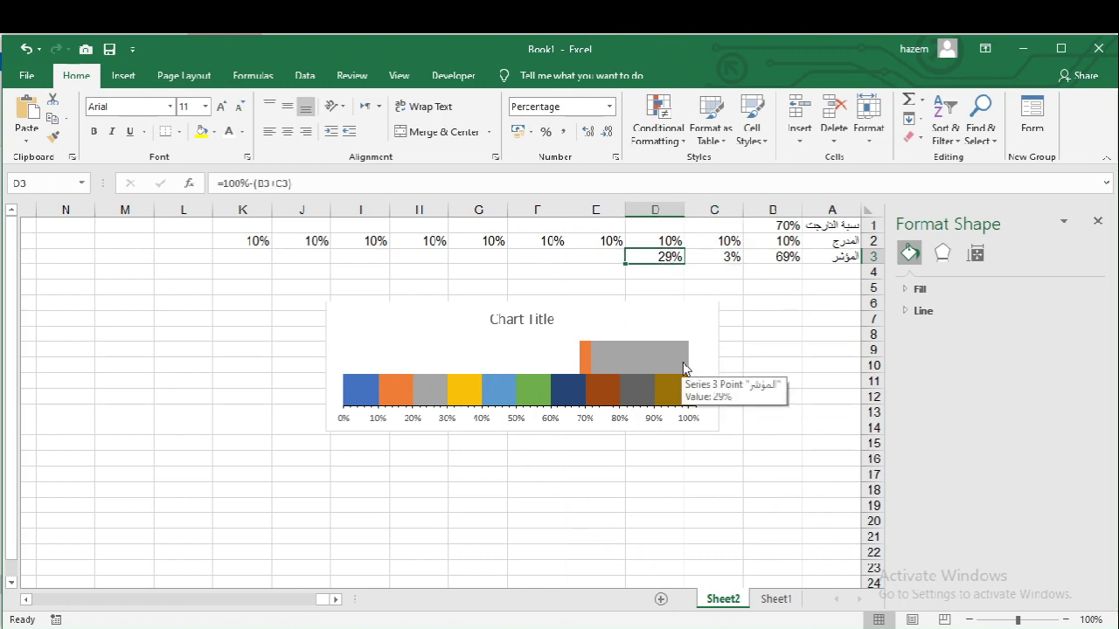
click(617, 363)
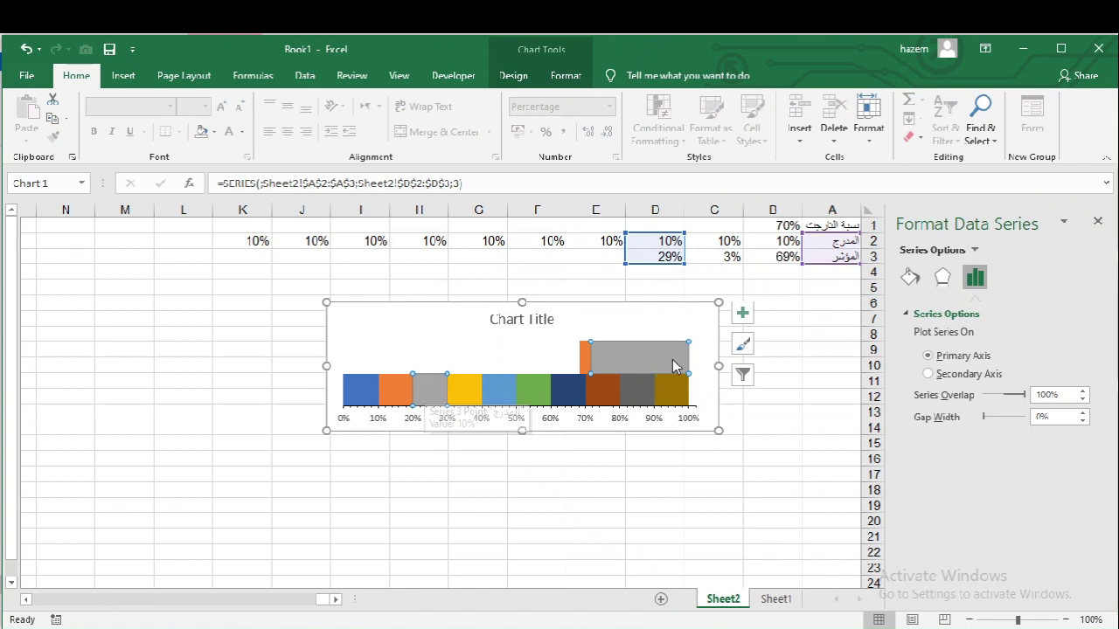
- Give the upper grey remainder bar No Fill, leaving only the orange 70% marker visible
mouse_move(638, 357)
click(656, 363)
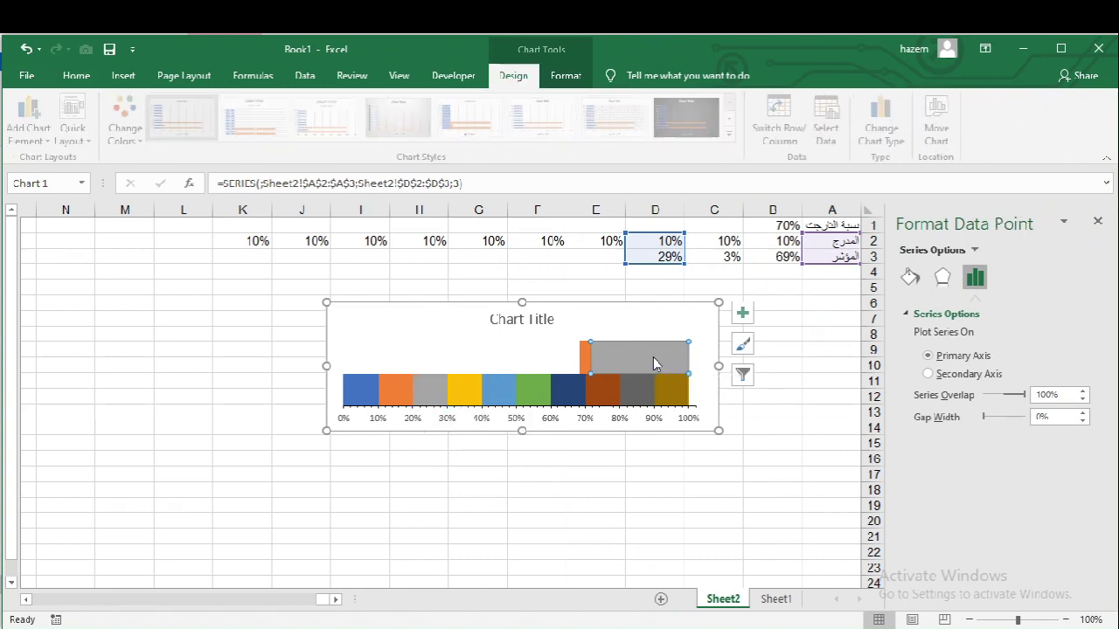
click(567, 77)
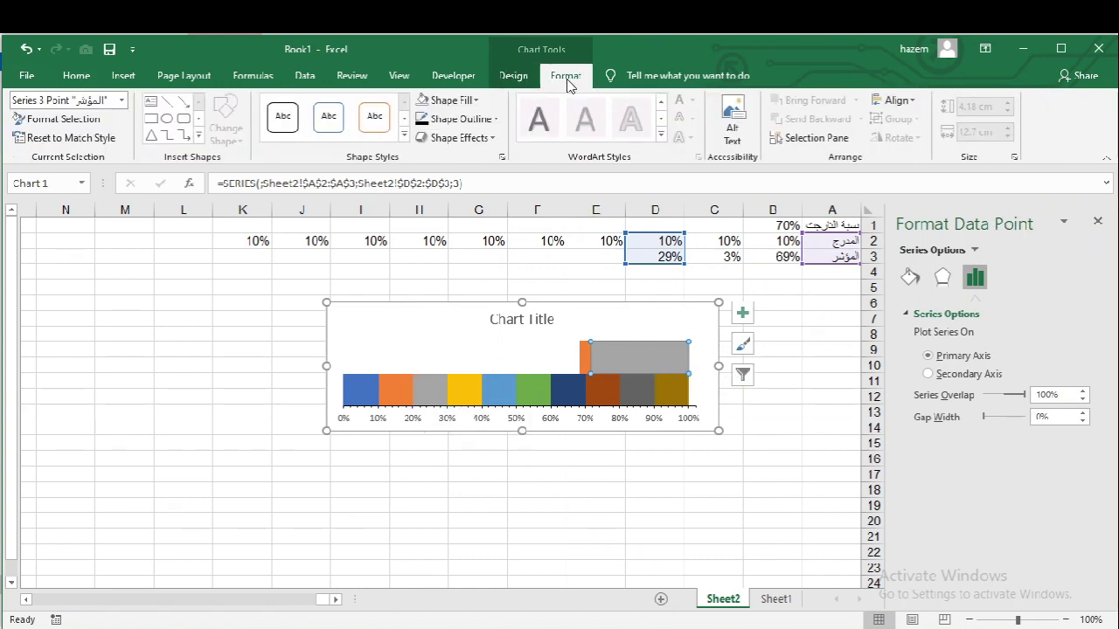
click(449, 99)
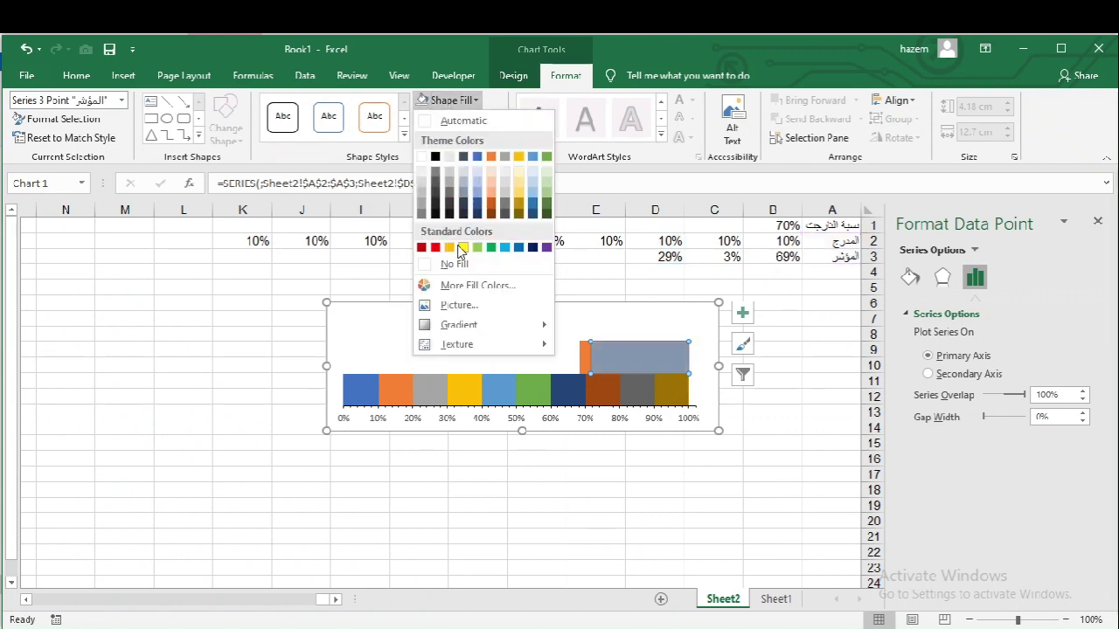
click(455, 264)
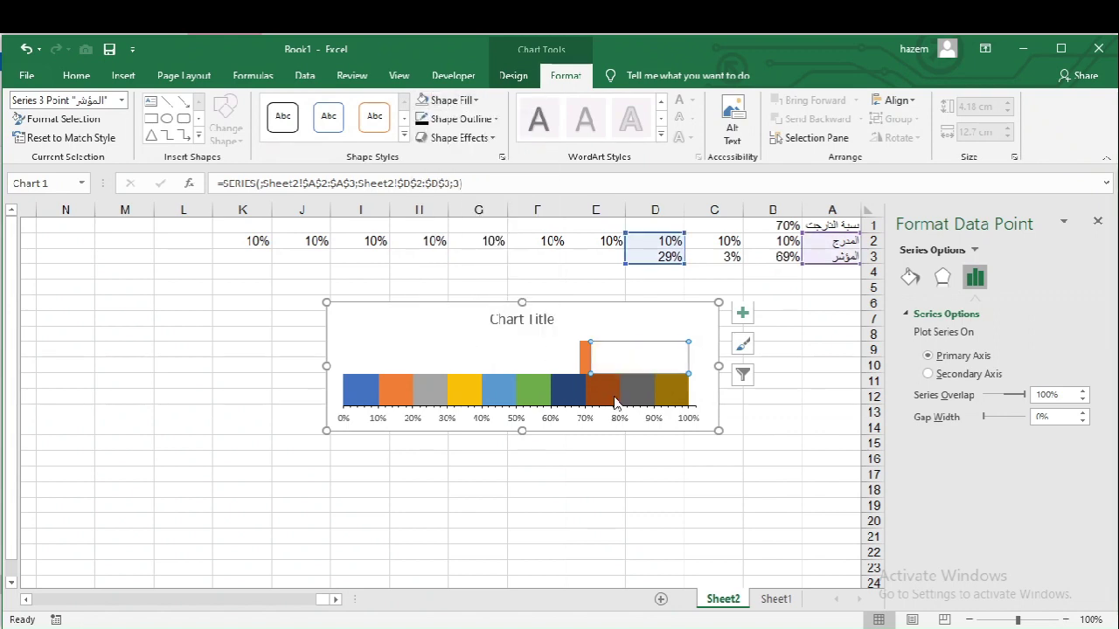
click(706, 367)
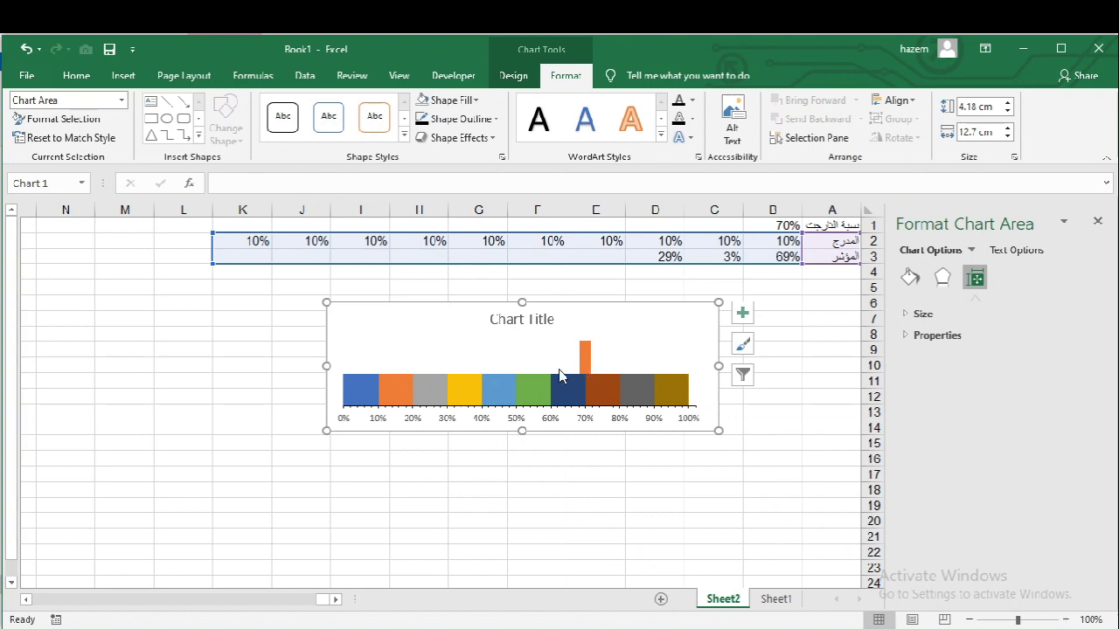
mouse_move(360, 391)
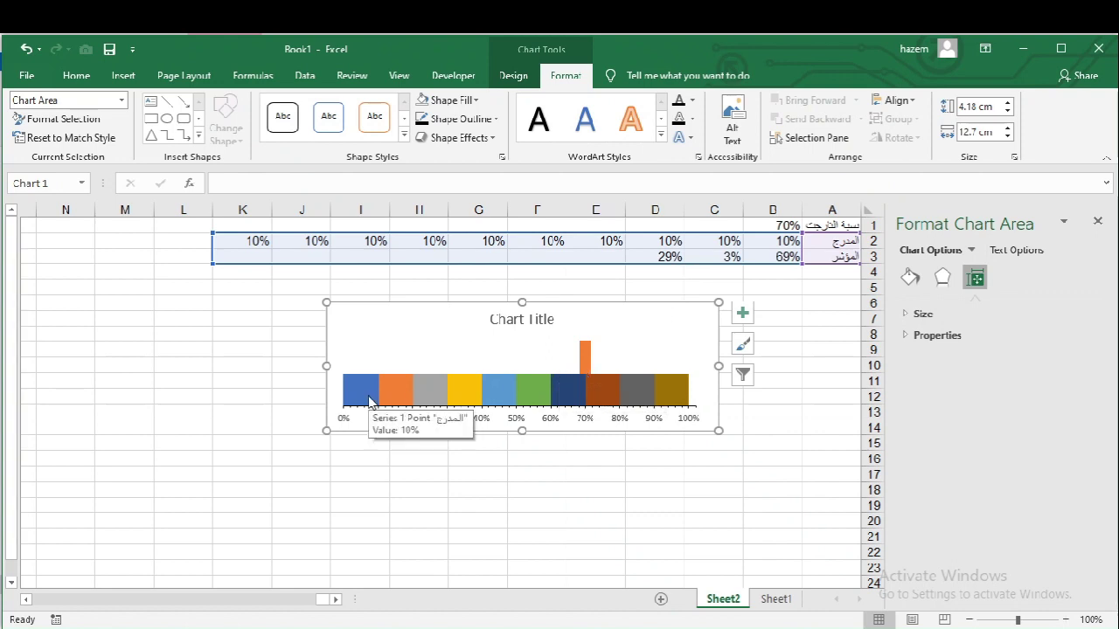
- Fill the first band dark red and the second band red
click(366, 396)
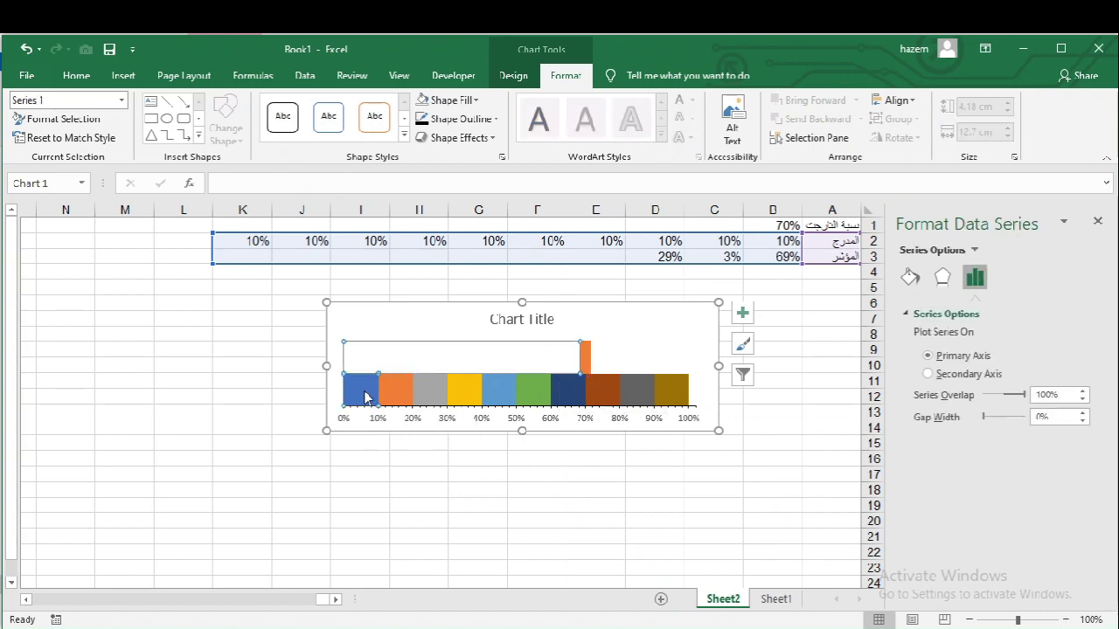
click(365, 395)
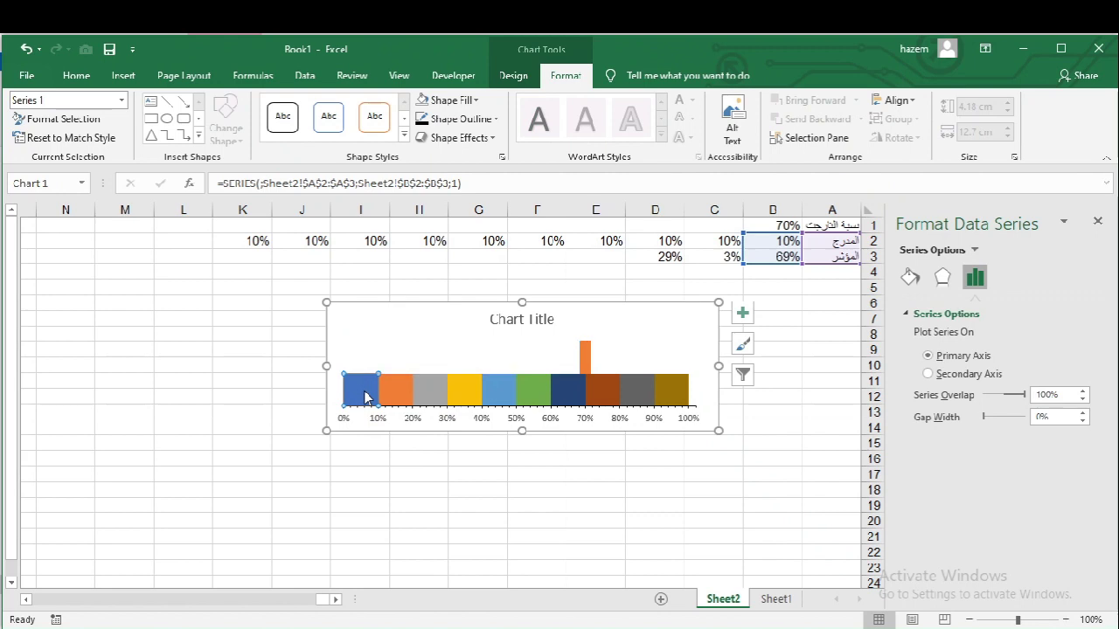
click(474, 100)
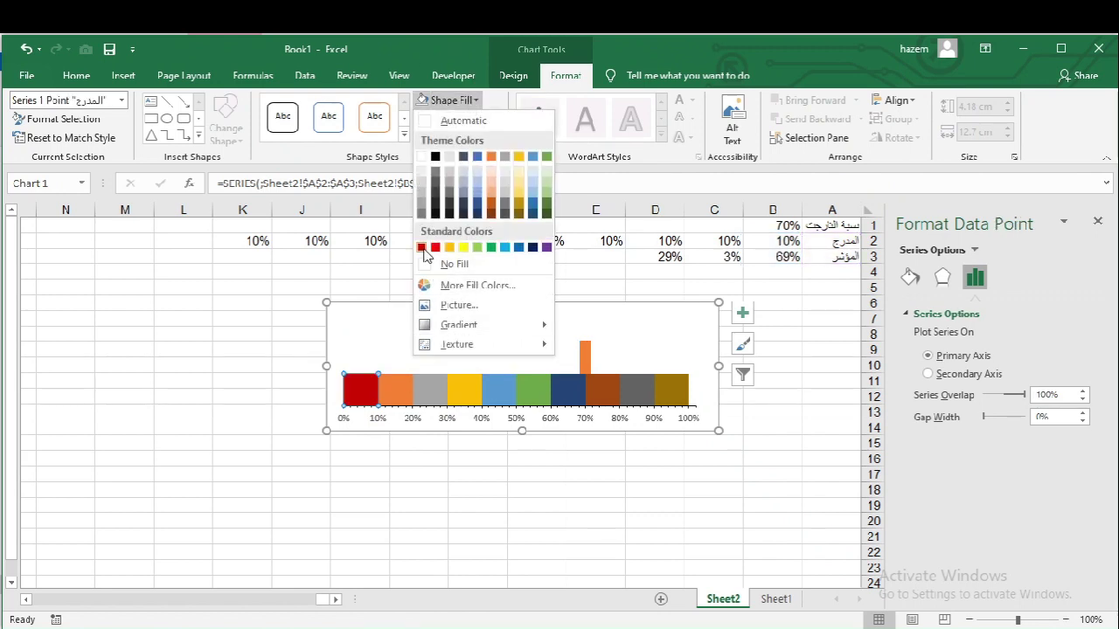
click(422, 247)
click(398, 398)
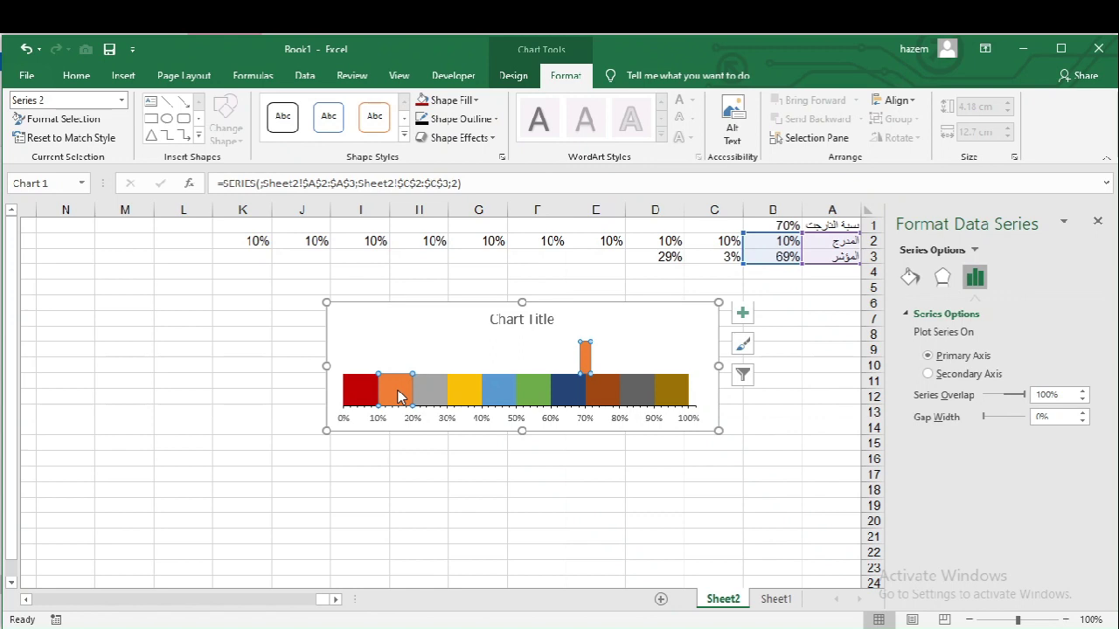
click(398, 397)
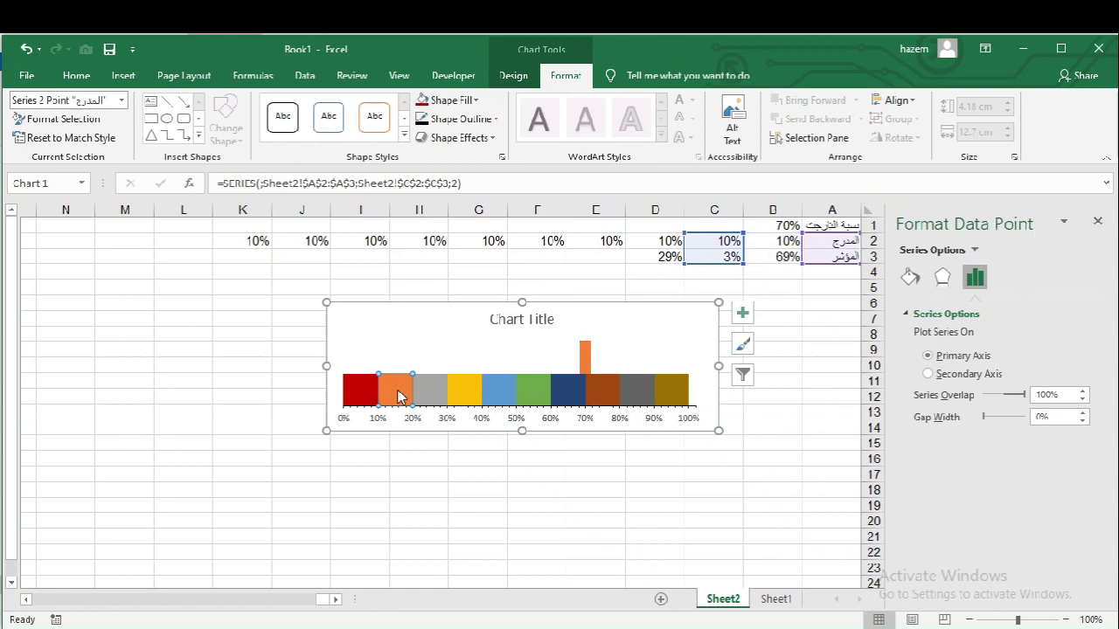
click(475, 101)
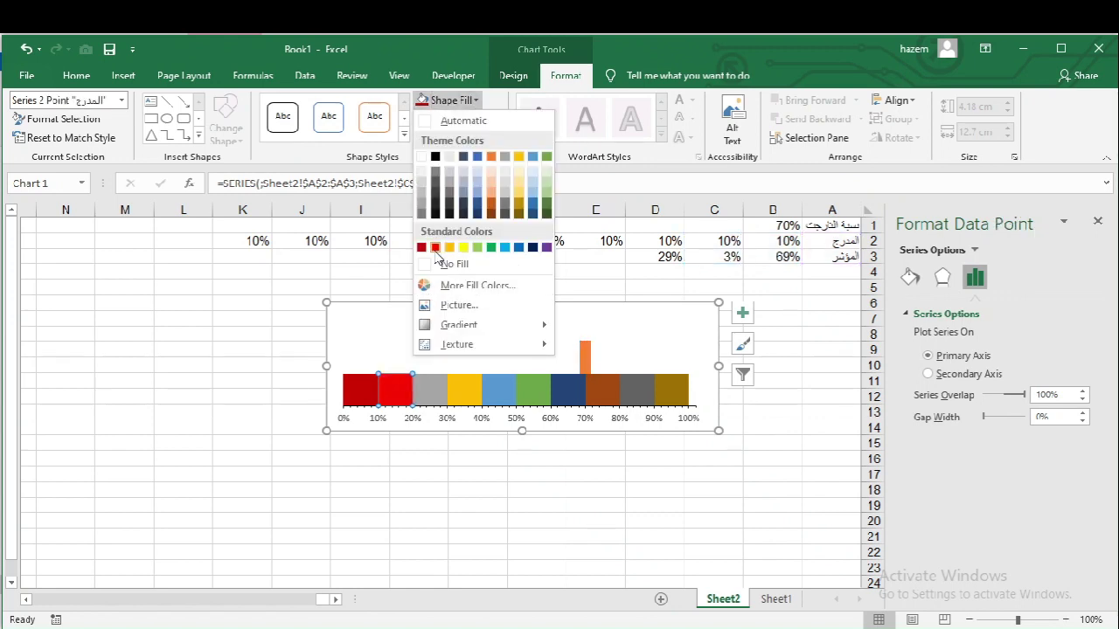
click(434, 249)
- Fill the third, fourth and fifth bands gold, light gold and pale gold
click(429, 388)
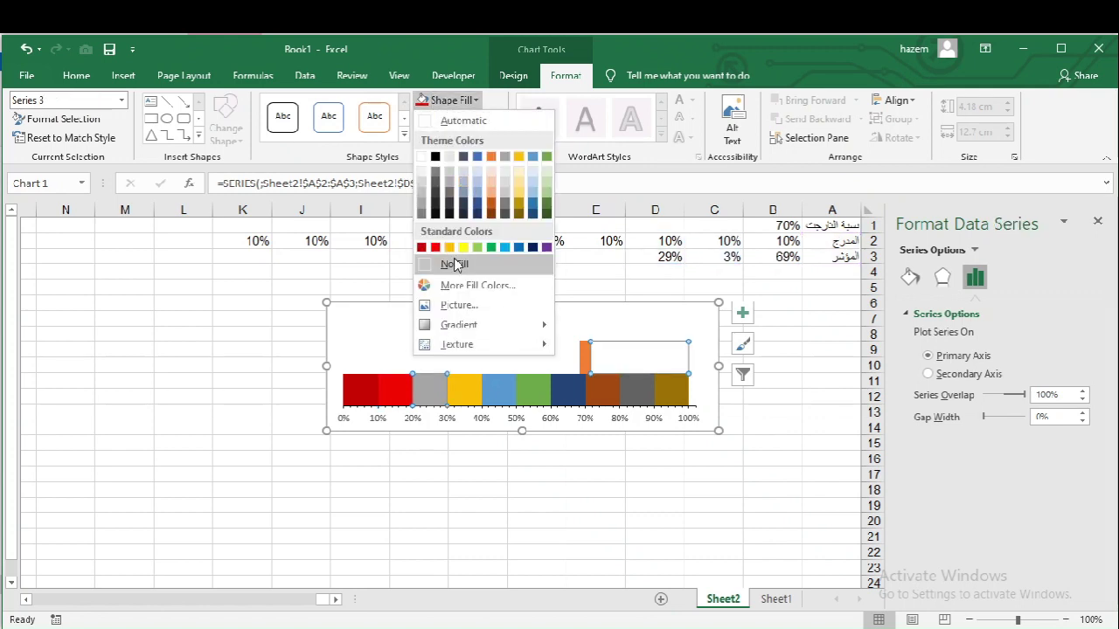
click(449, 249)
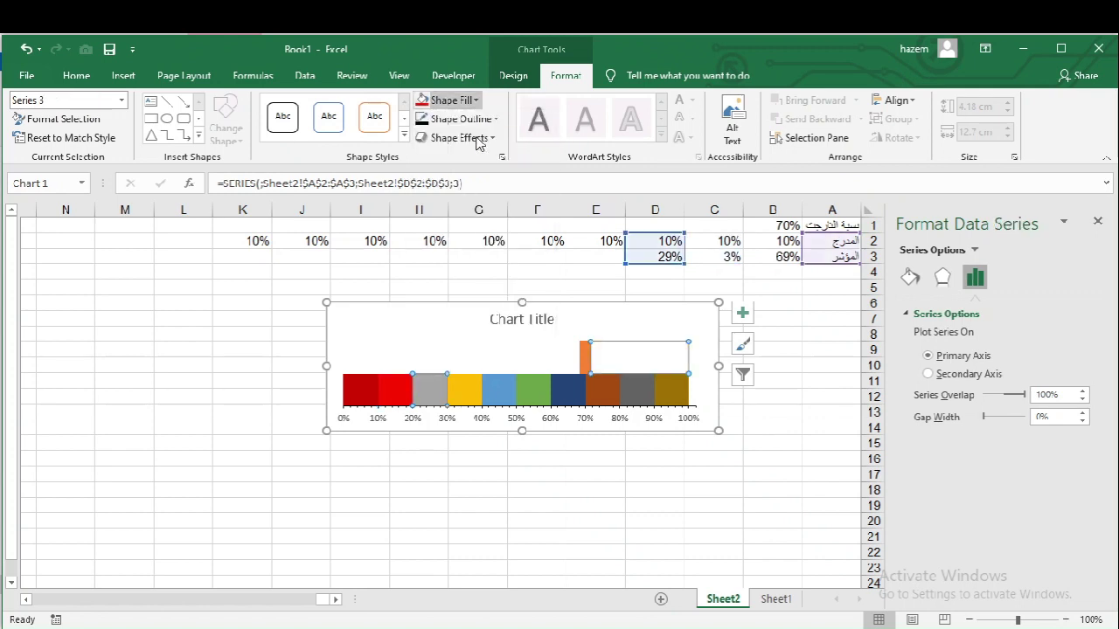
click(463, 389)
click(475, 100)
click(450, 248)
click(449, 100)
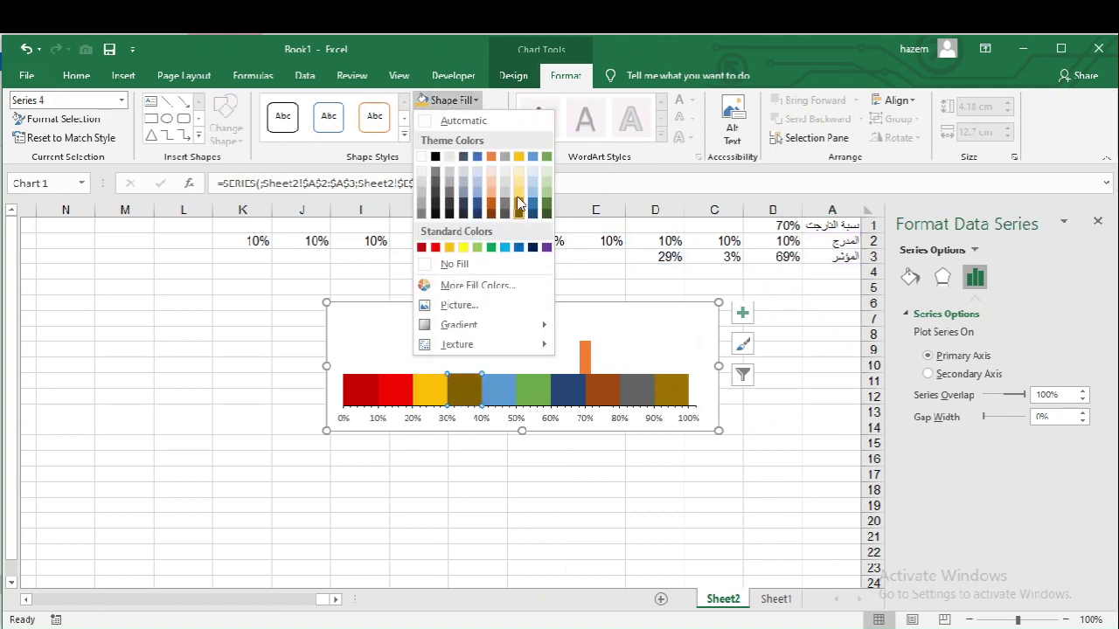
click(519, 191)
click(496, 377)
click(450, 99)
- Fill the sixth, seventh and eighth bands very pale green, pale green and light green
click(519, 195)
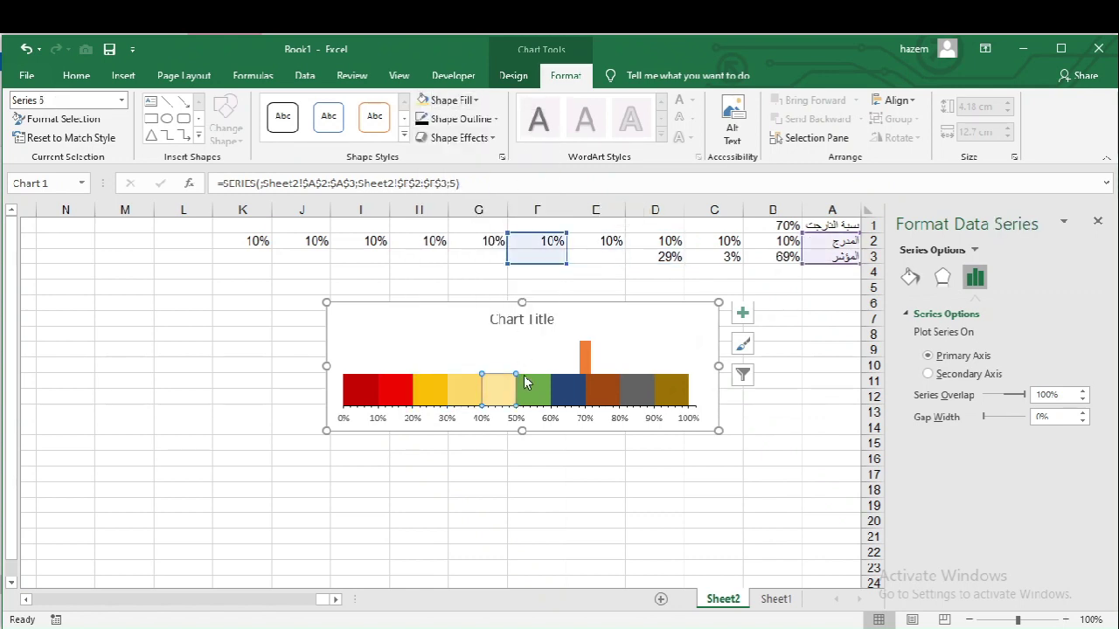
click(529, 384)
click(449, 100)
click(546, 194)
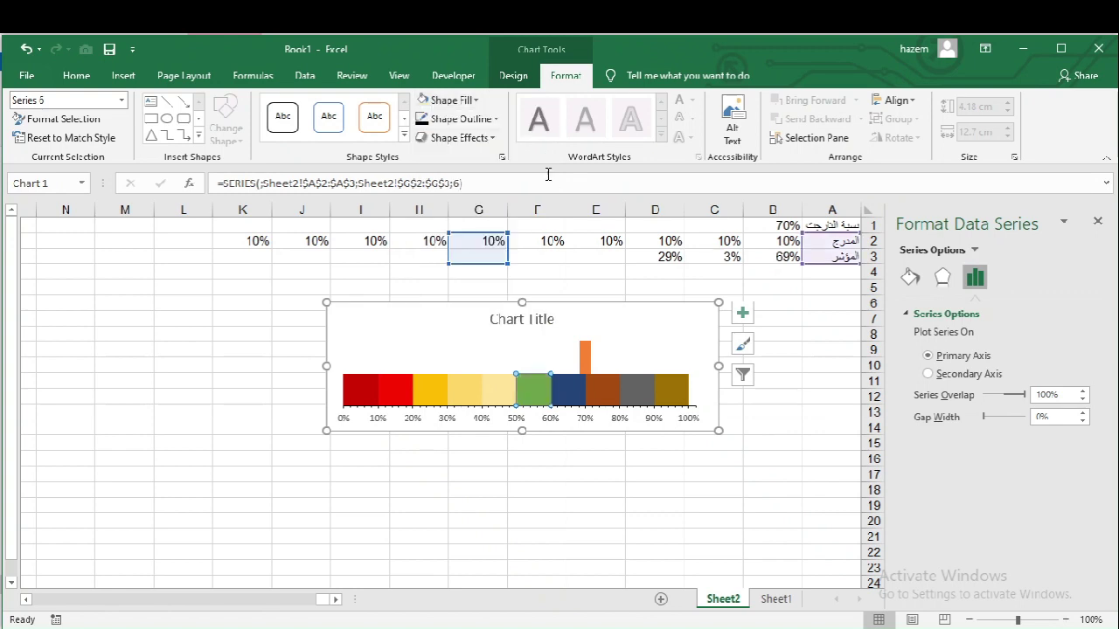
click(568, 389)
click(449, 100)
click(546, 194)
click(603, 389)
click(449, 99)
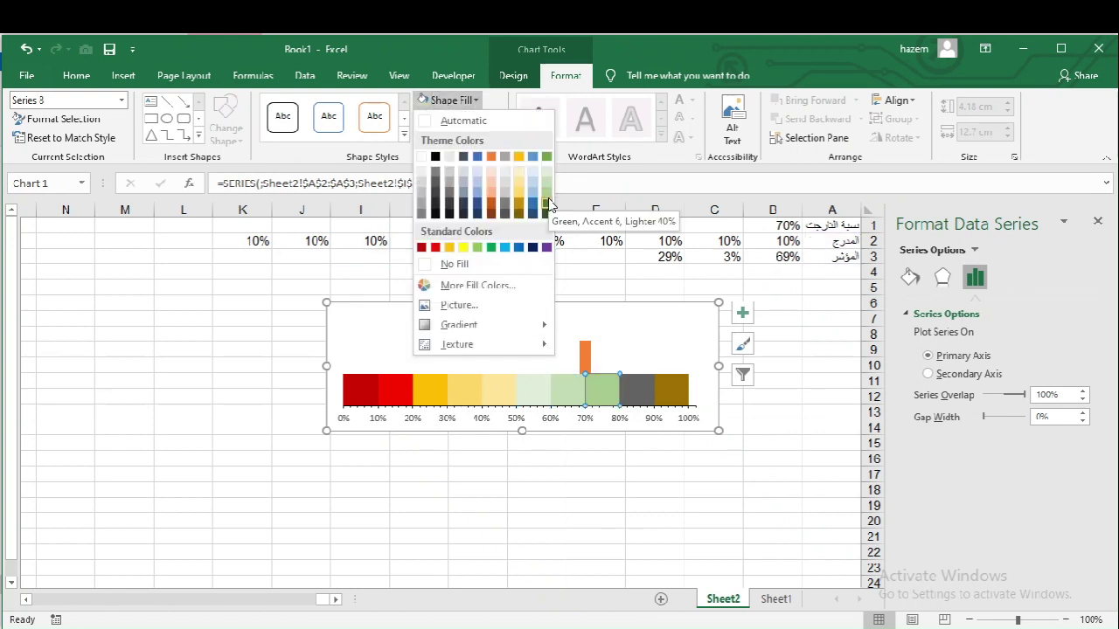
click(546, 189)
- Fill the ninth band green and the tenth band dark green
click(637, 389)
click(449, 99)
click(548, 200)
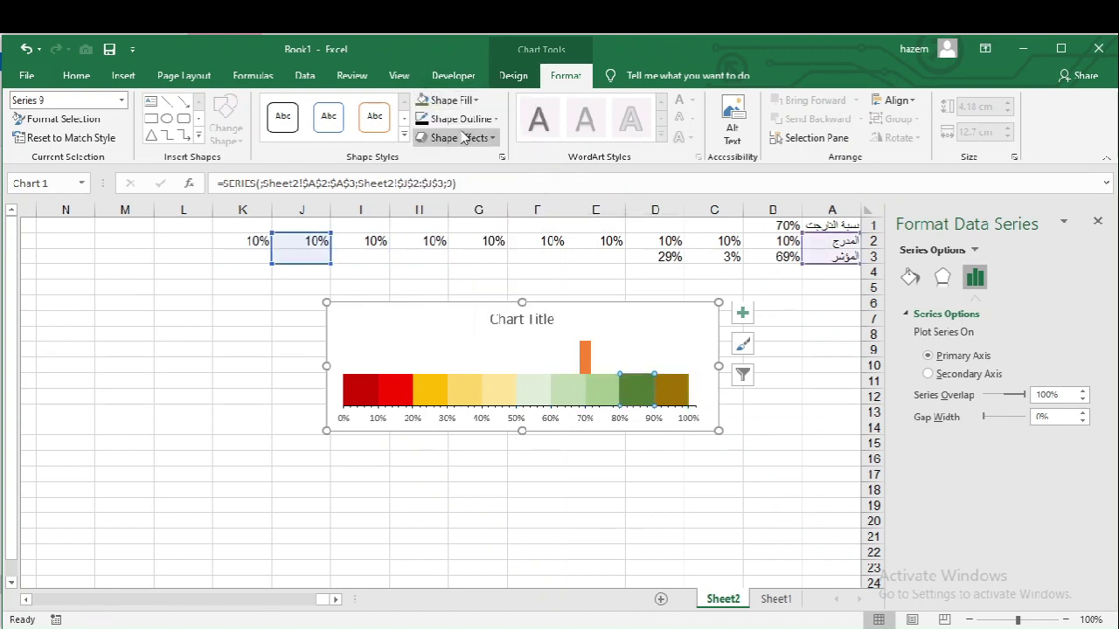
click(449, 100)
click(492, 247)
click(672, 389)
click(450, 100)
click(547, 207)
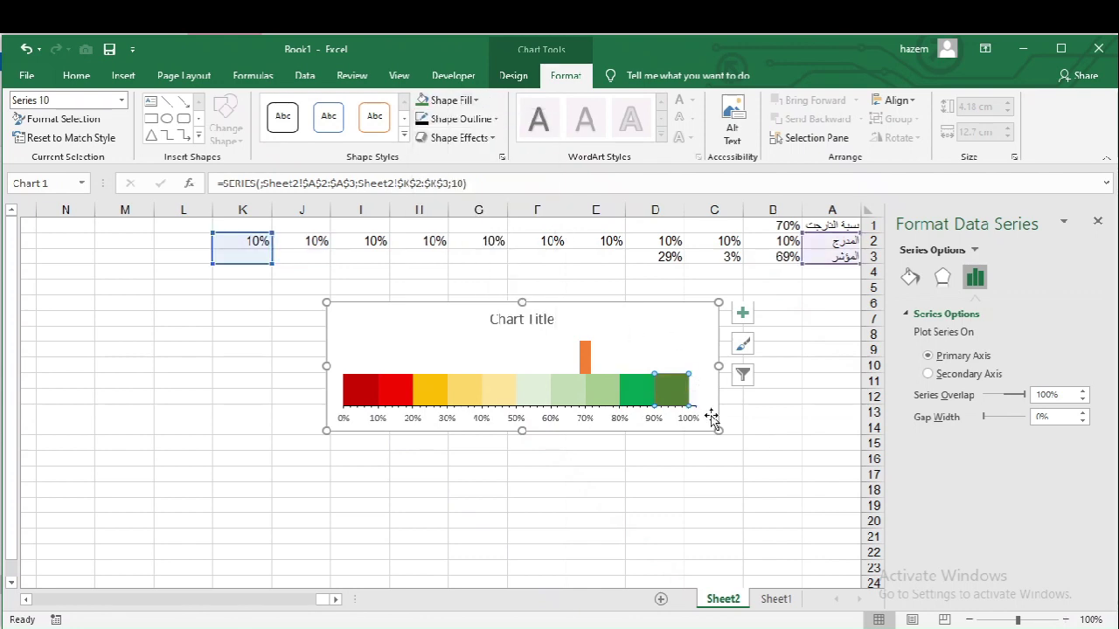
click(714, 420)
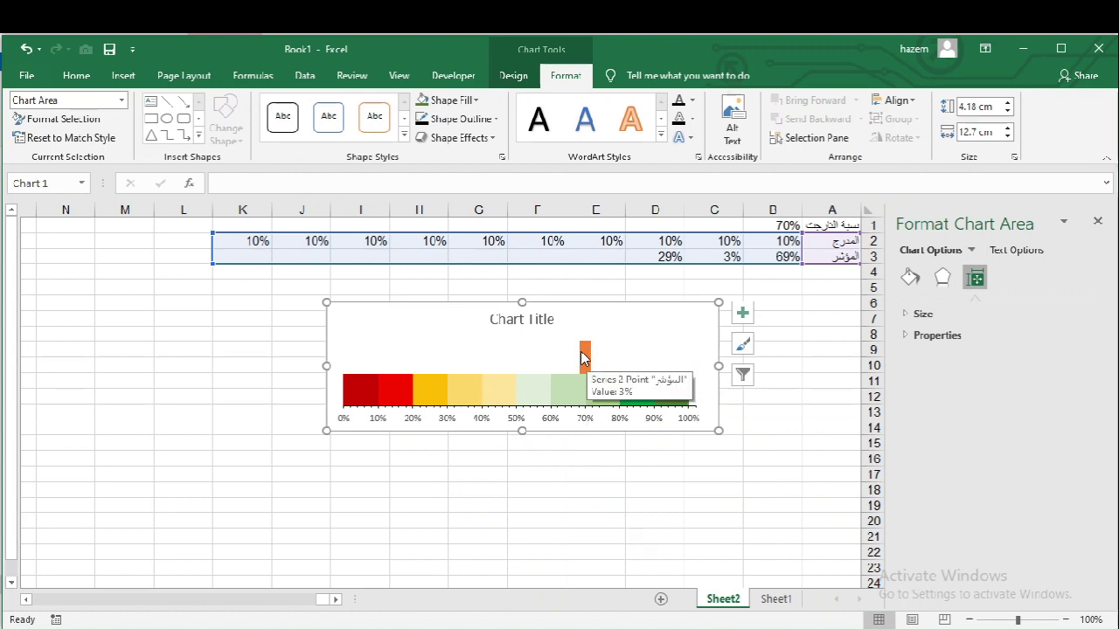
- Draw a tall narrow isosceles triangle beside the chart, filled black with no outline
click(193, 299)
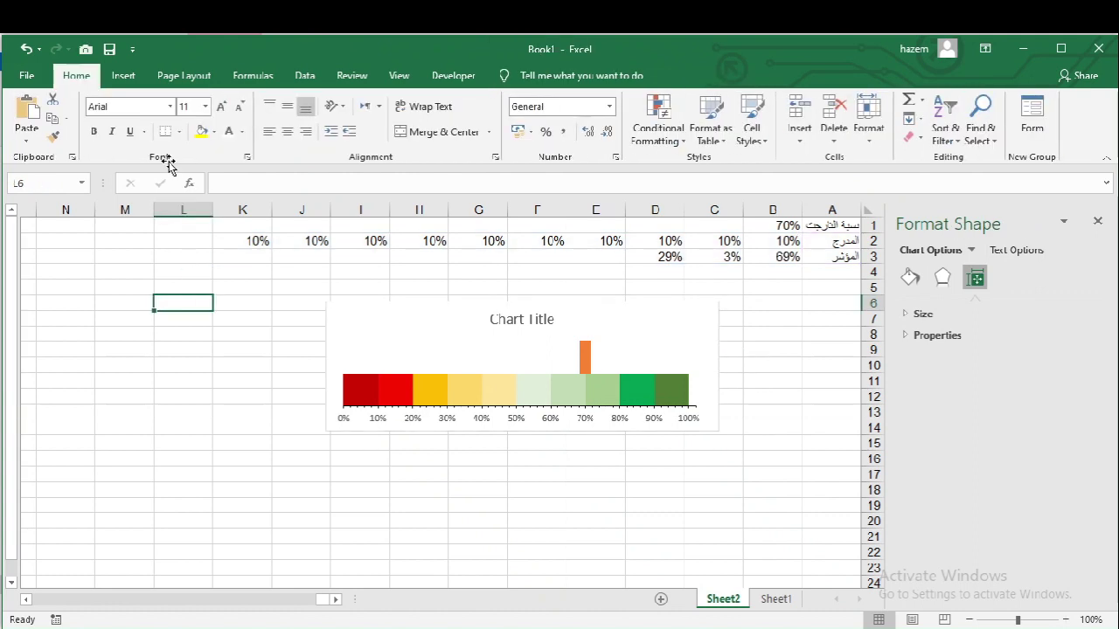
click(138, 75)
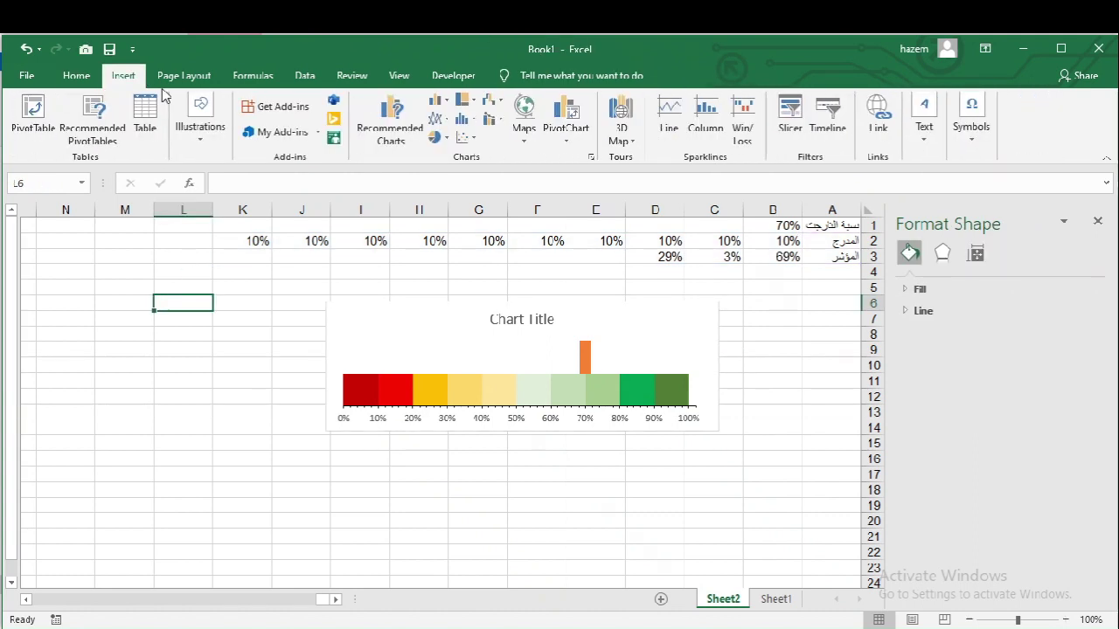
click(204, 136)
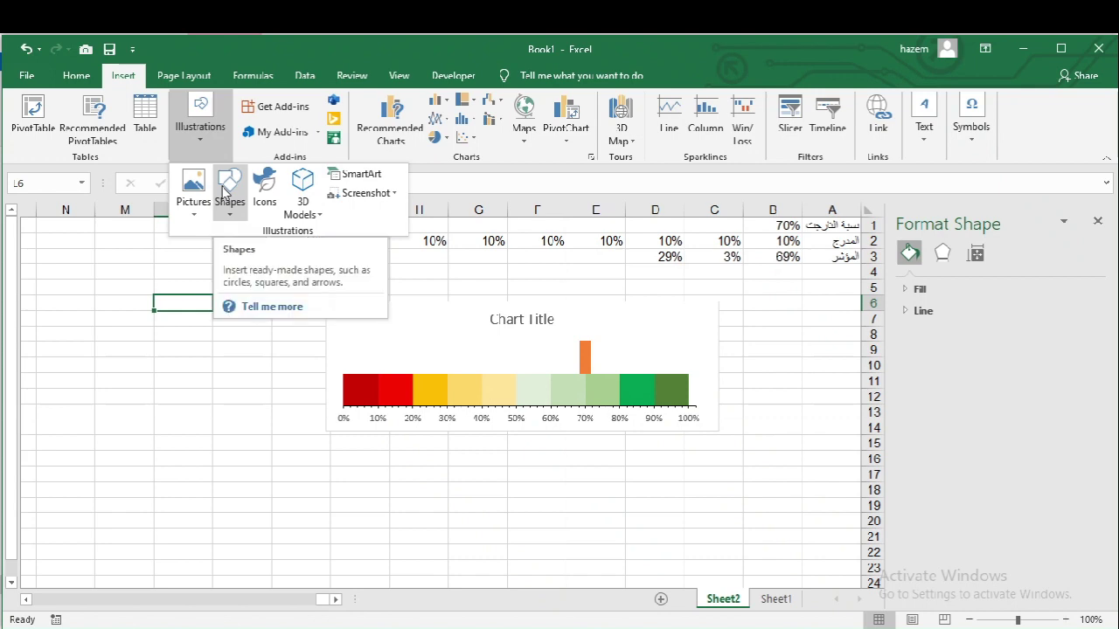
click(227, 188)
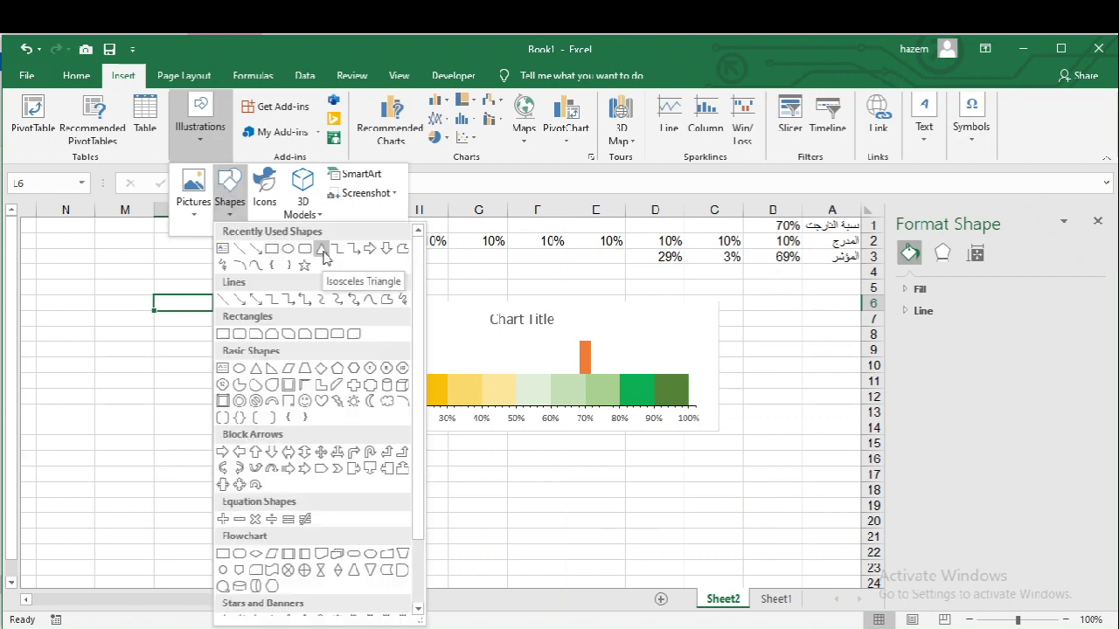
click(323, 253)
mouse_move(168, 303)
mouse_down()
mouse_move(194, 364)
mouse_move(179, 342)
mouse_up()
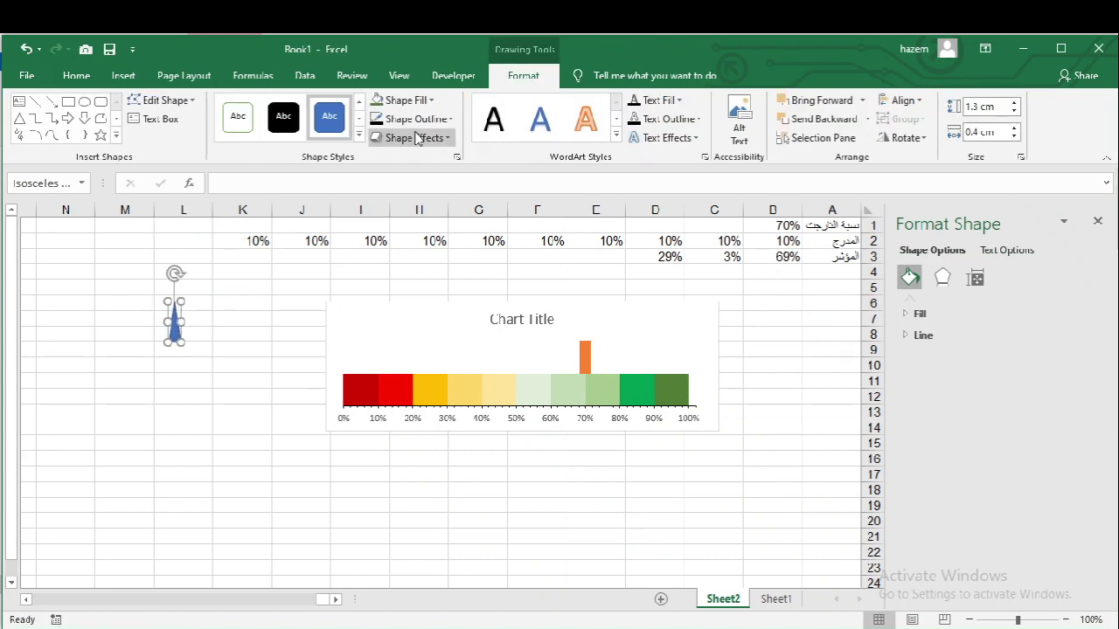
click(418, 105)
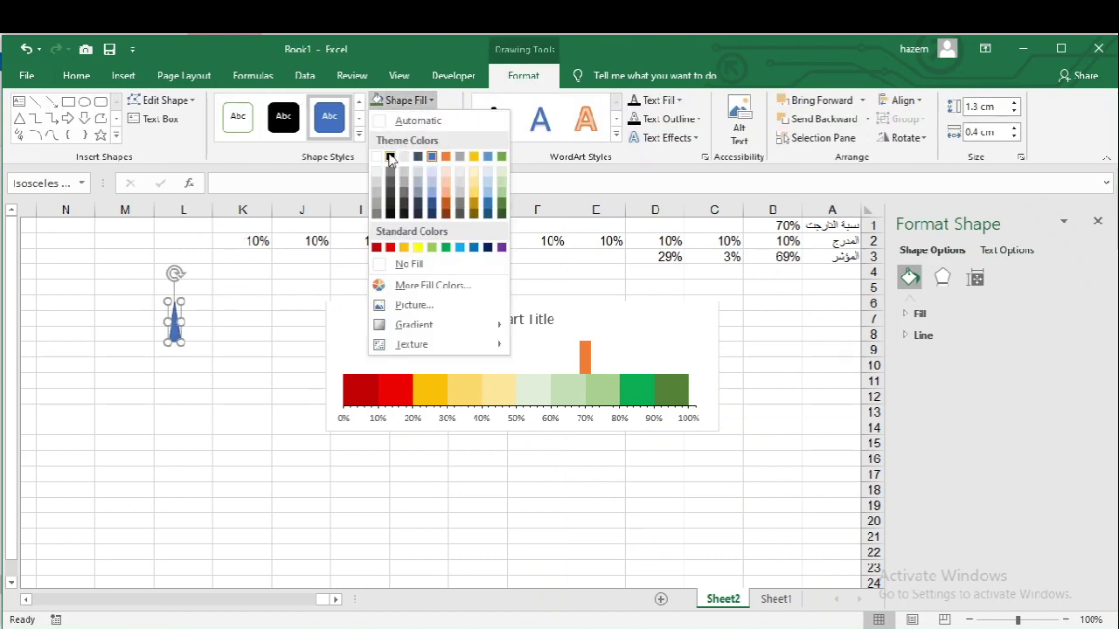
key(Escape)
click(406, 100)
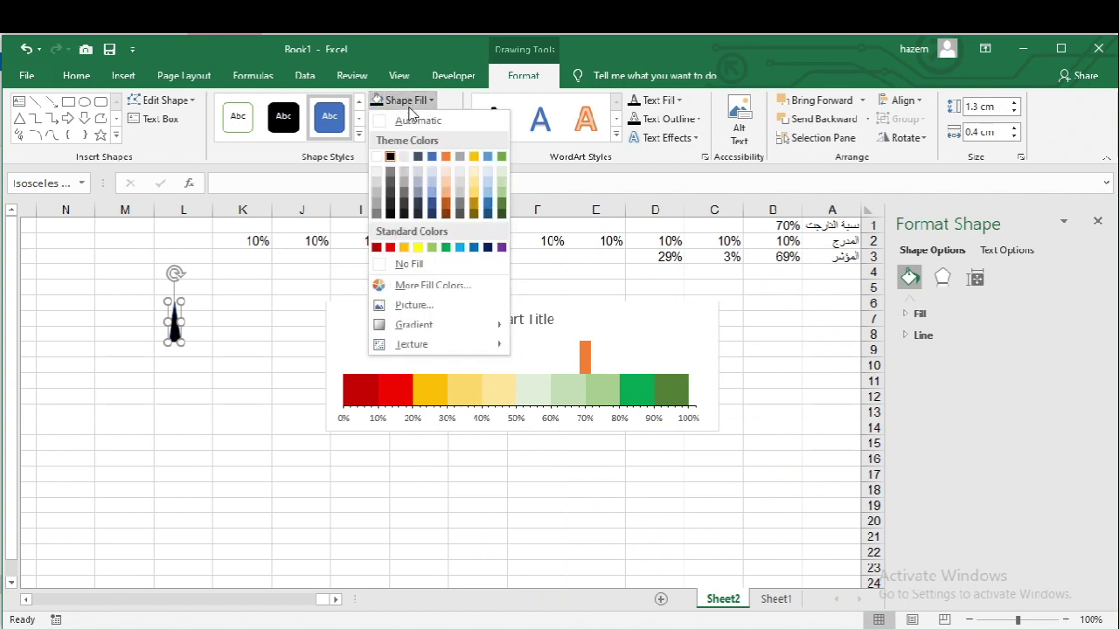
click(411, 119)
click(380, 284)
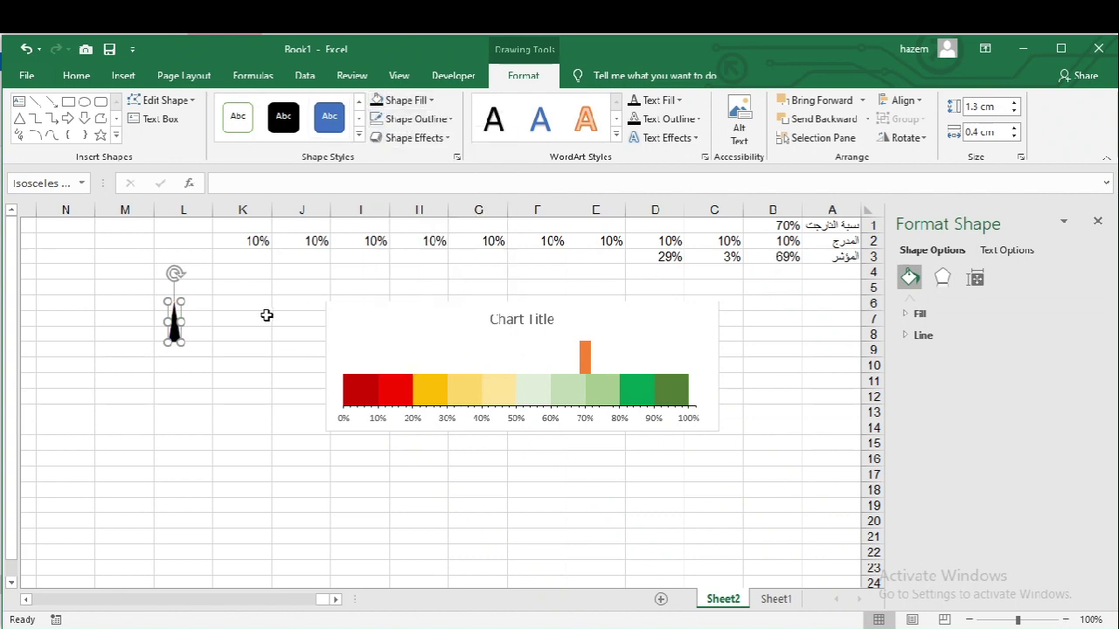
- Rotate the triangle to point downward and cut it to the clipboard
click(253, 316)
click(178, 330)
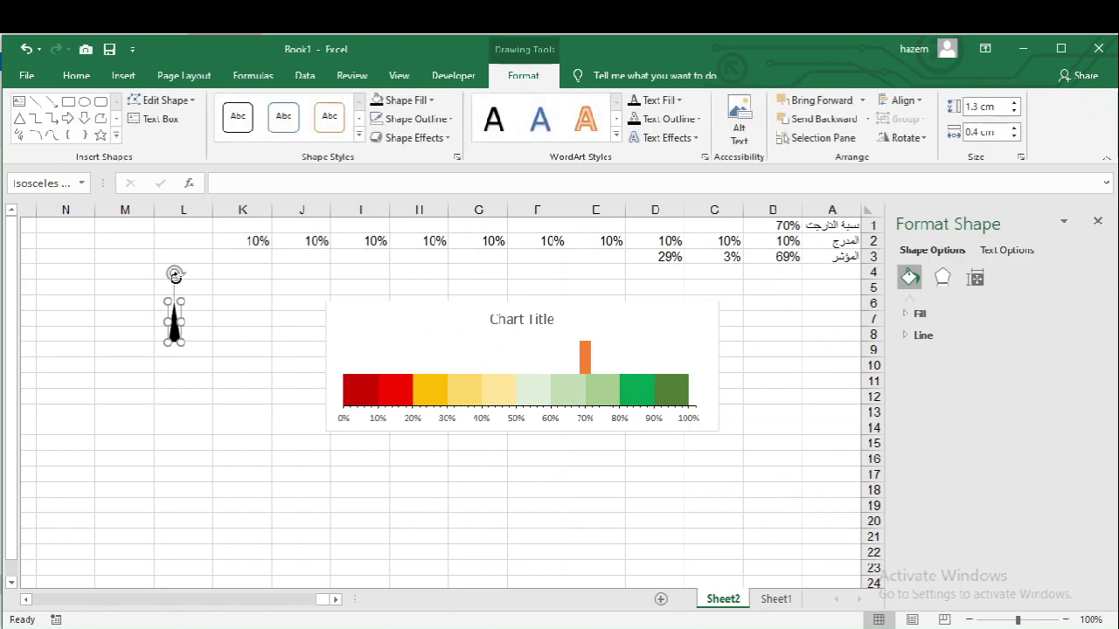
mouse_move(172, 275)
mouse_down()
mouse_move(215, 386)
mouse_move(177, 403)
mouse_up()
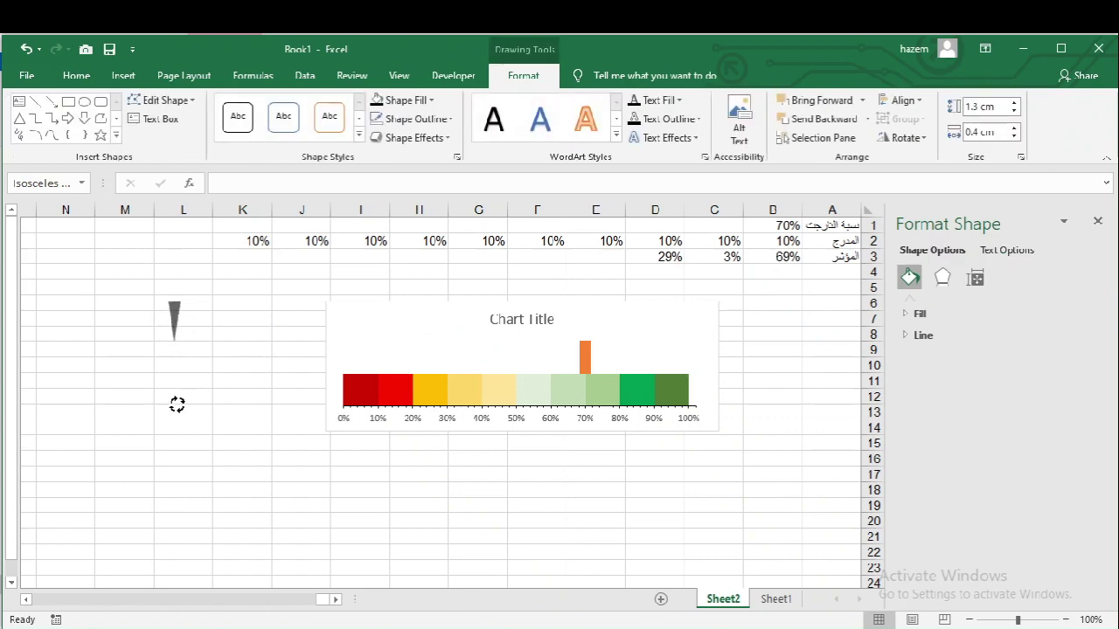
click(219, 360)
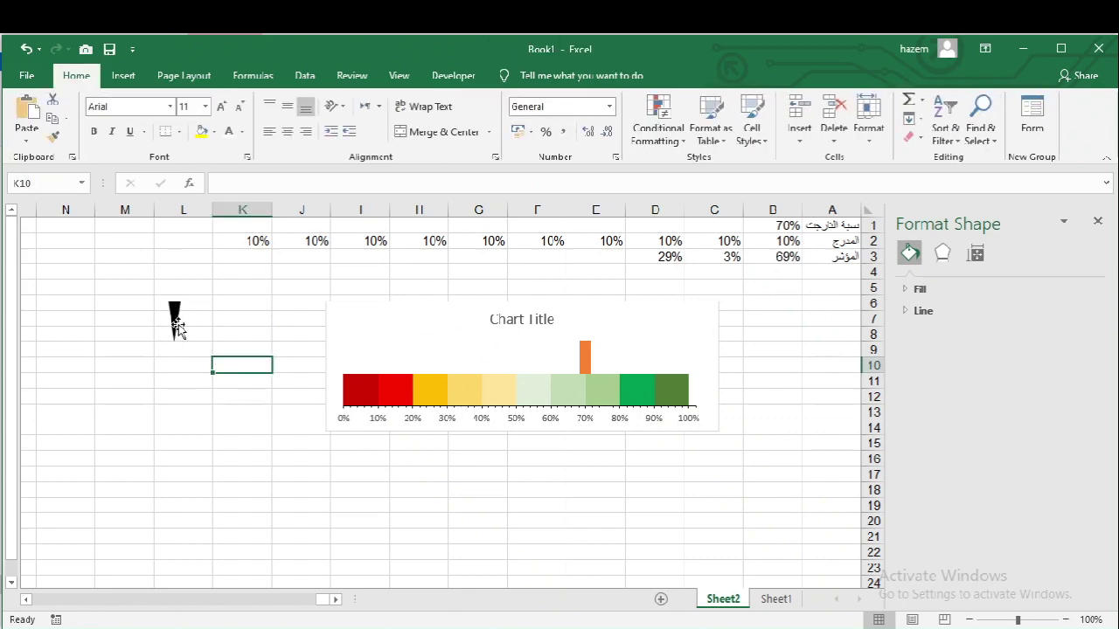
click(177, 324)
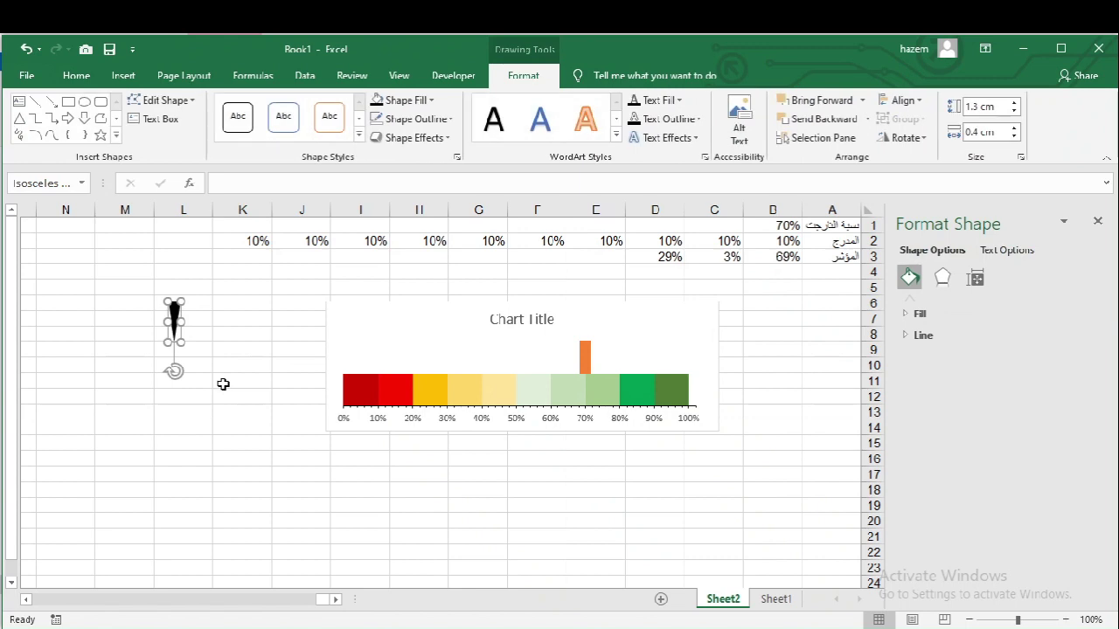
key(Delete)
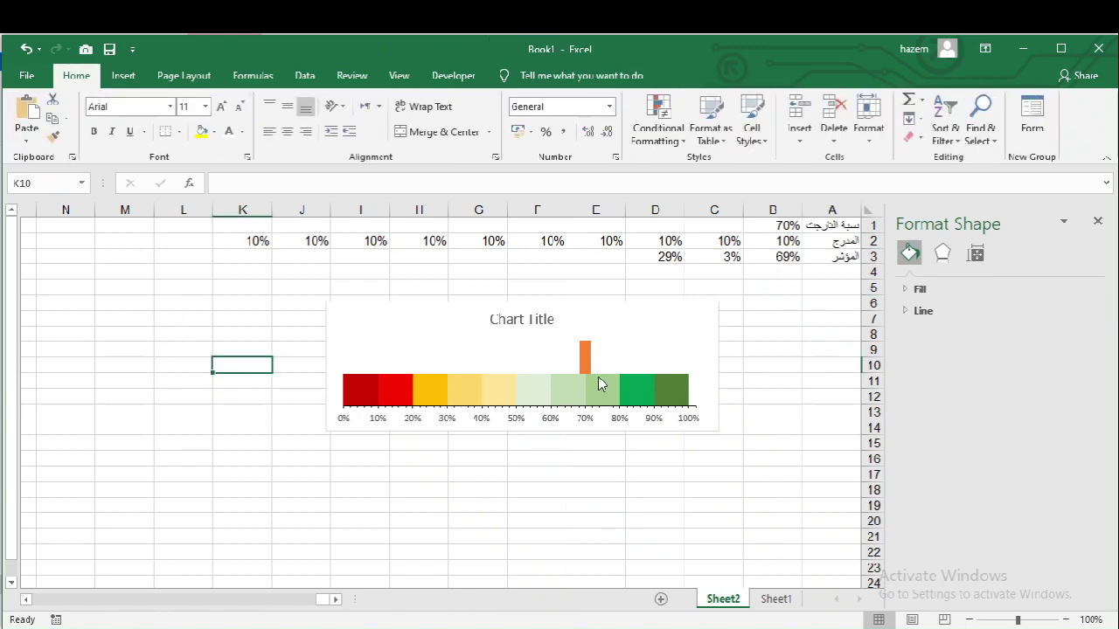
click(588, 359)
- Paste the black triangle in place of the orange 70% marker point
click(588, 360)
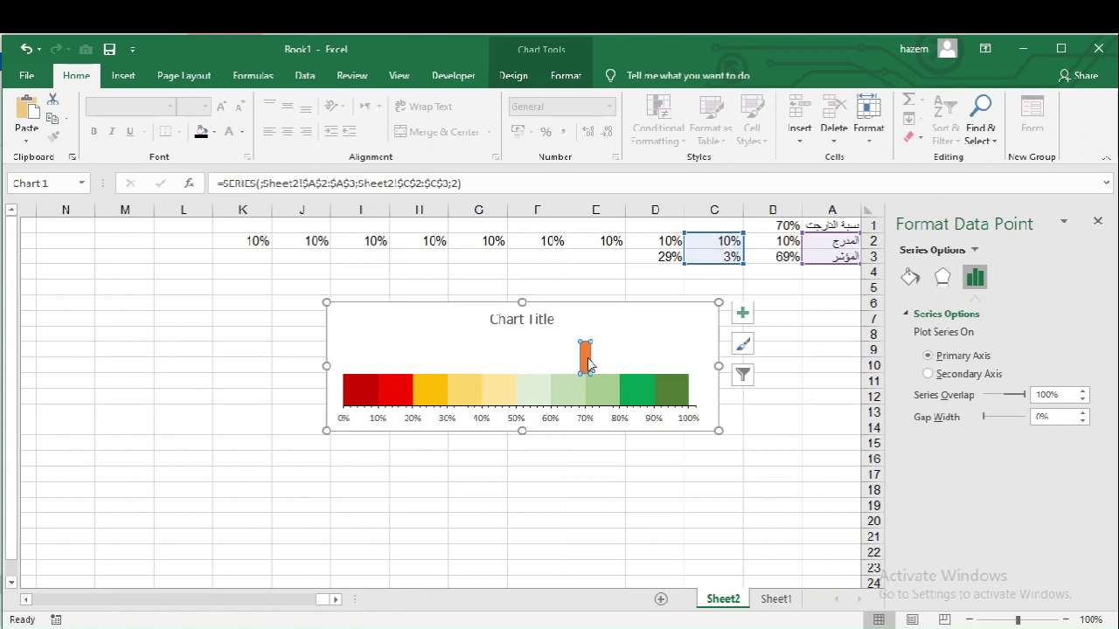
key(ctrl+v)
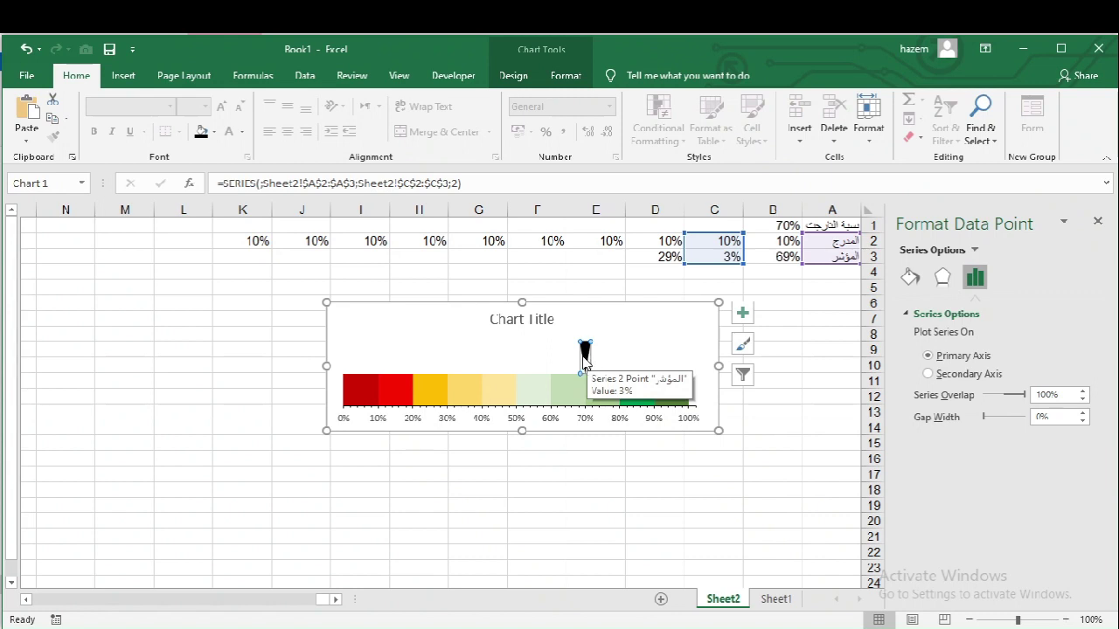
click(590, 485)
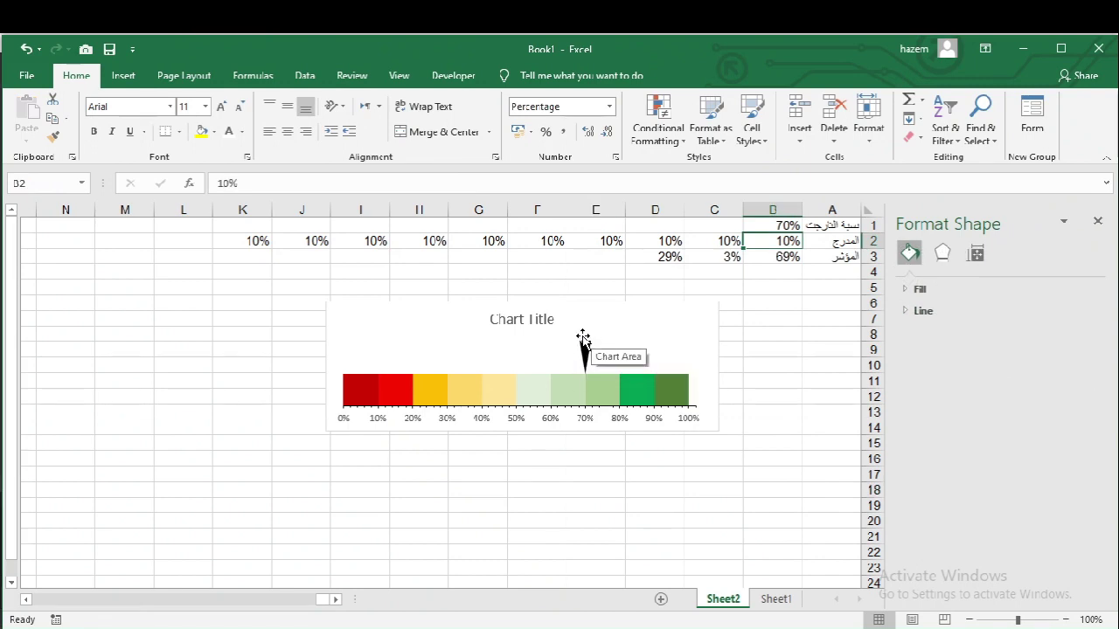
- Add a data label to the triangle pointer point
click(585, 349)
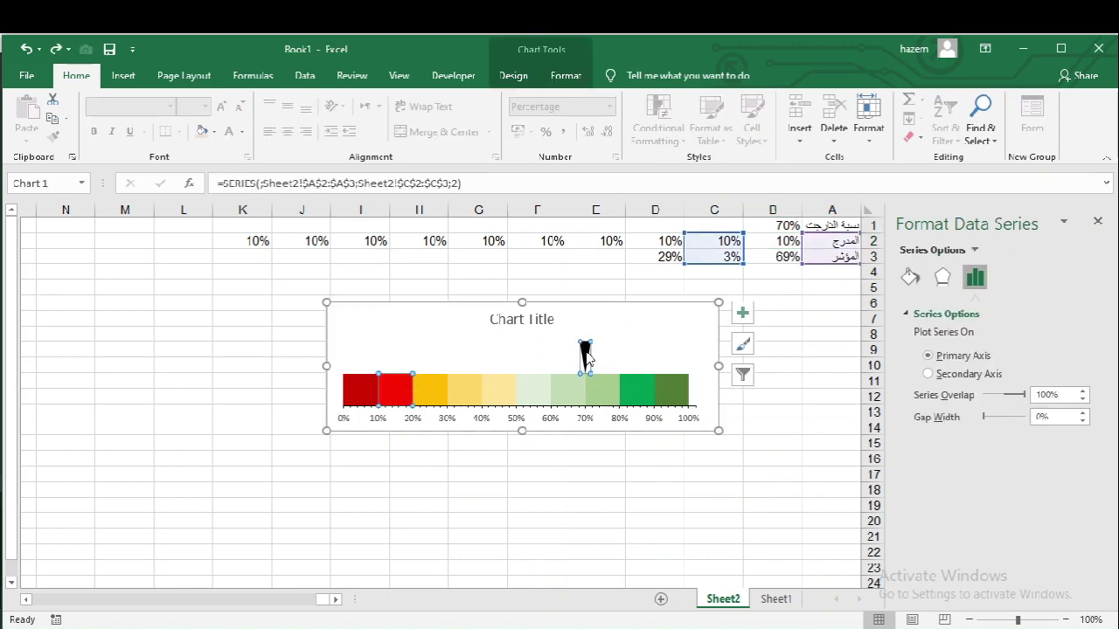
click(585, 351)
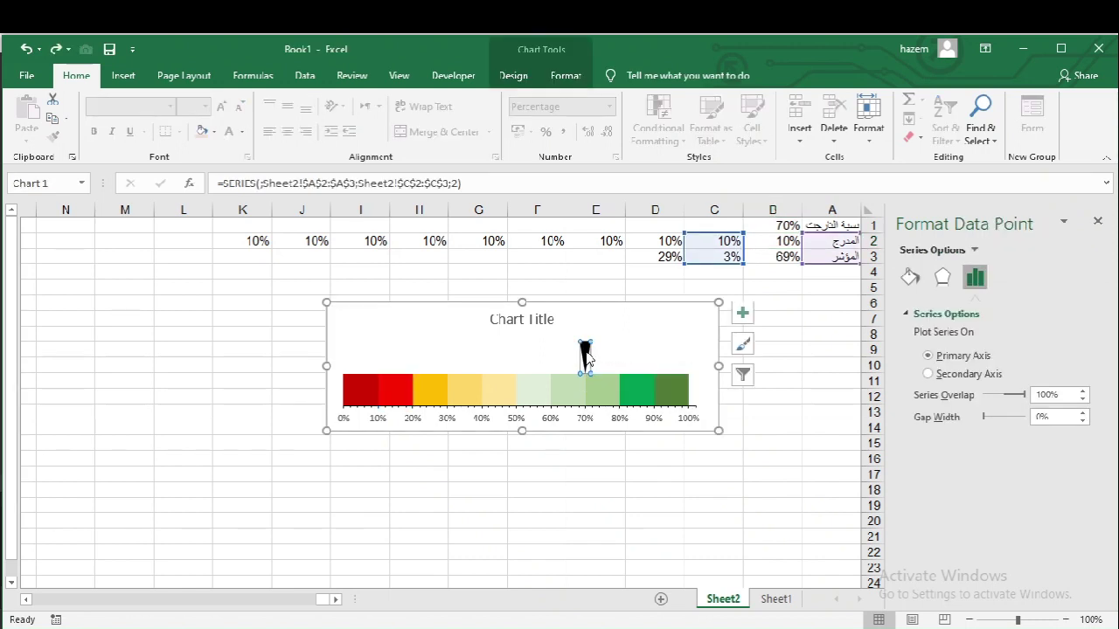
right_click(585, 352)
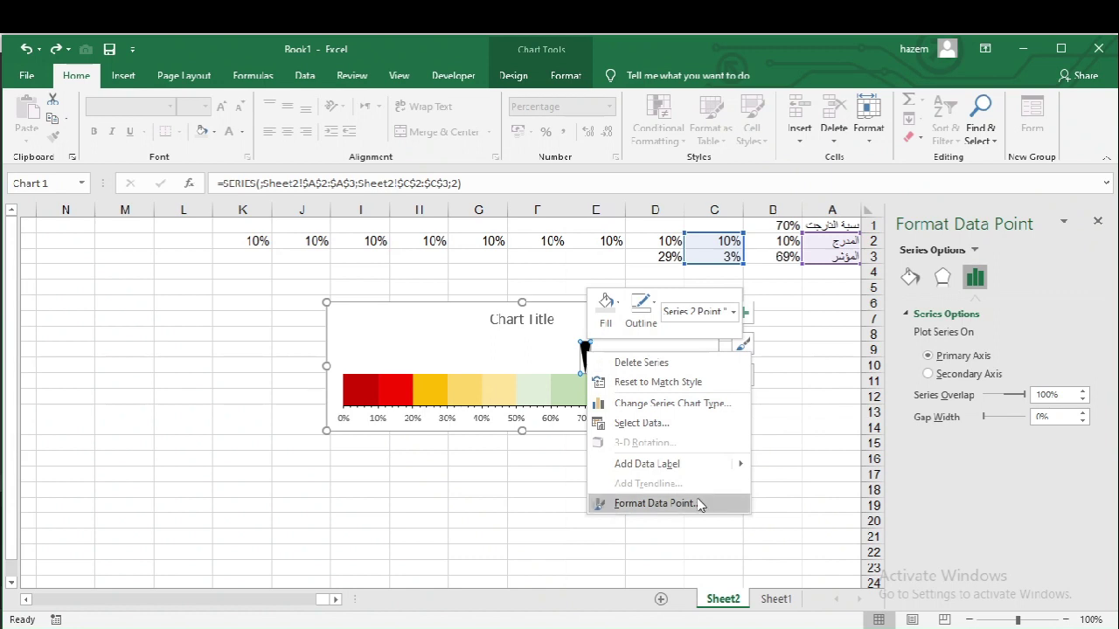
click(686, 466)
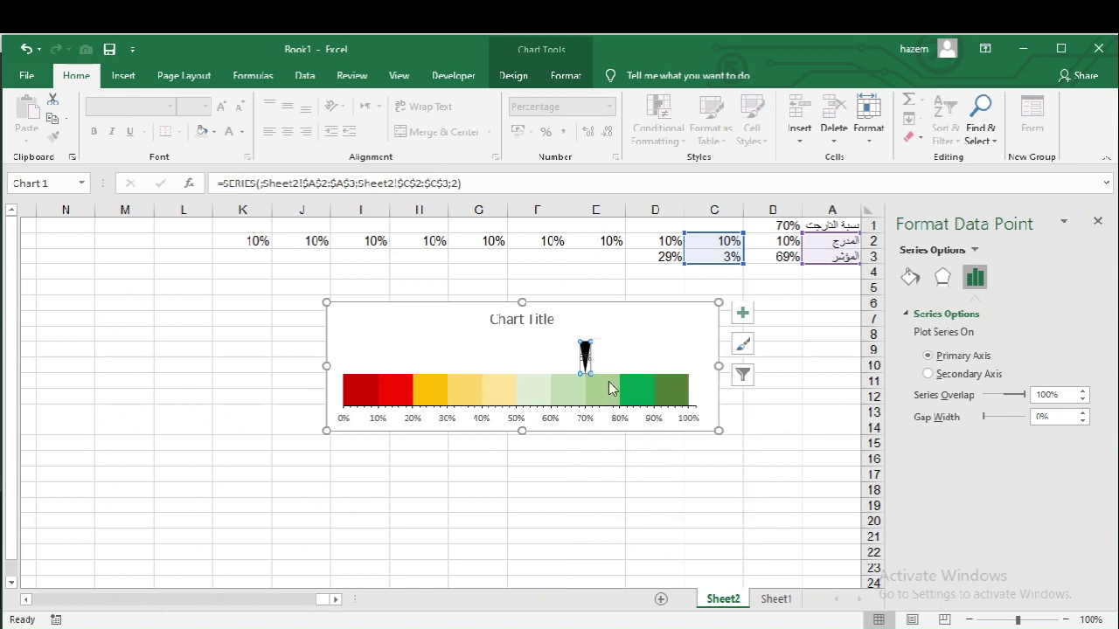
- Move the pointer's data label just above the triangle and make it bold
click(585, 359)
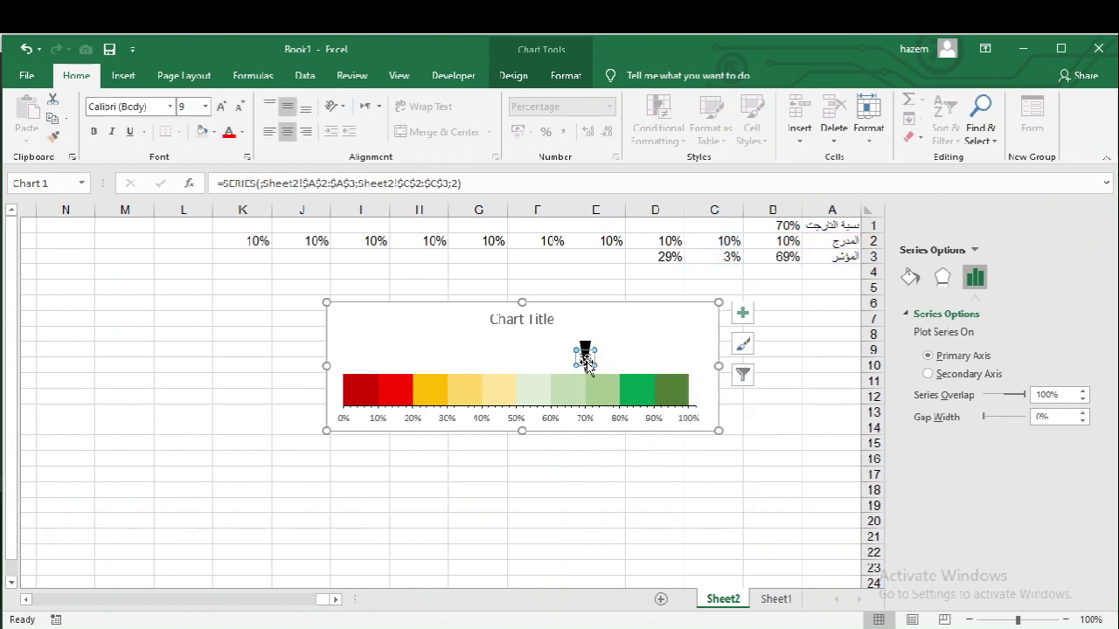
drag(586, 359, 585, 350)
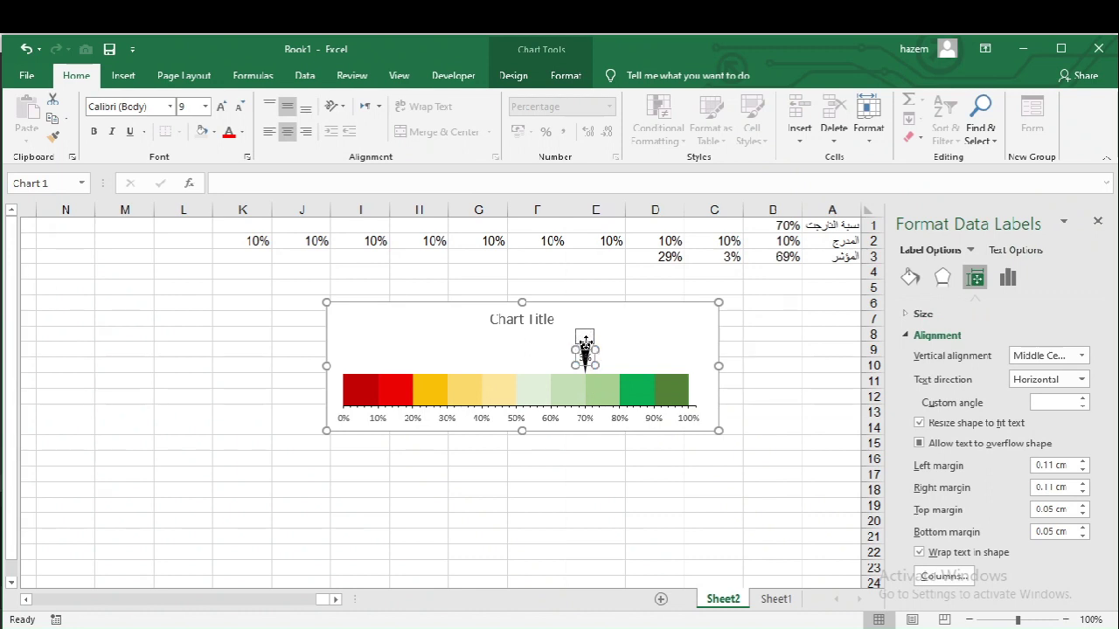
drag(586, 345, 585, 342)
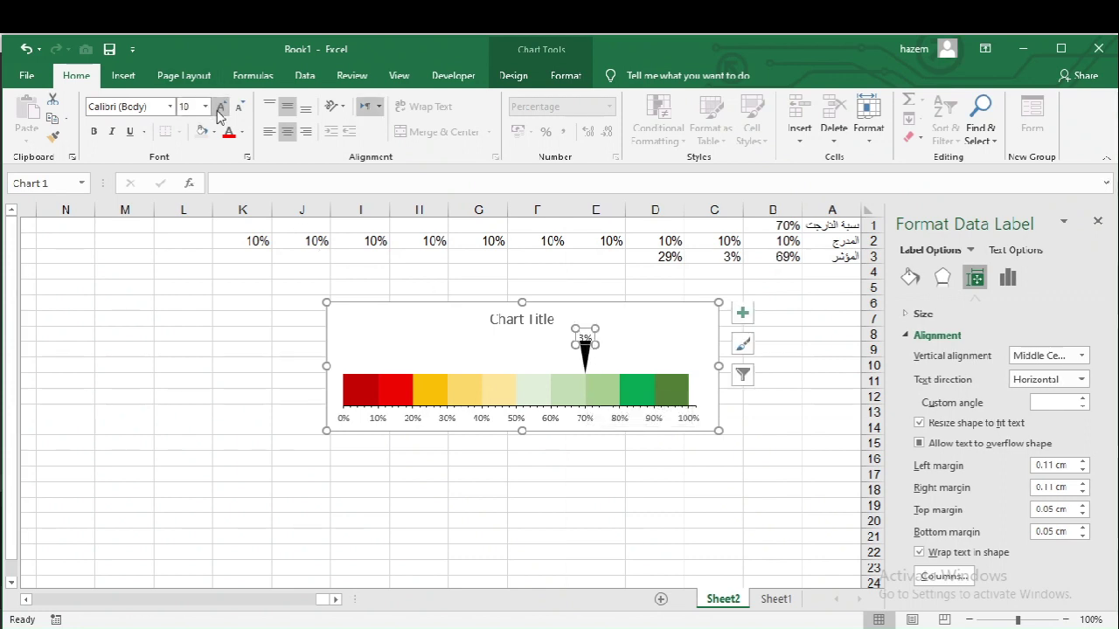
click(93, 132)
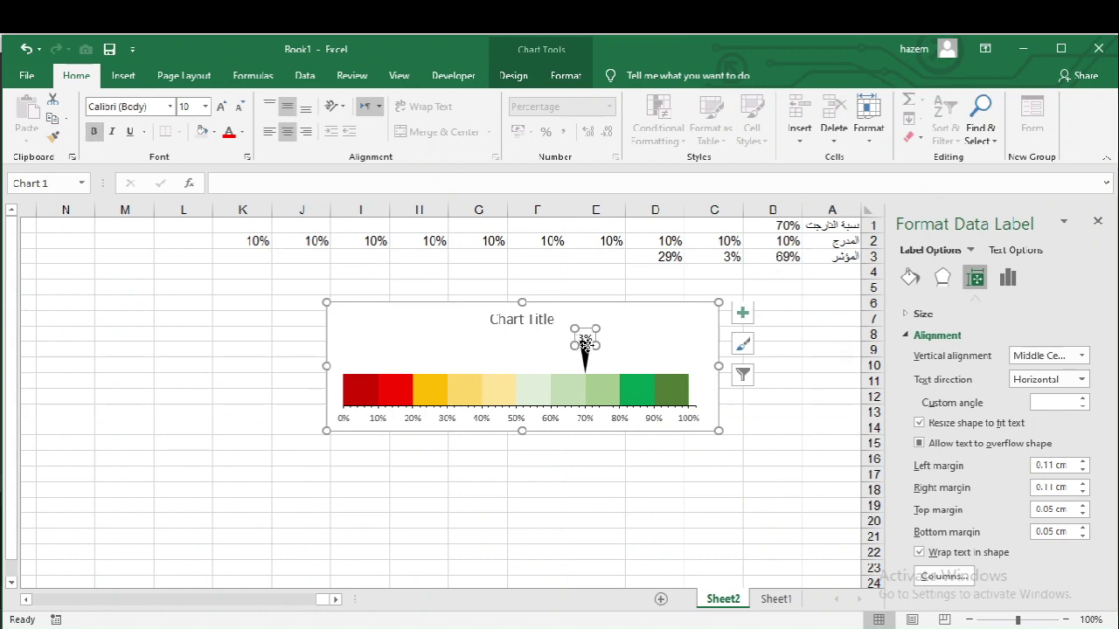
drag(585, 344, 586, 339)
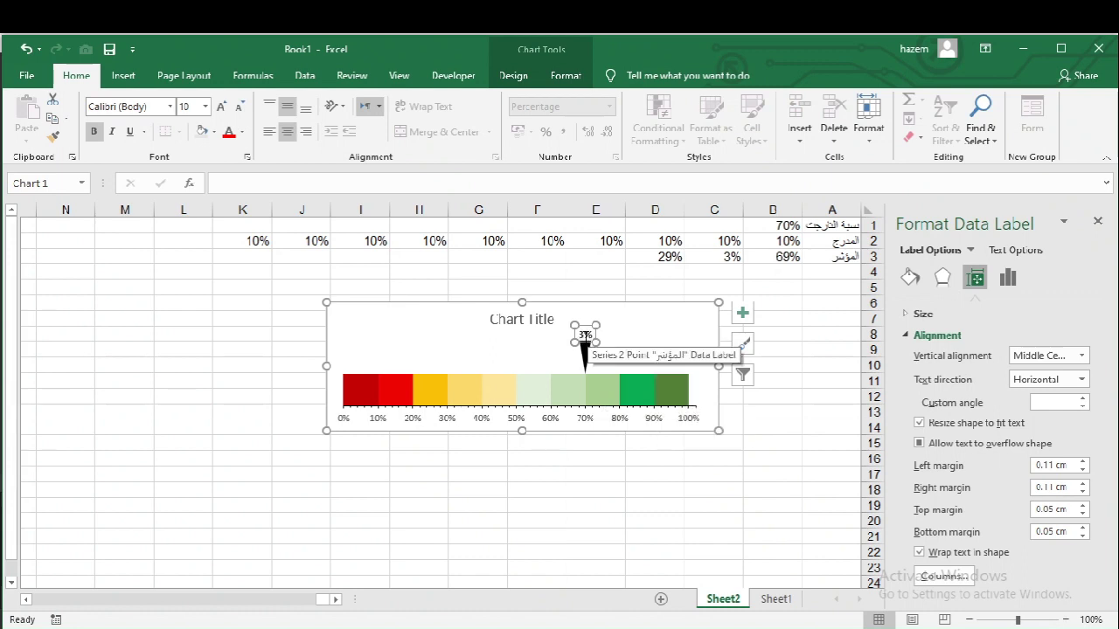
- Link the label's text to target cell B1 with a formula so it reads 70%
click(300, 178)
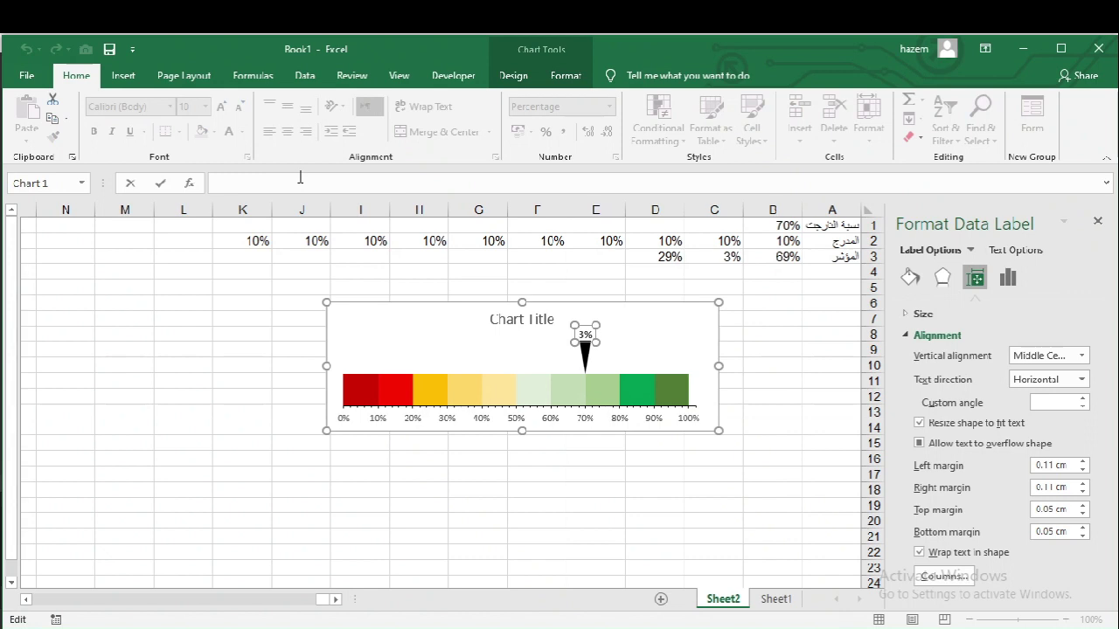
text(=)
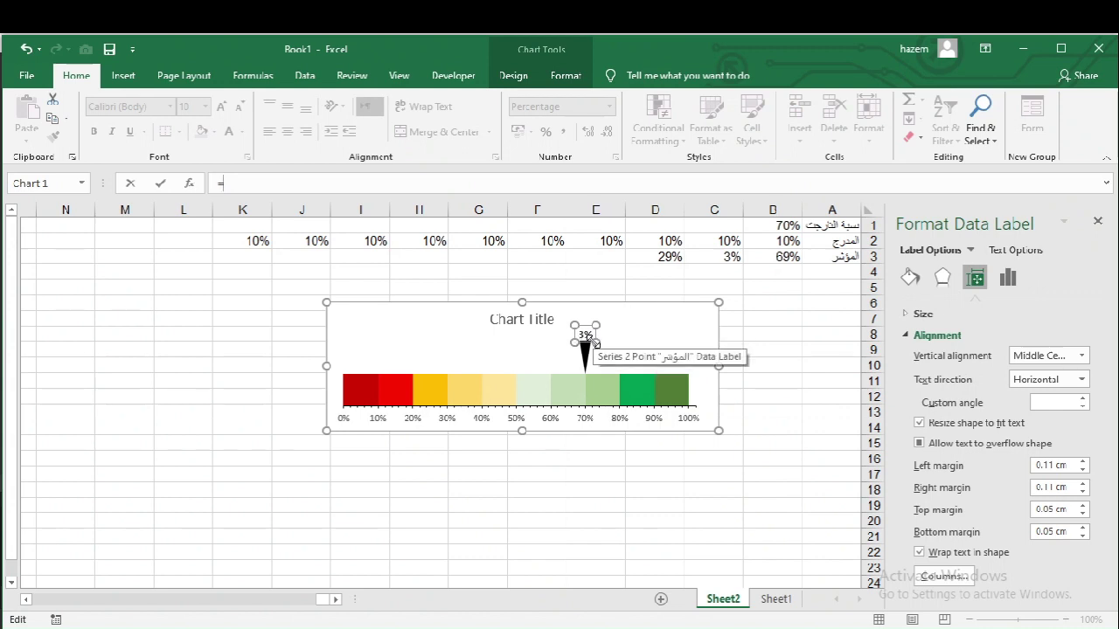
click(790, 227)
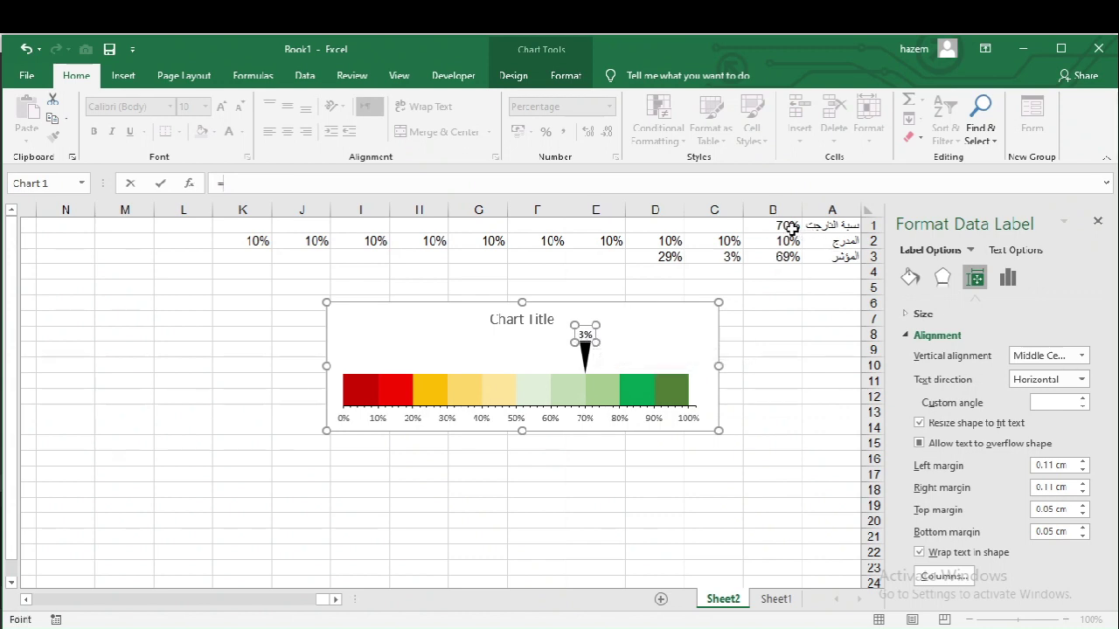
key(Return)
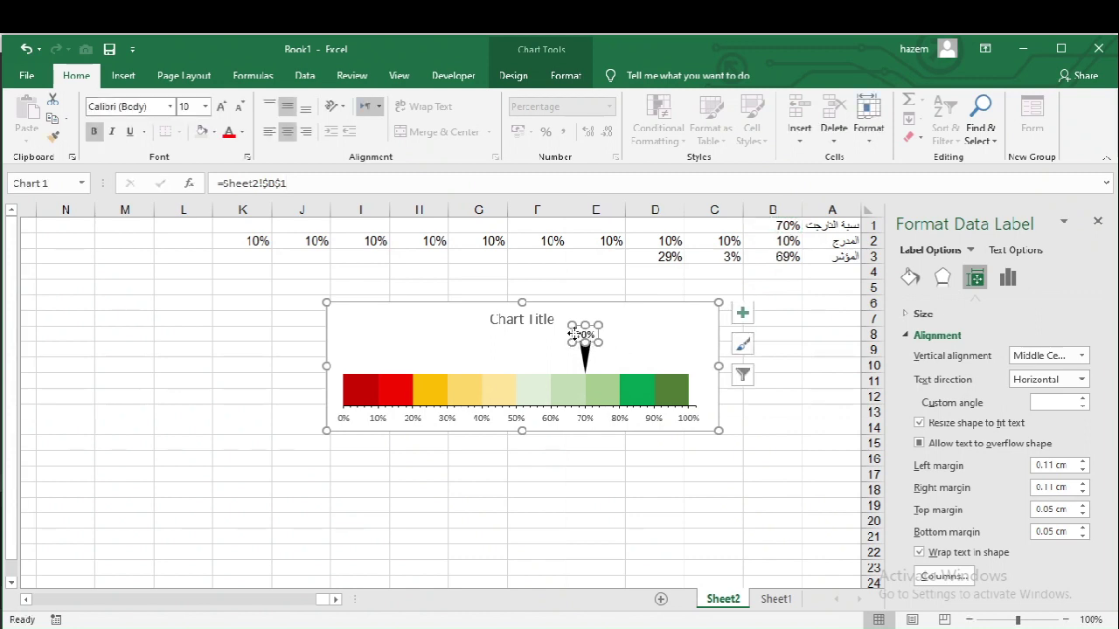
click(779, 230)
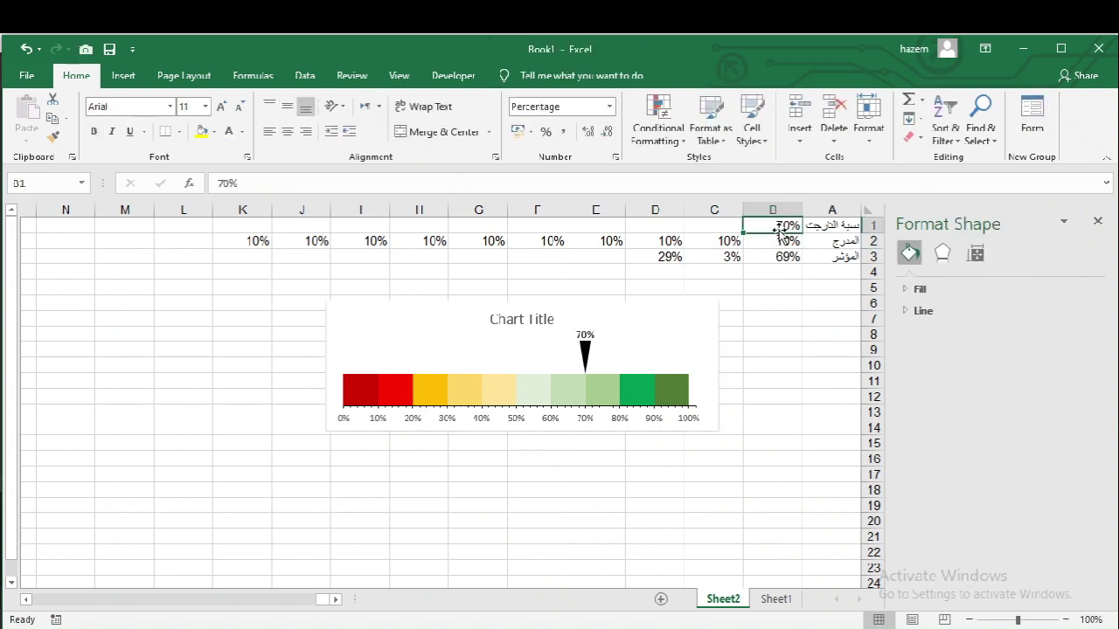
- Change the target to 20% and turn the helper data in rows 2–3 white
text(20)
key(Return)
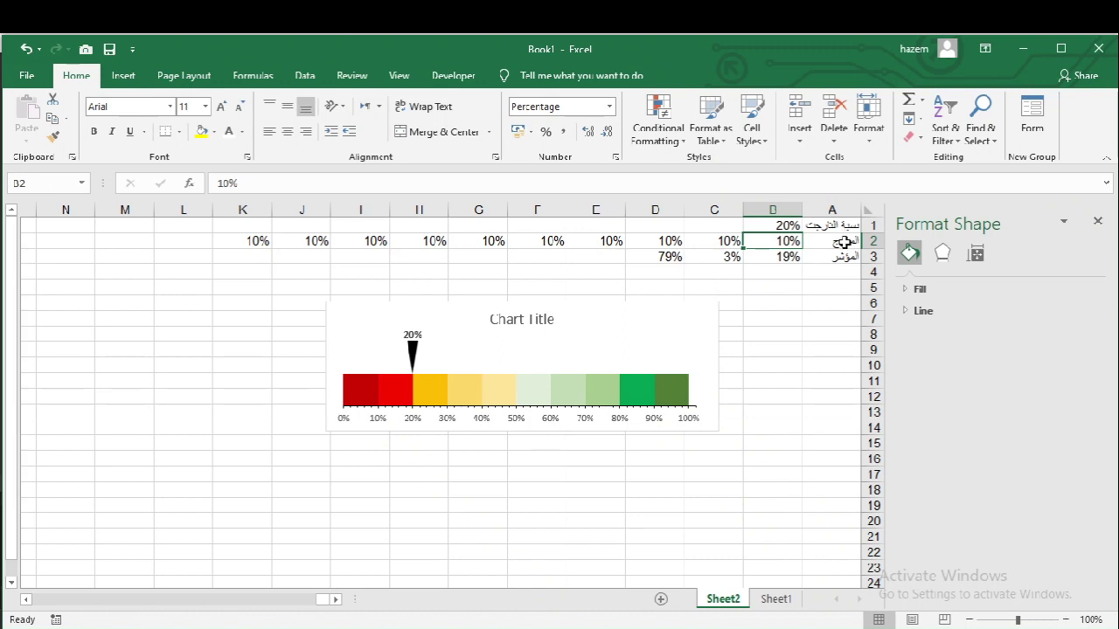
drag(844, 242, 335, 259)
key(shift+Left)
key(shift+Left)
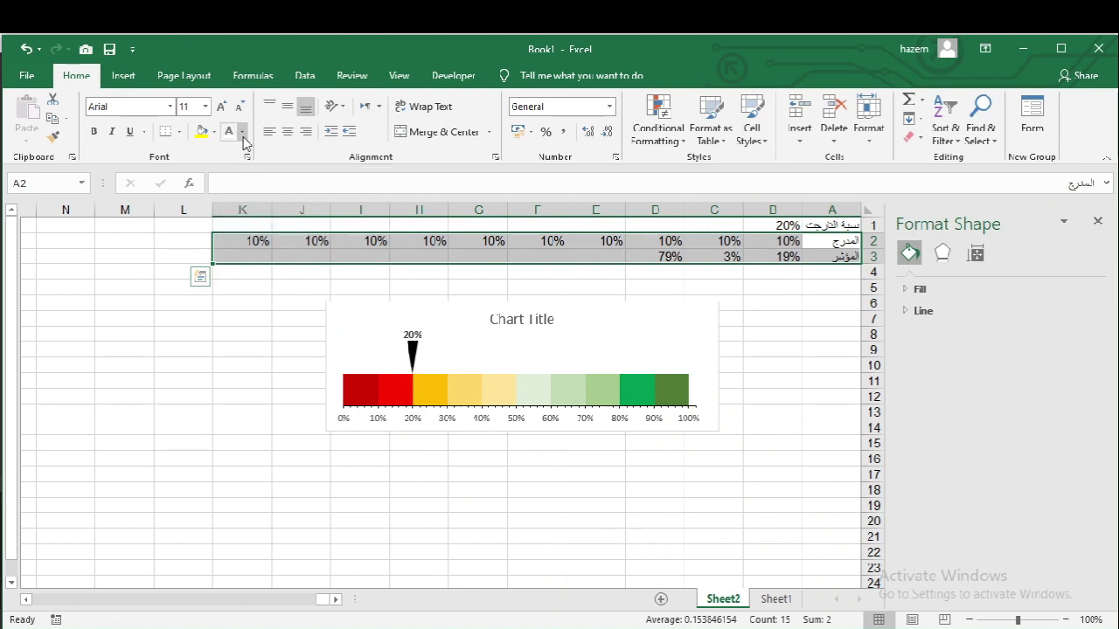
click(242, 131)
click(228, 189)
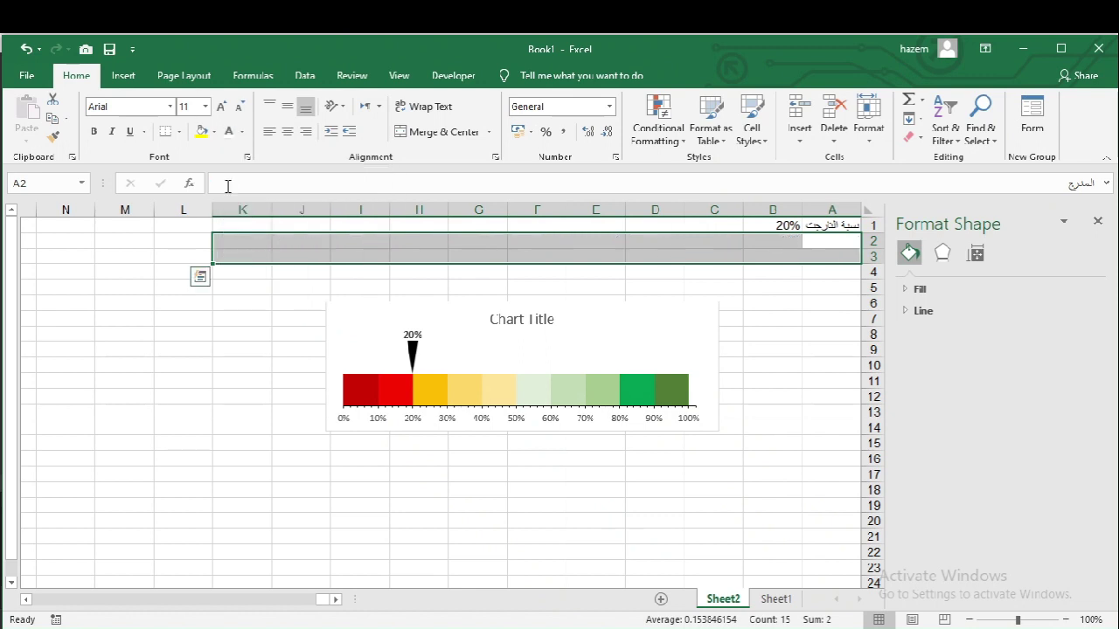
click(705, 286)
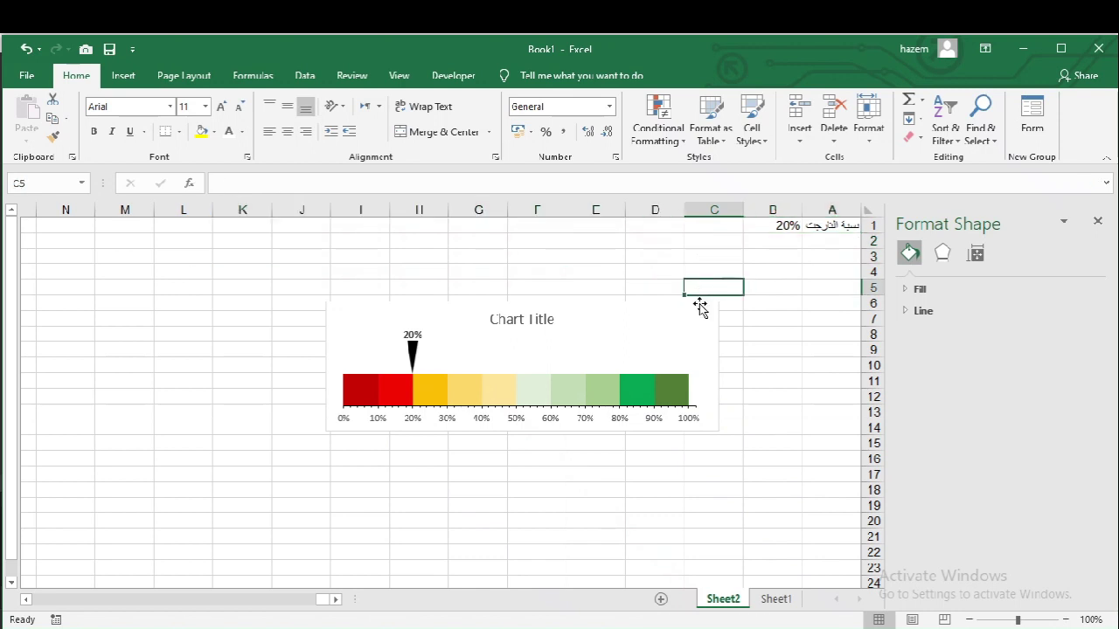
drag(699, 305, 699, 278)
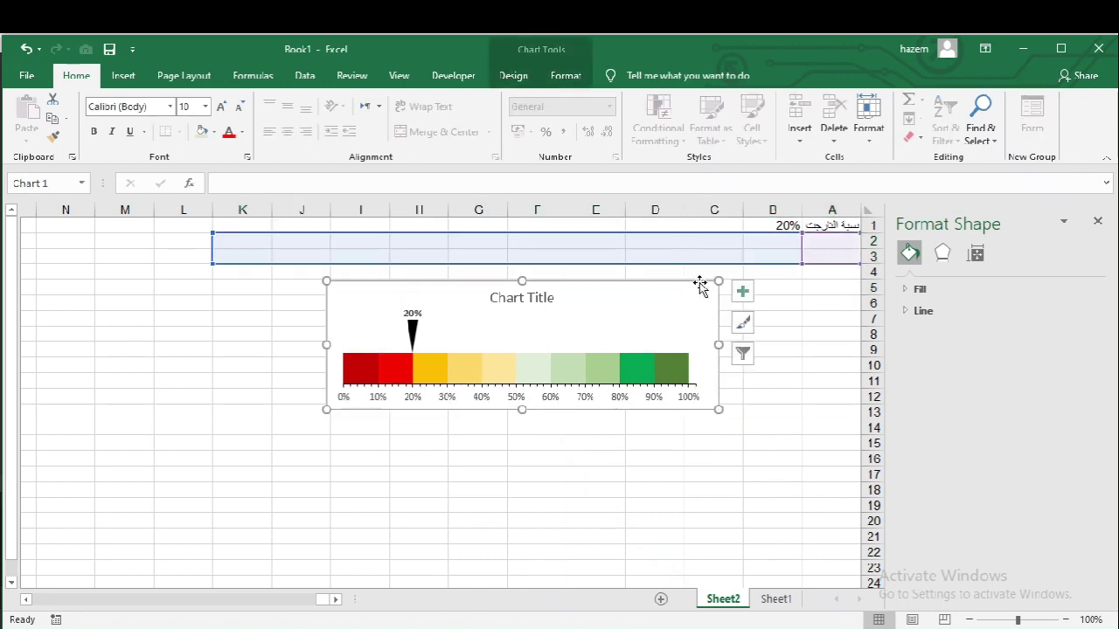
- Retitle the chart 'Kpi Chart' and fill its background grey
click(530, 299)
triple_click(530, 299)
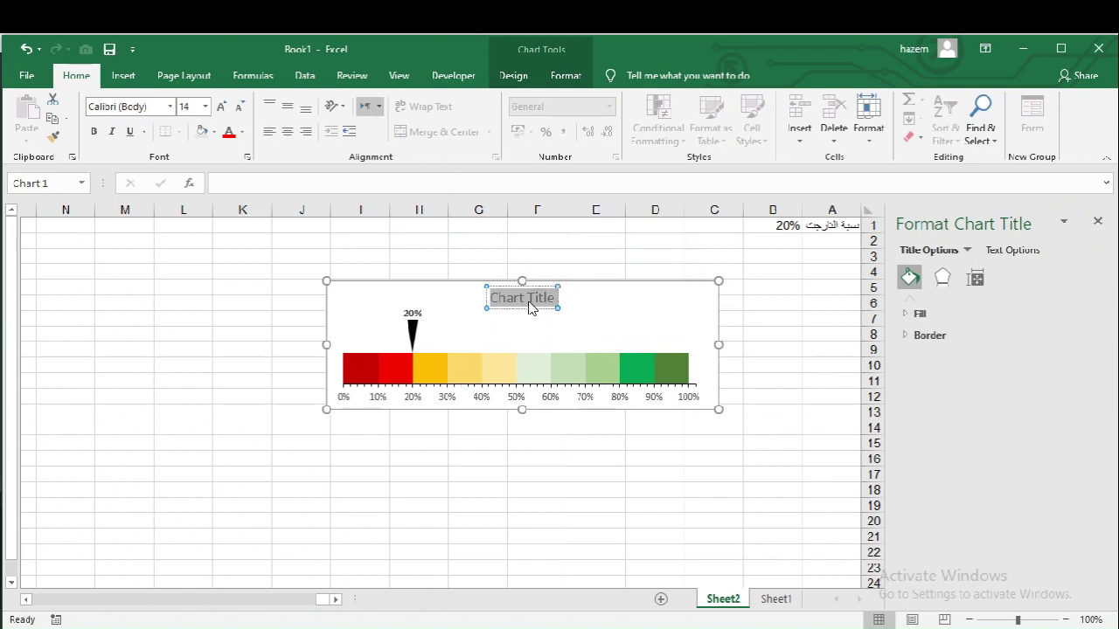
text(Kp)
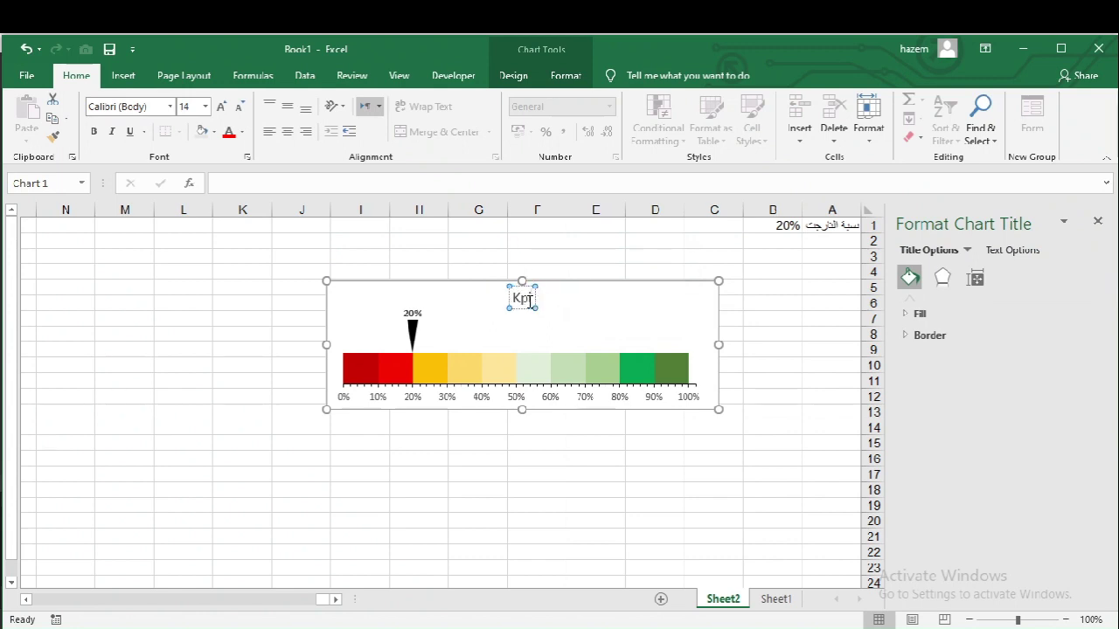
text(i Chart)
click(592, 283)
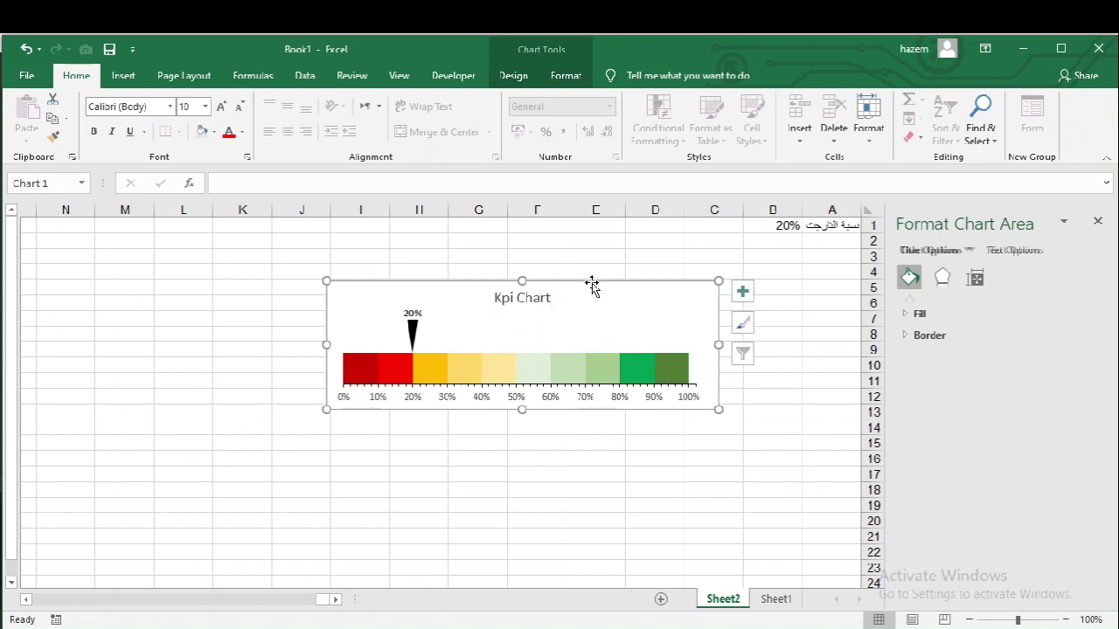
click(566, 77)
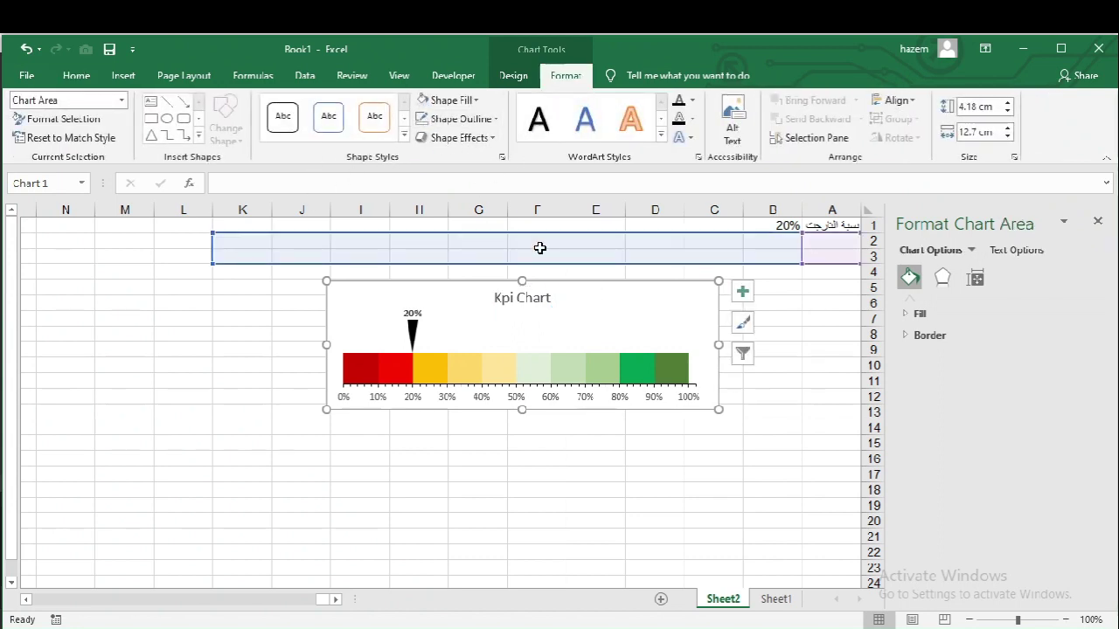
click(424, 101)
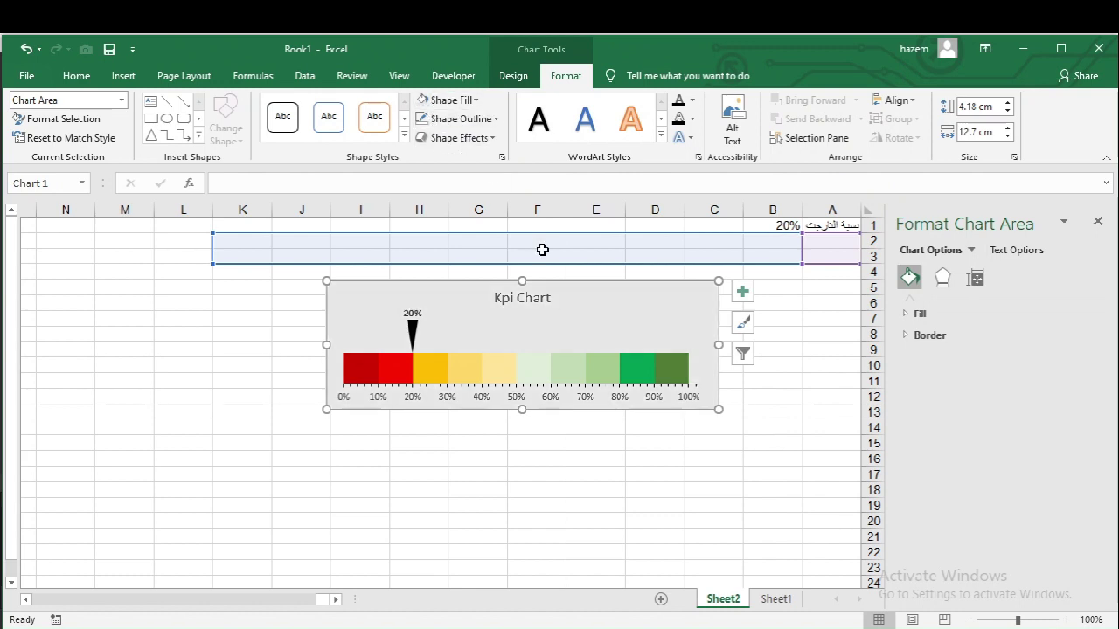
- Move the Kpi Chart title to the top right and enlarge it to 15 pt
click(539, 302)
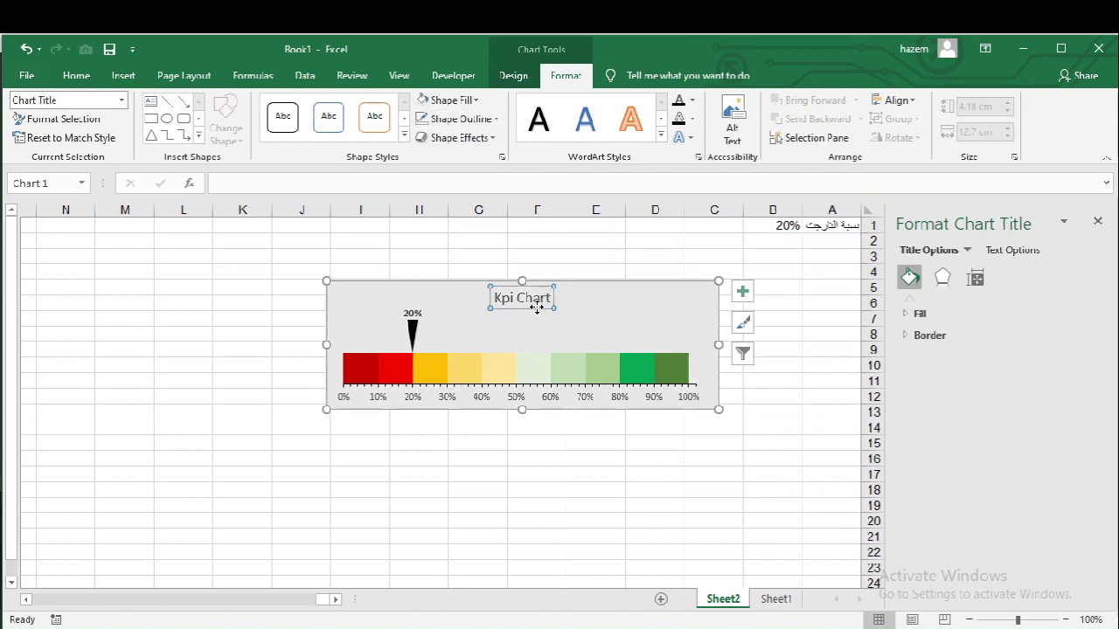
mouse_move(537, 306)
mouse_down()
mouse_move(622, 316)
mouse_move(692, 308)
mouse_up()
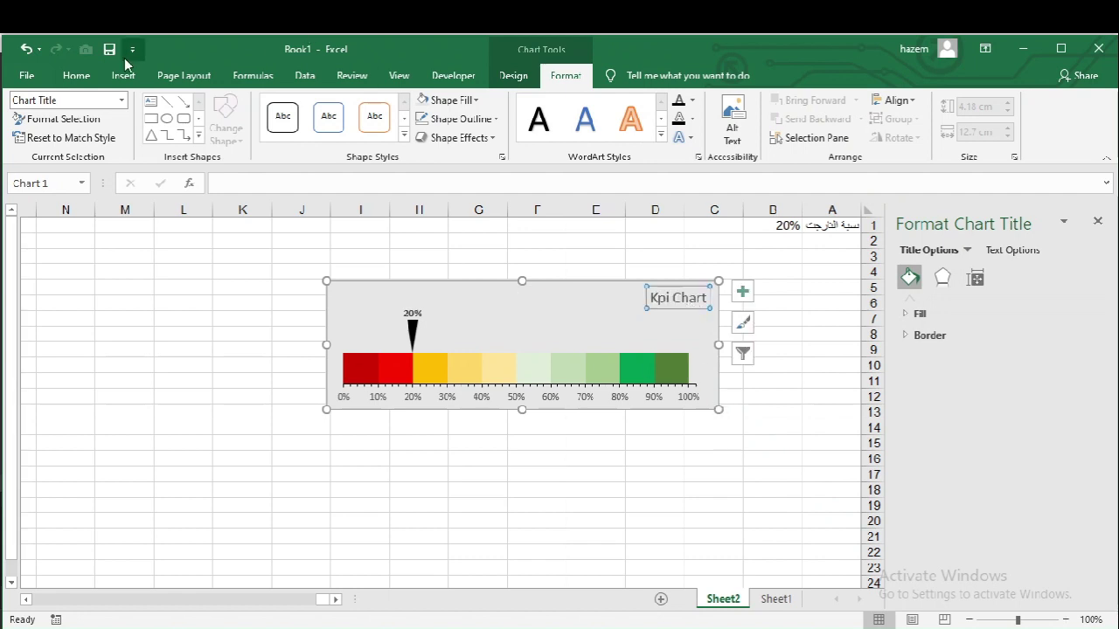
click(78, 76)
click(222, 107)
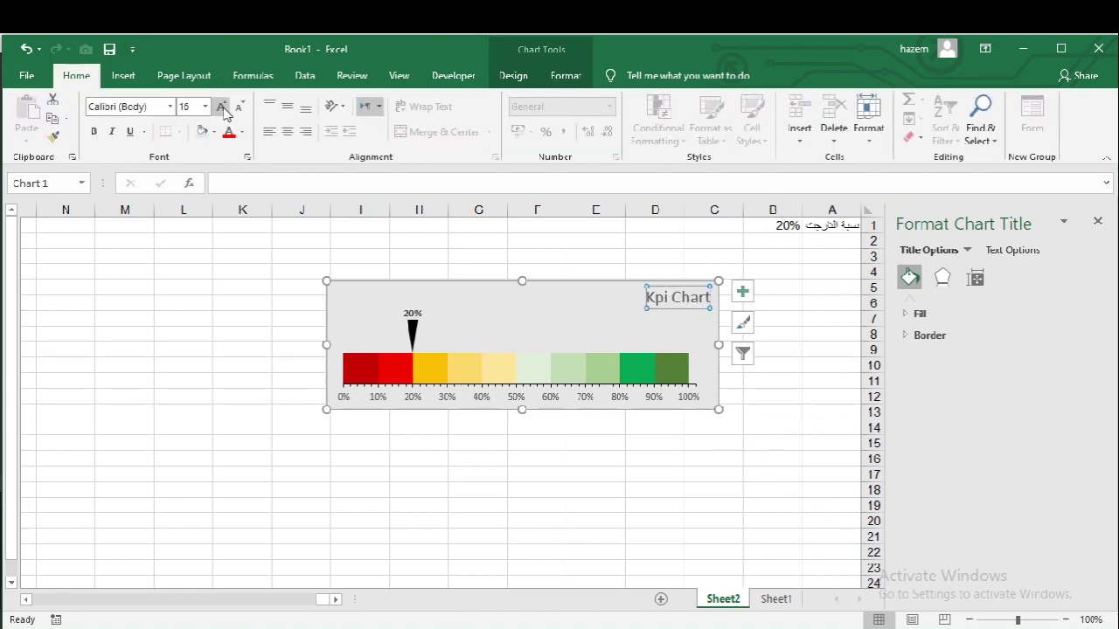